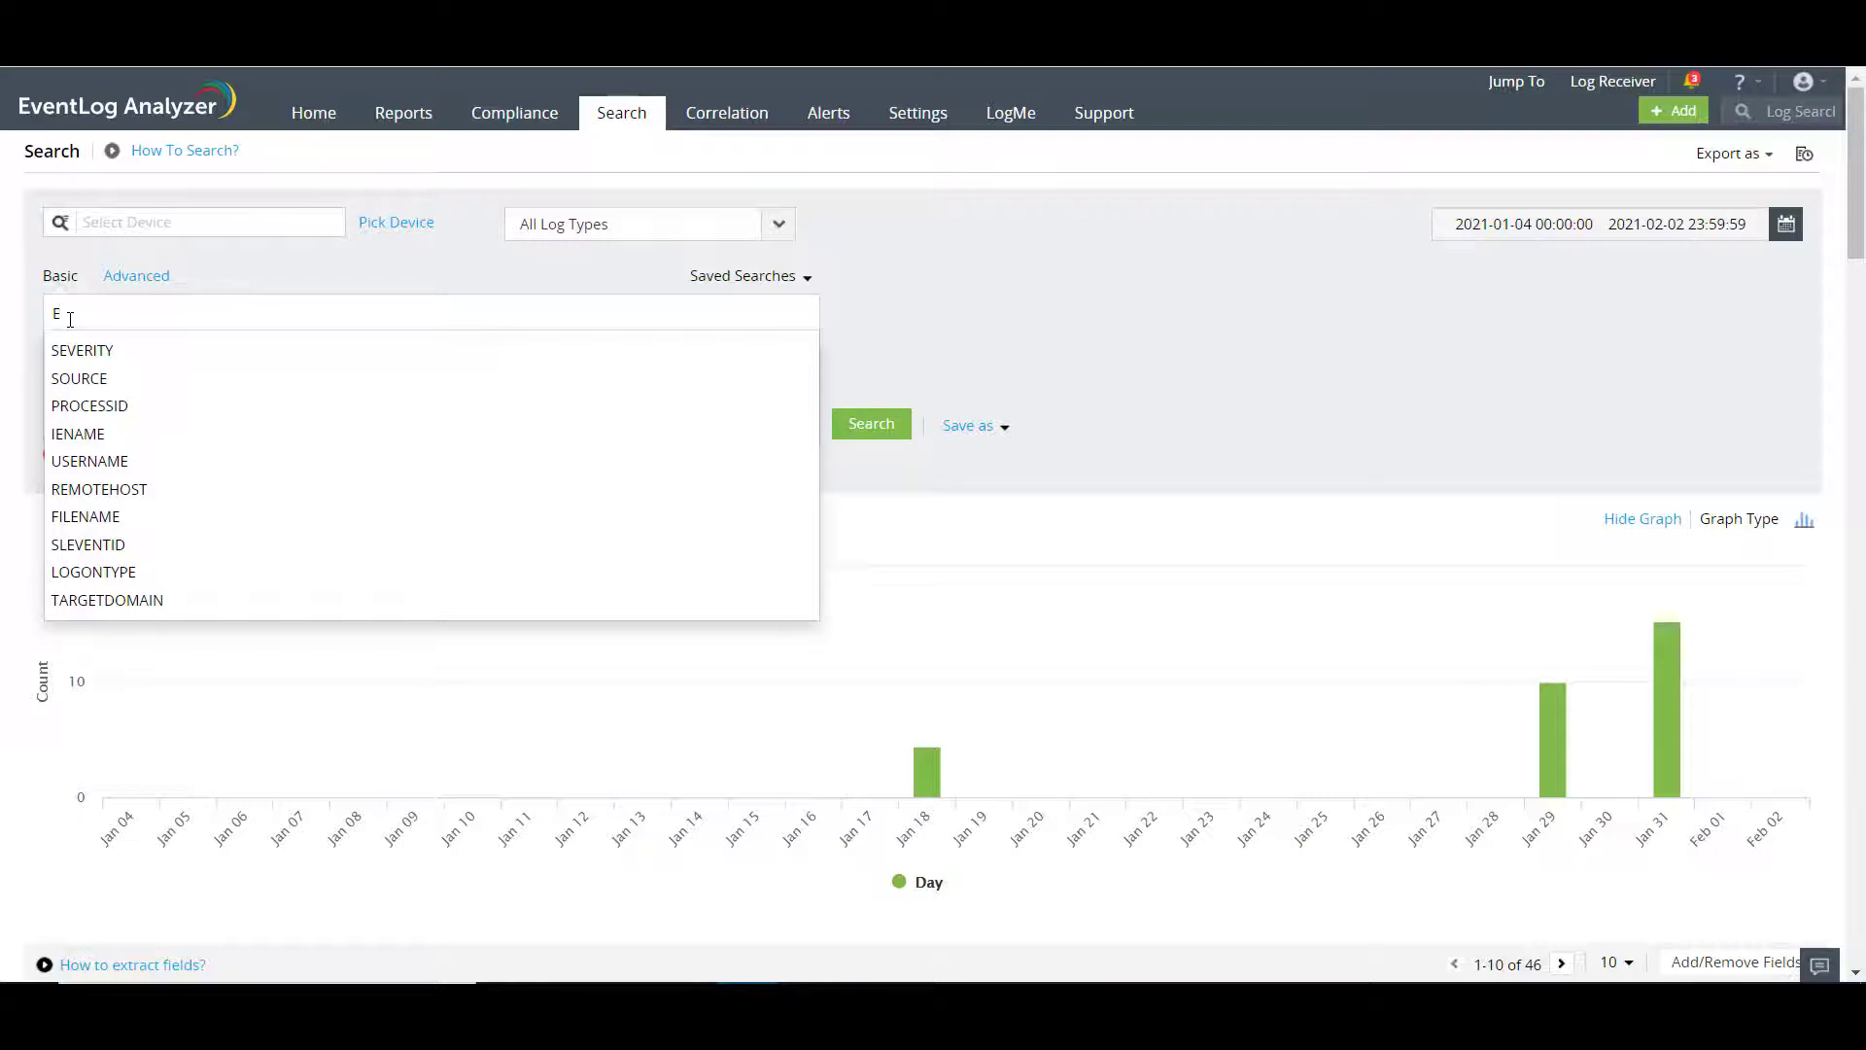
Step: Search all log types for EVENTID "4719" and review the matching log entries
type("VENTI")
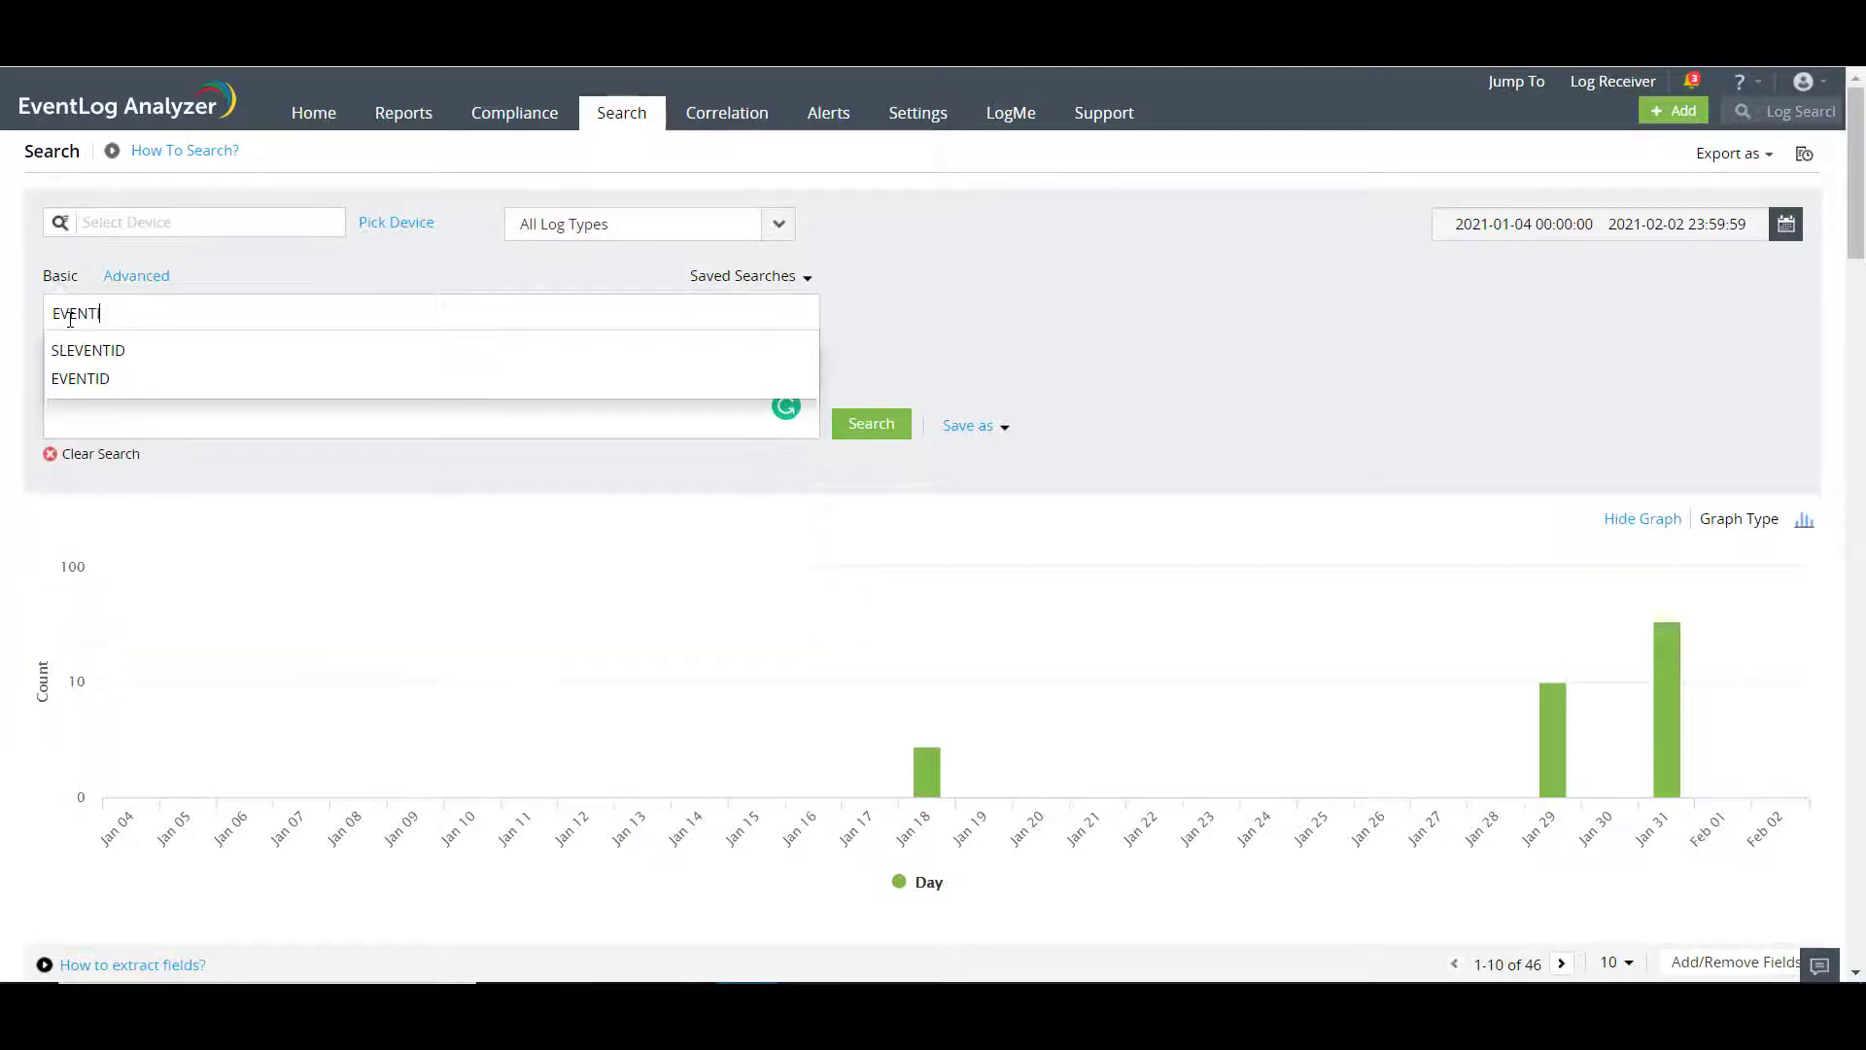
type("D")
left_click(91, 379)
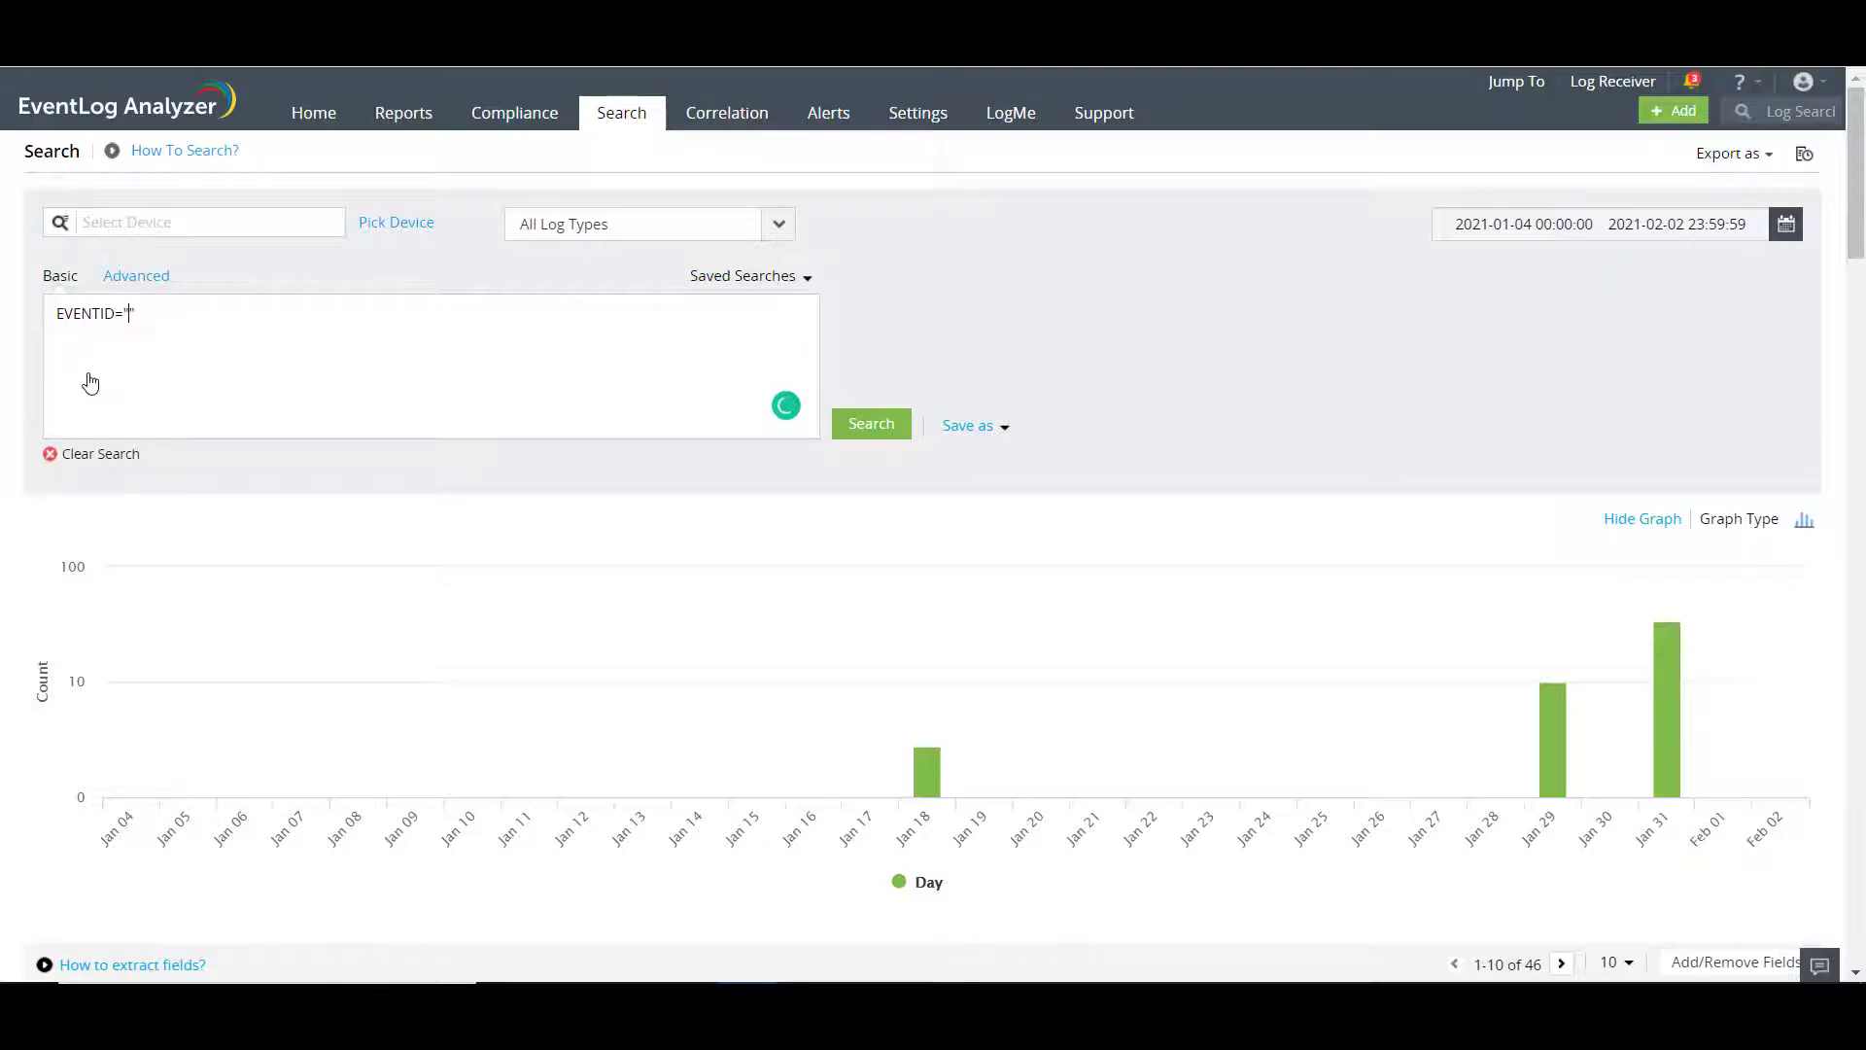
type("4719")
left_click(866, 429)
scroll(1519, 660, "down", 5)
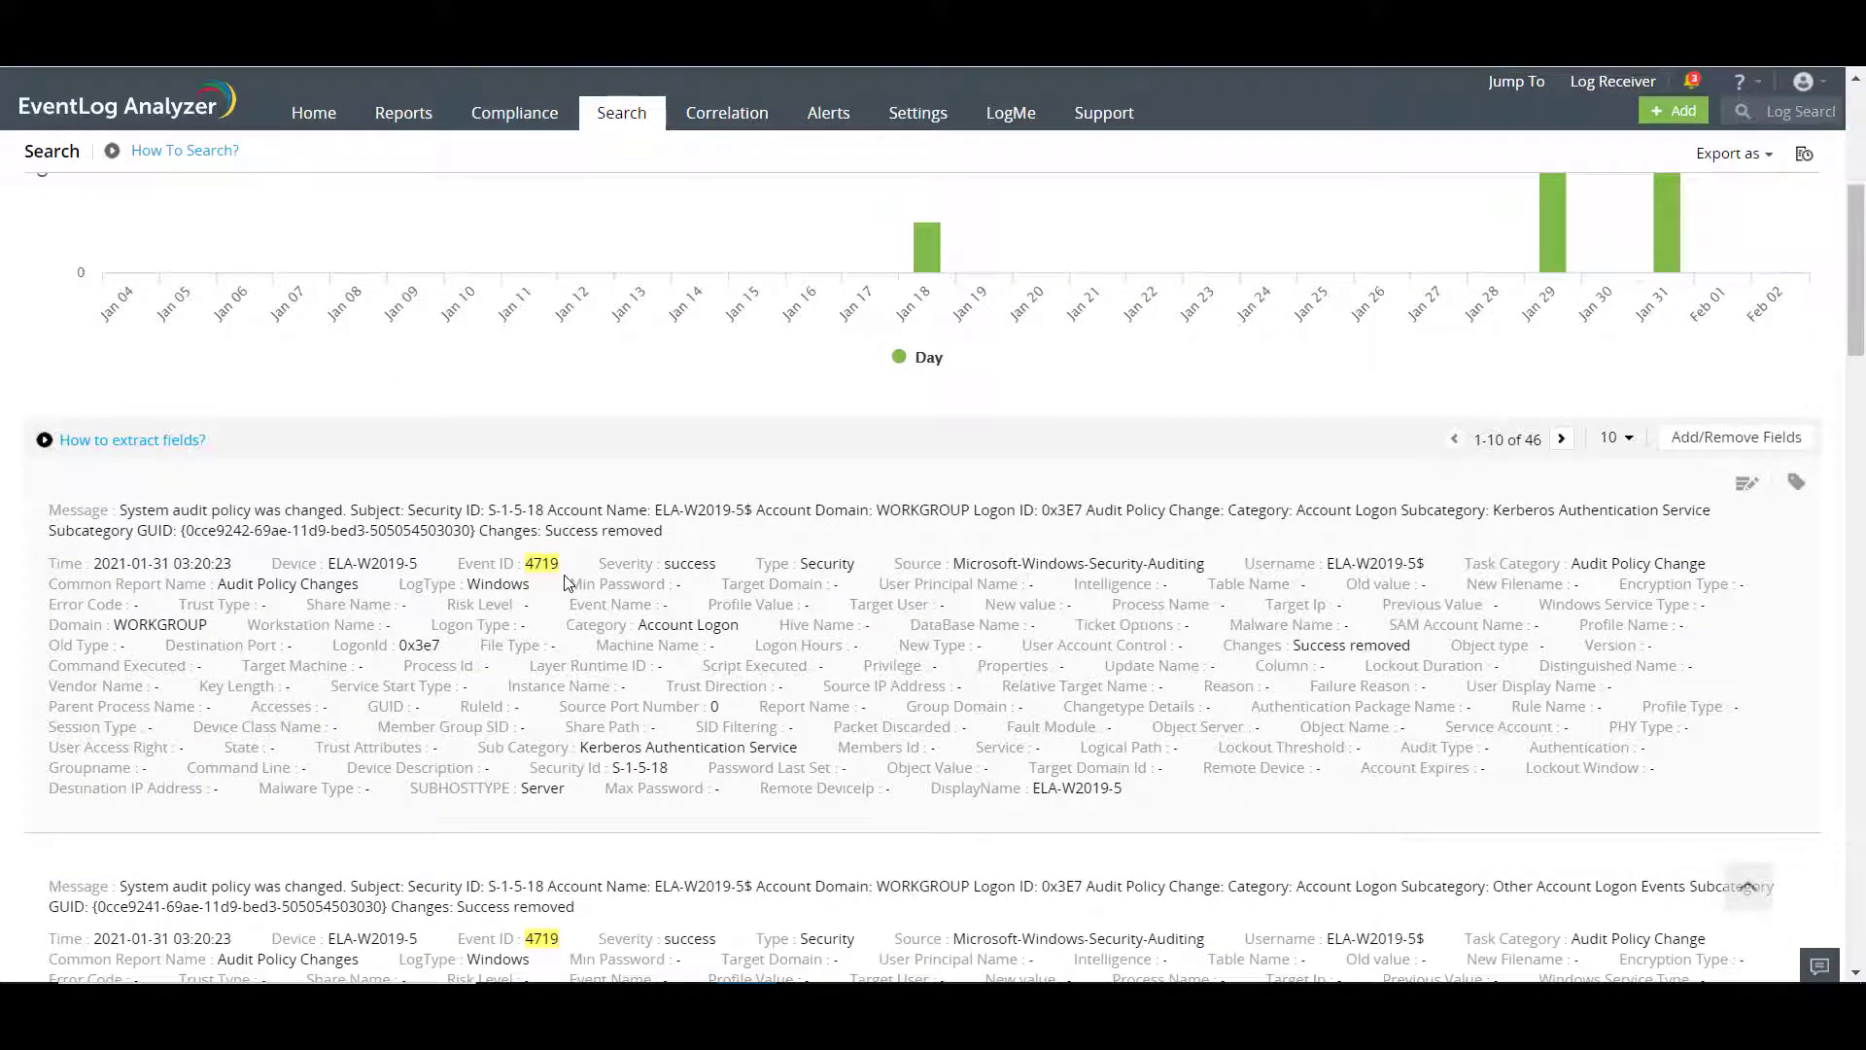
scroll(895, 607, "down", 1)
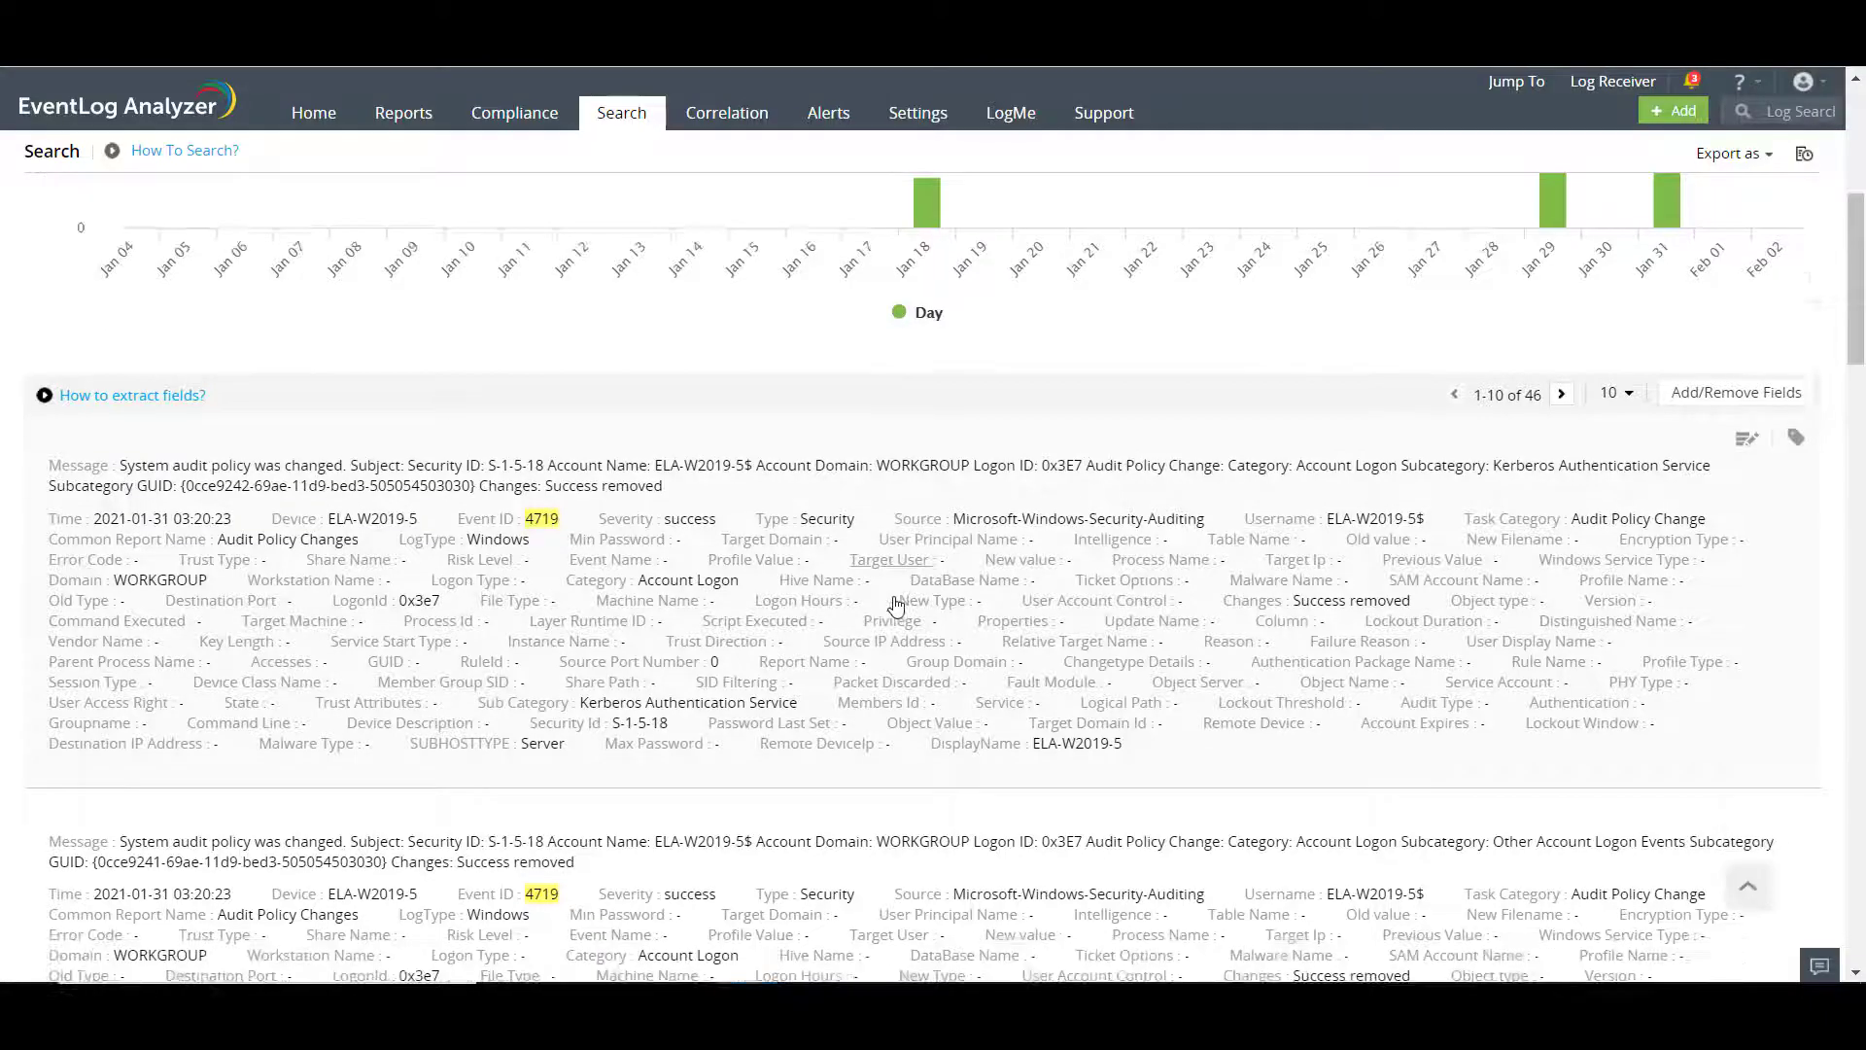
scroll(896, 606, "down", 3)
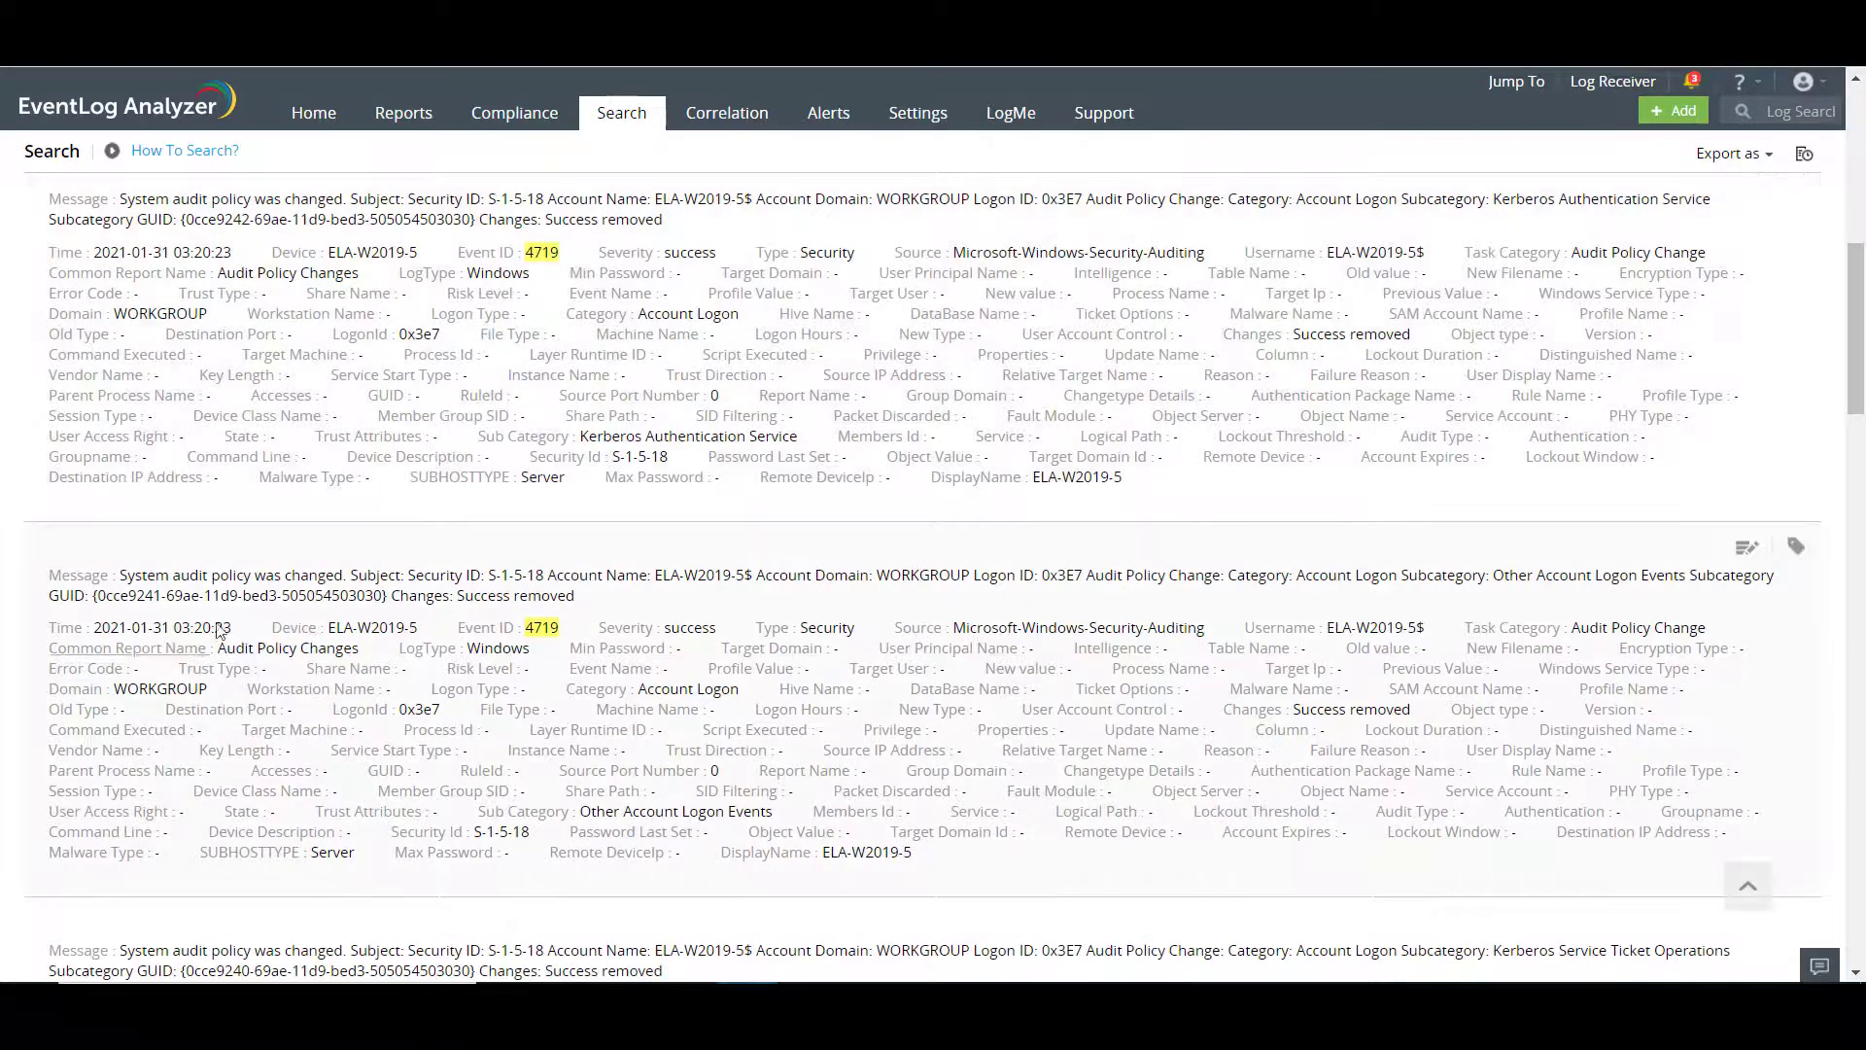
scroll(589, 673, "up", 4)
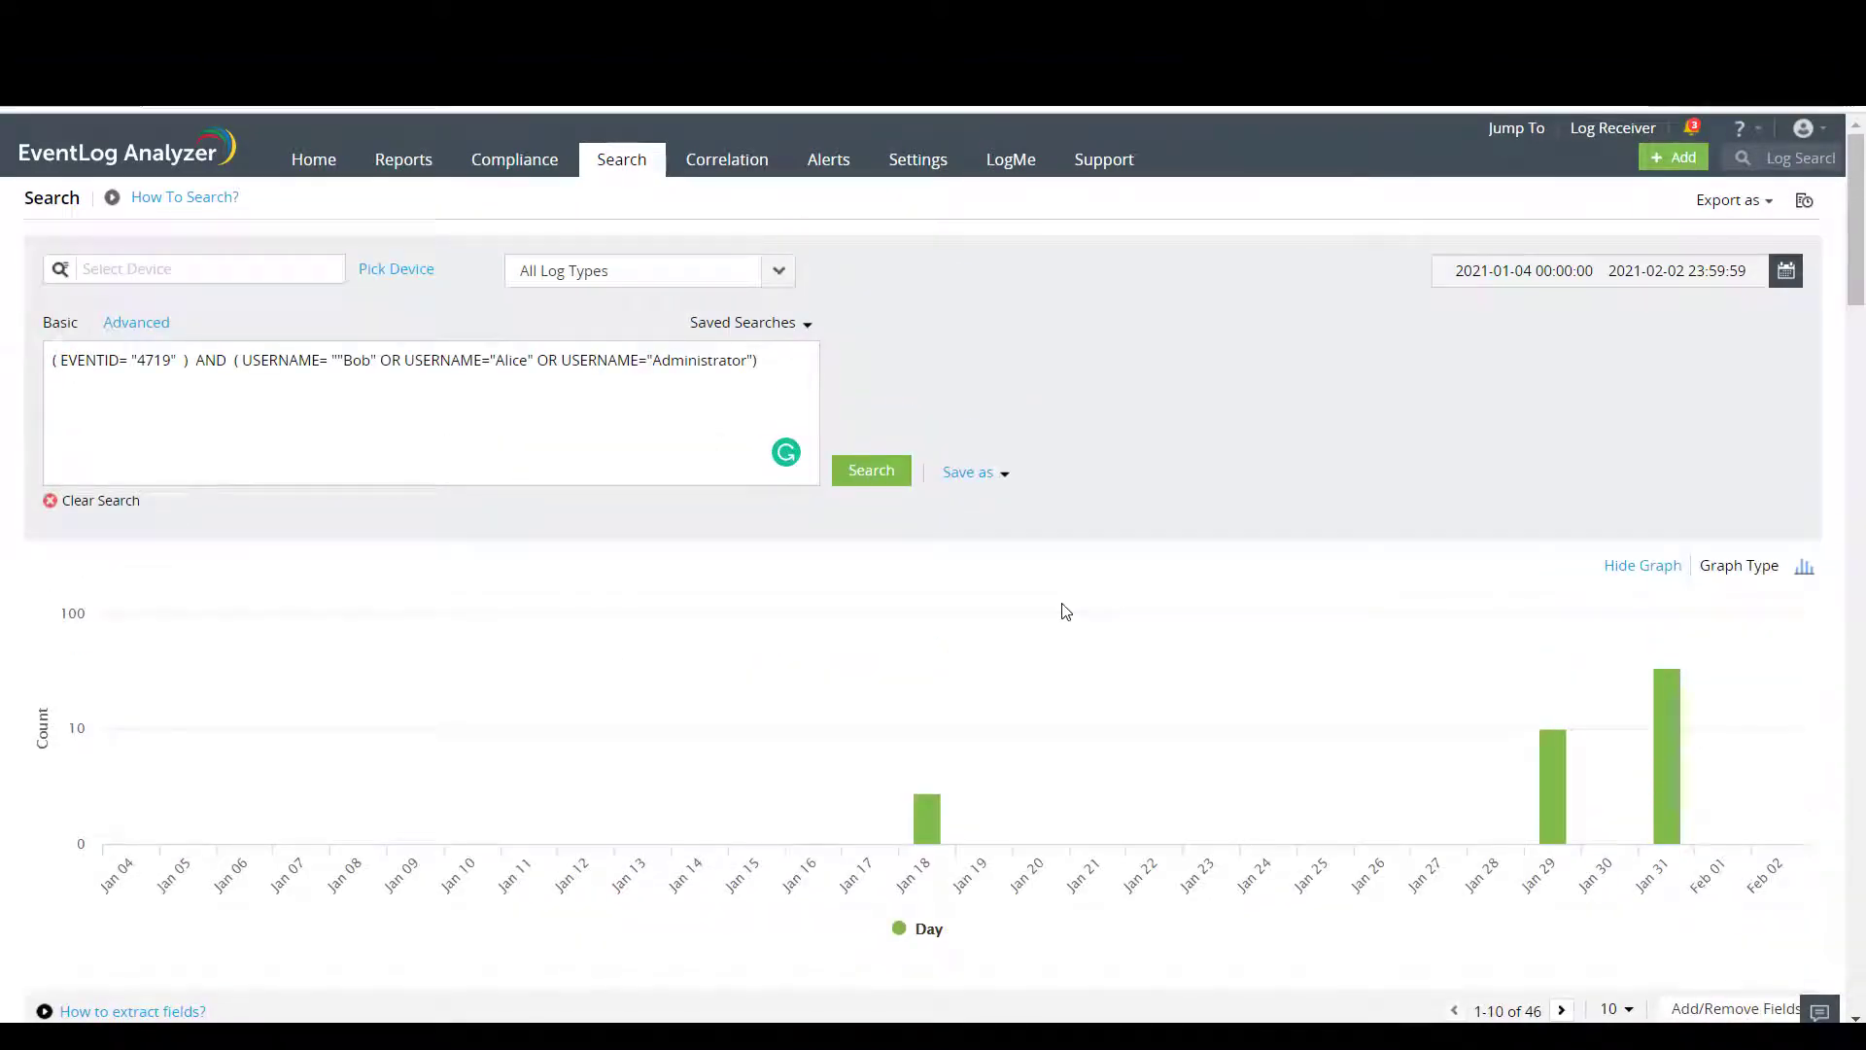
Step: Review the event ID 4719 log entries for the usernames specified in the combined AND/OR query
left_click(766, 377)
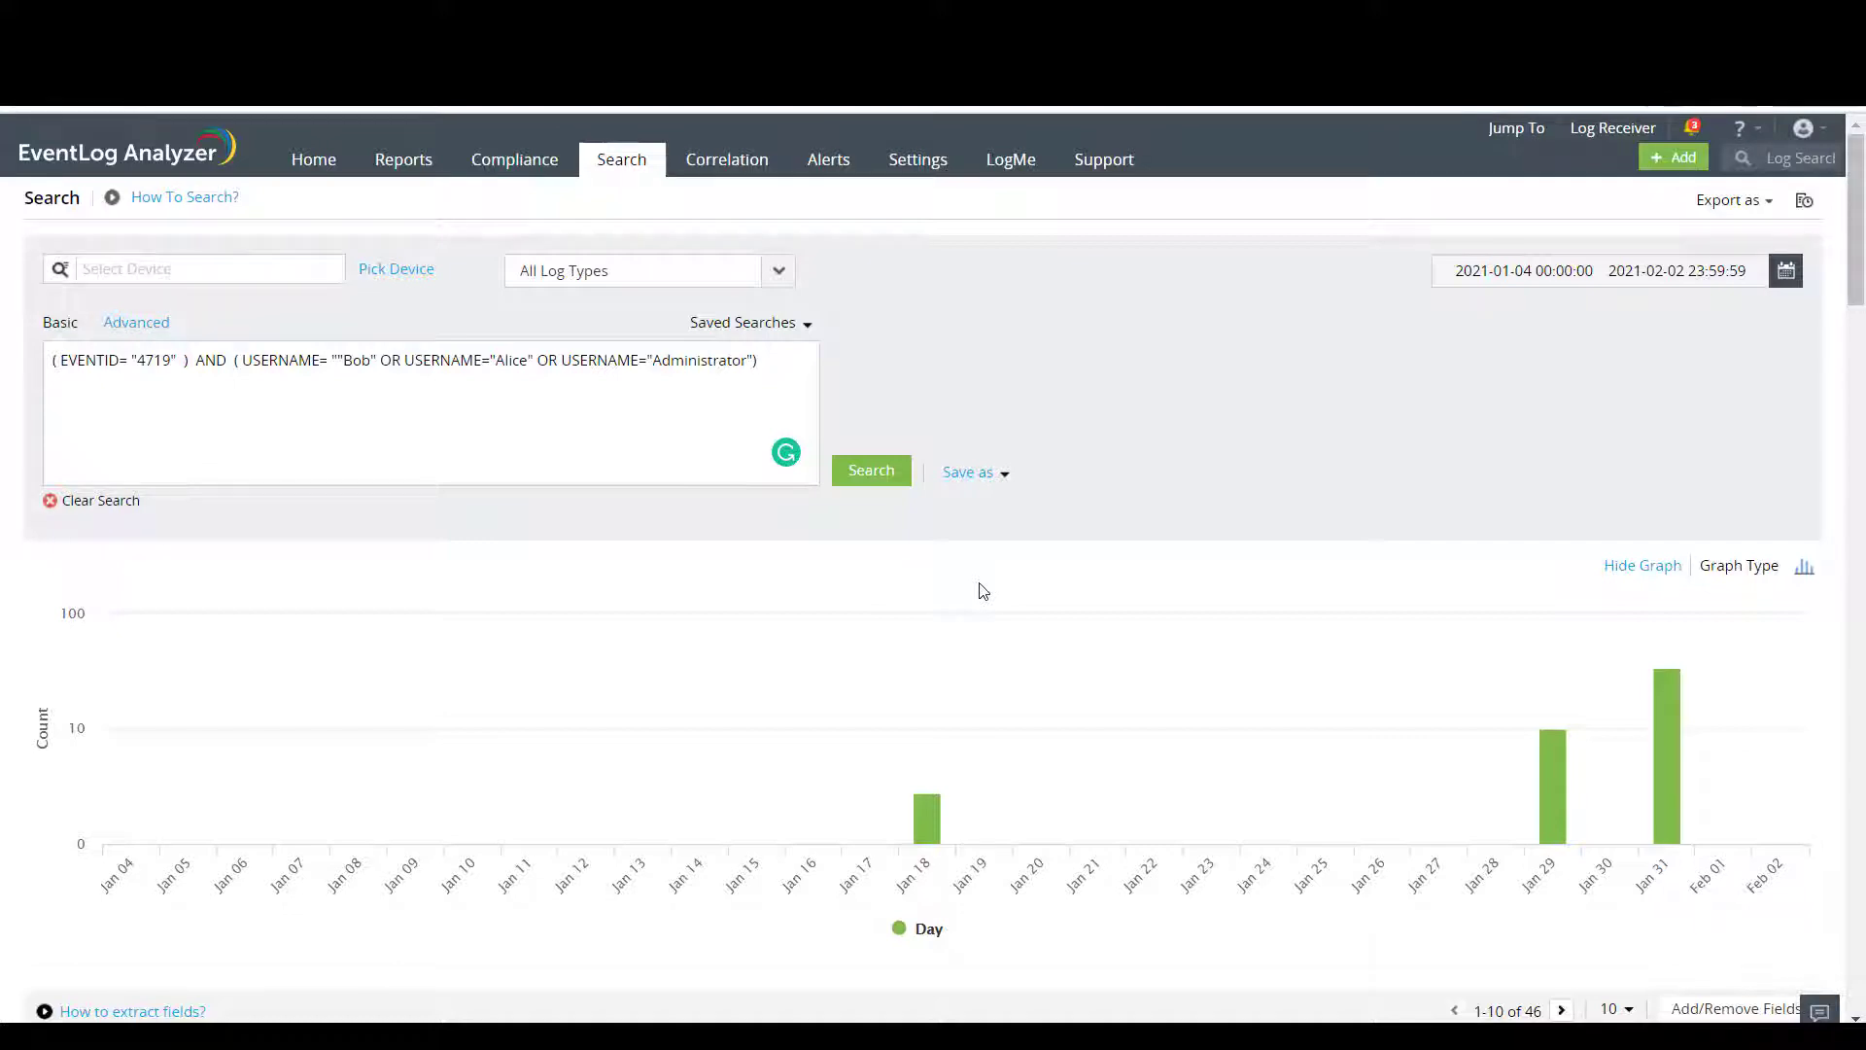
scroll(983, 591, "down", 5)
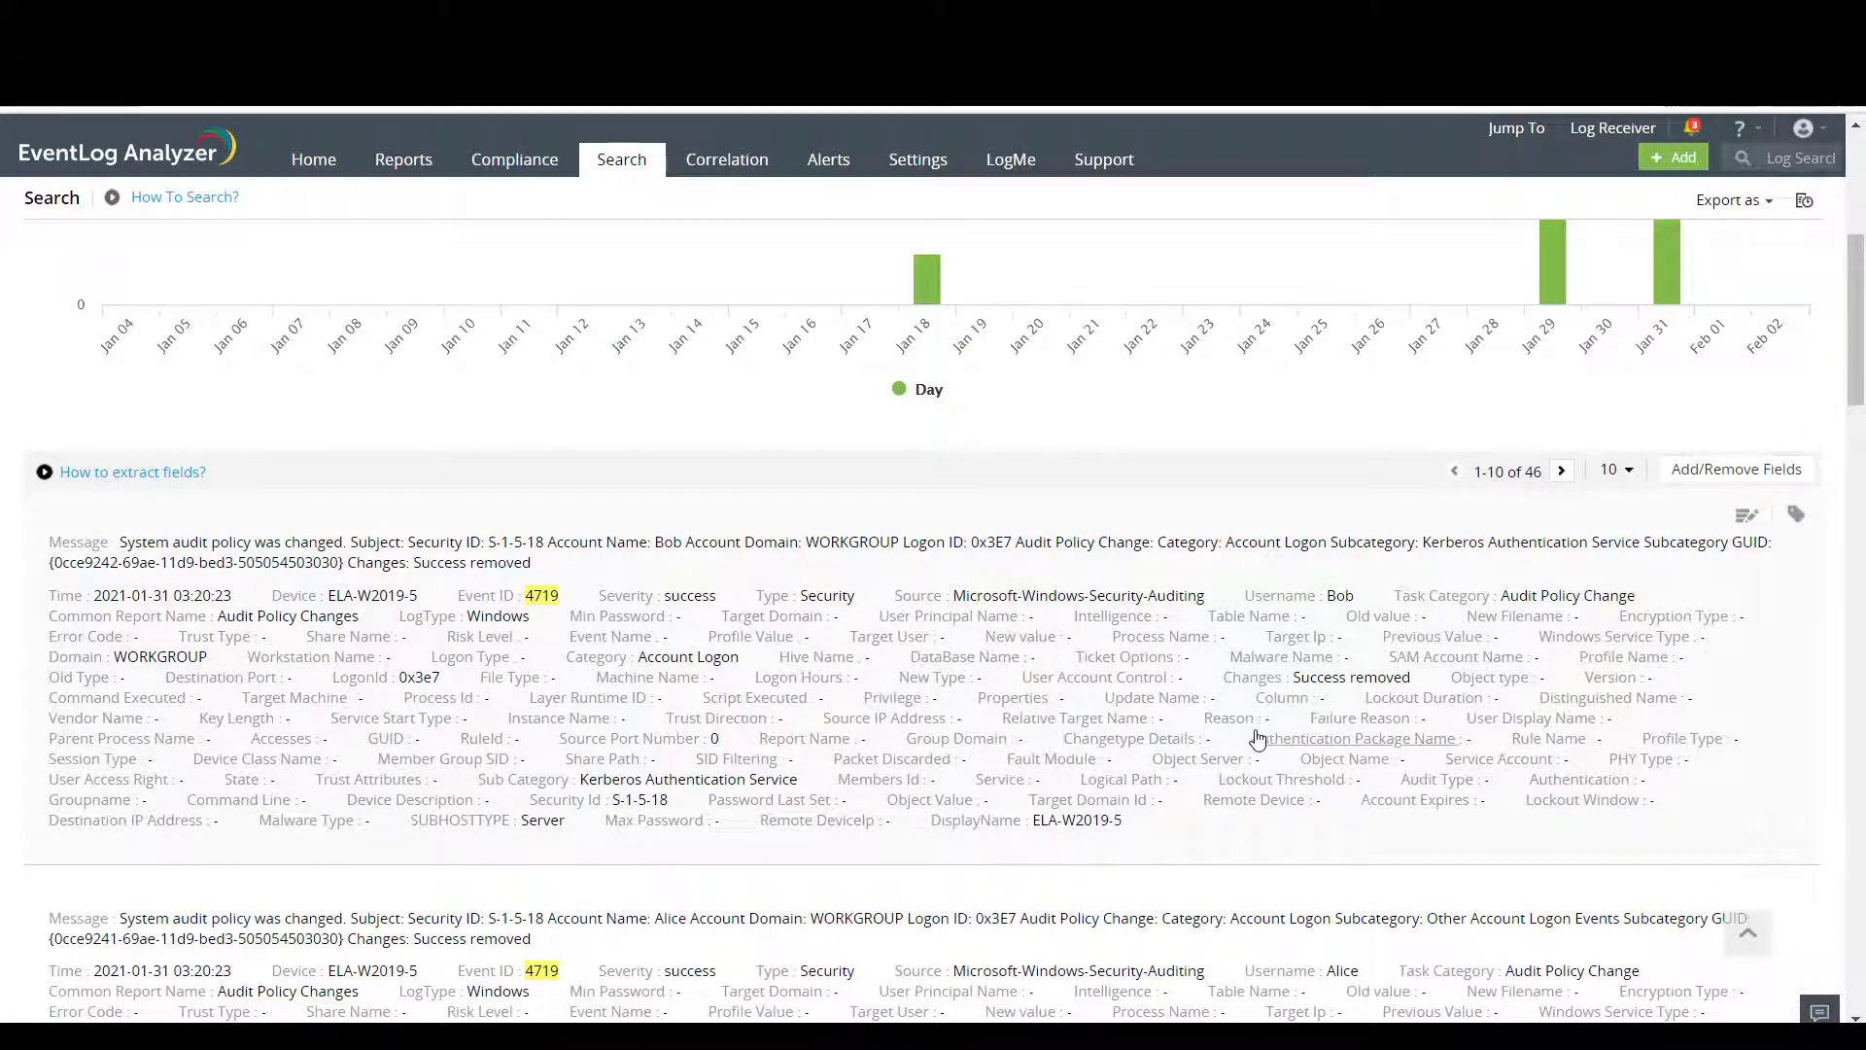
scroll(1259, 738, "down", 2)
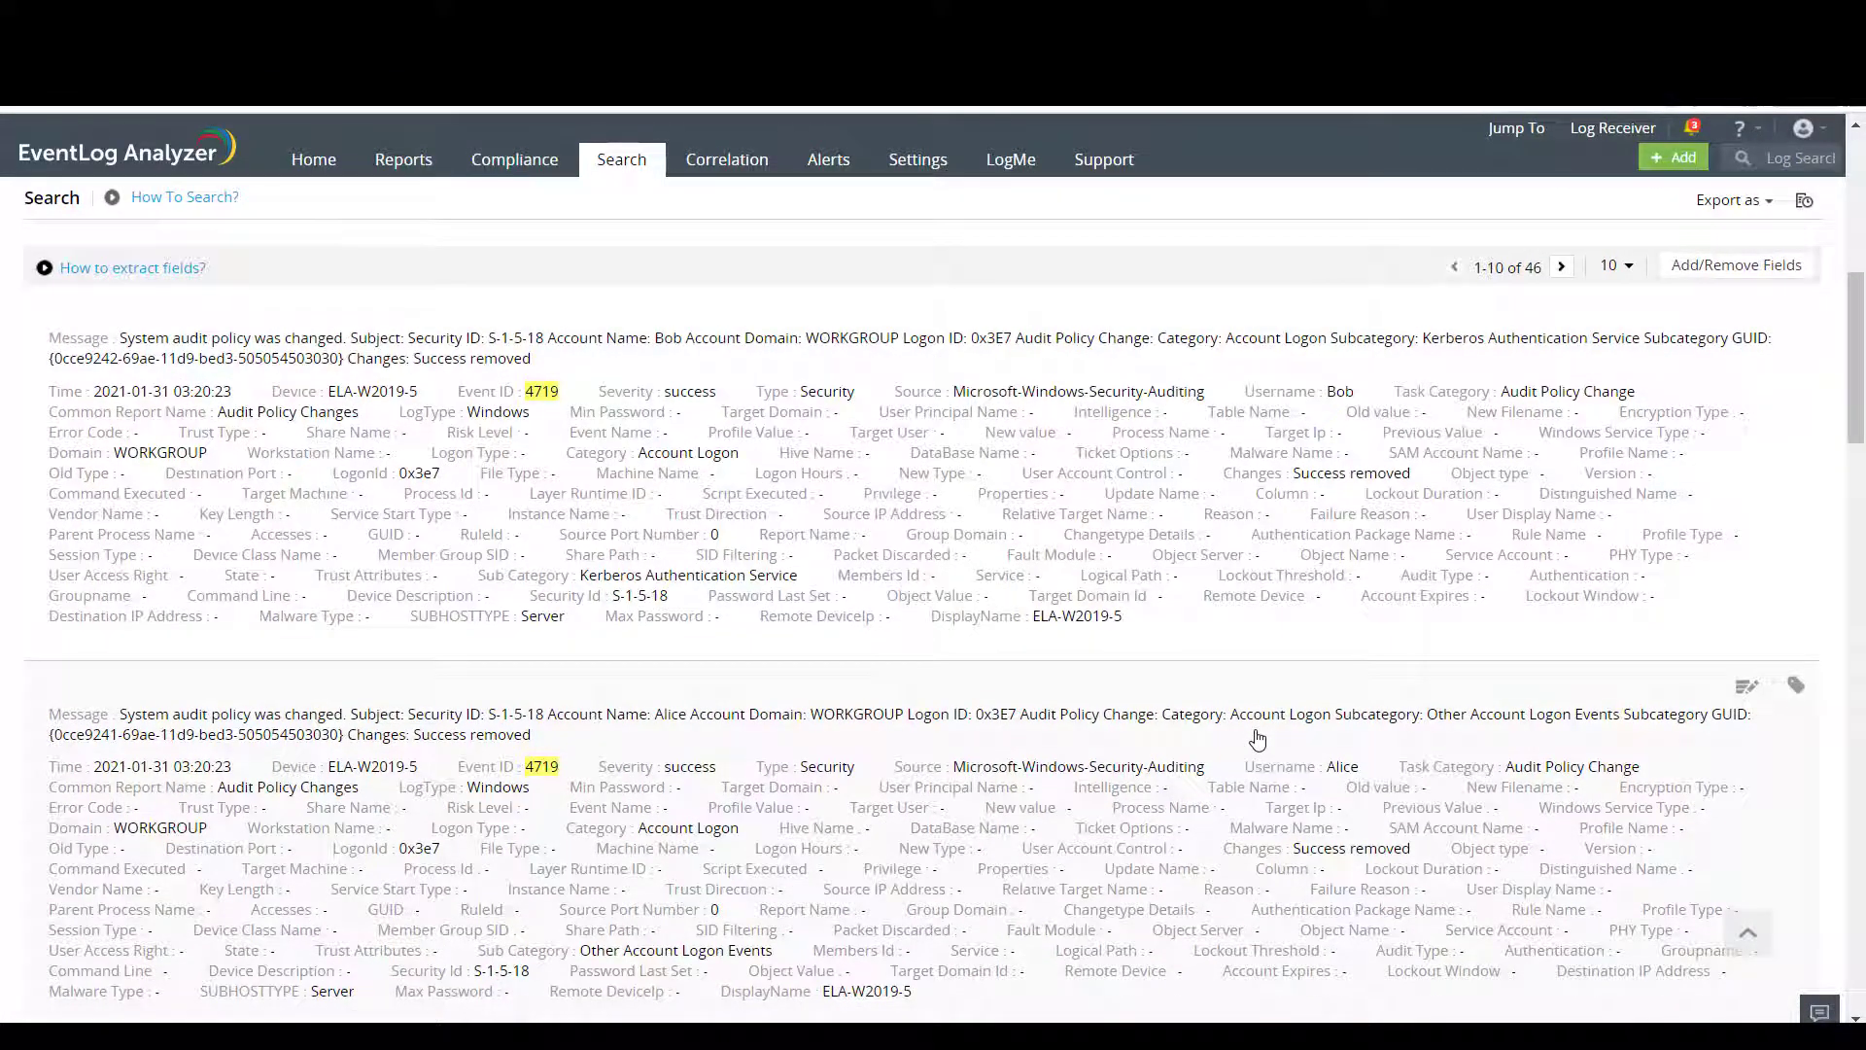
scroll(1258, 739, "down", 2)
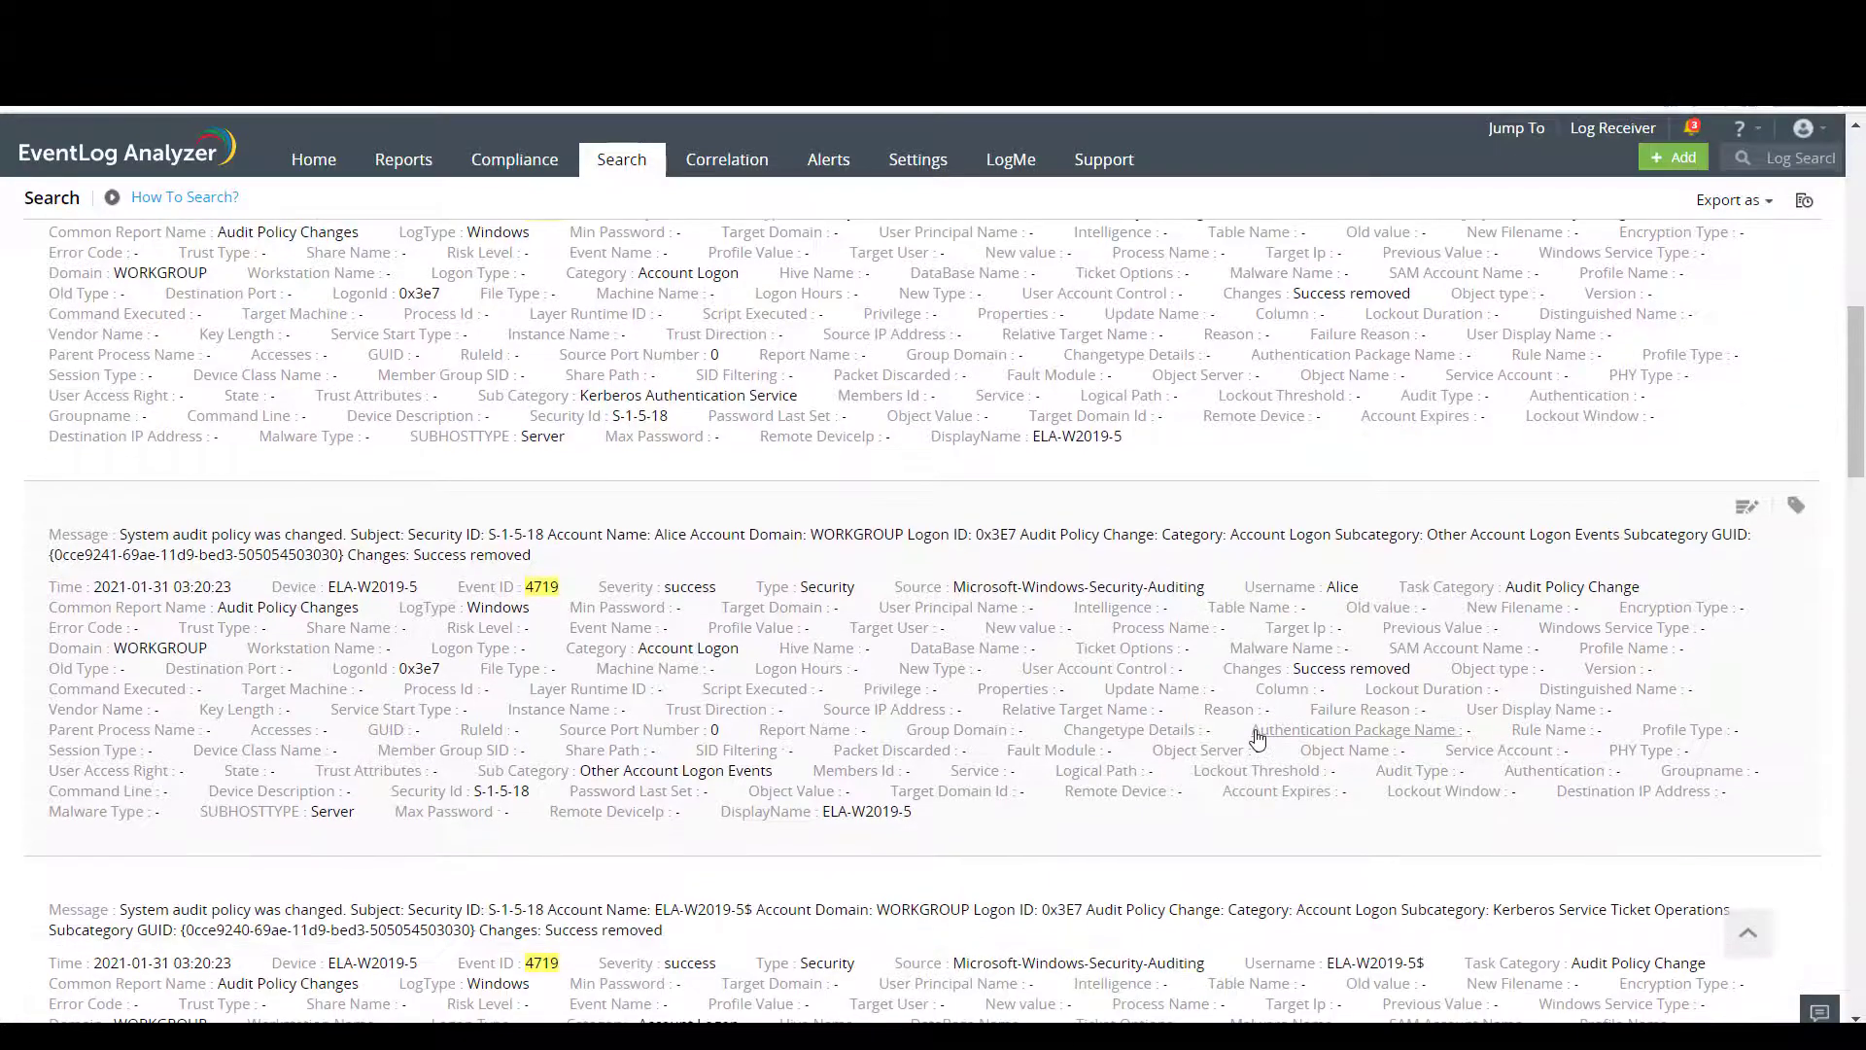
scroll(1258, 739, "up", 2)
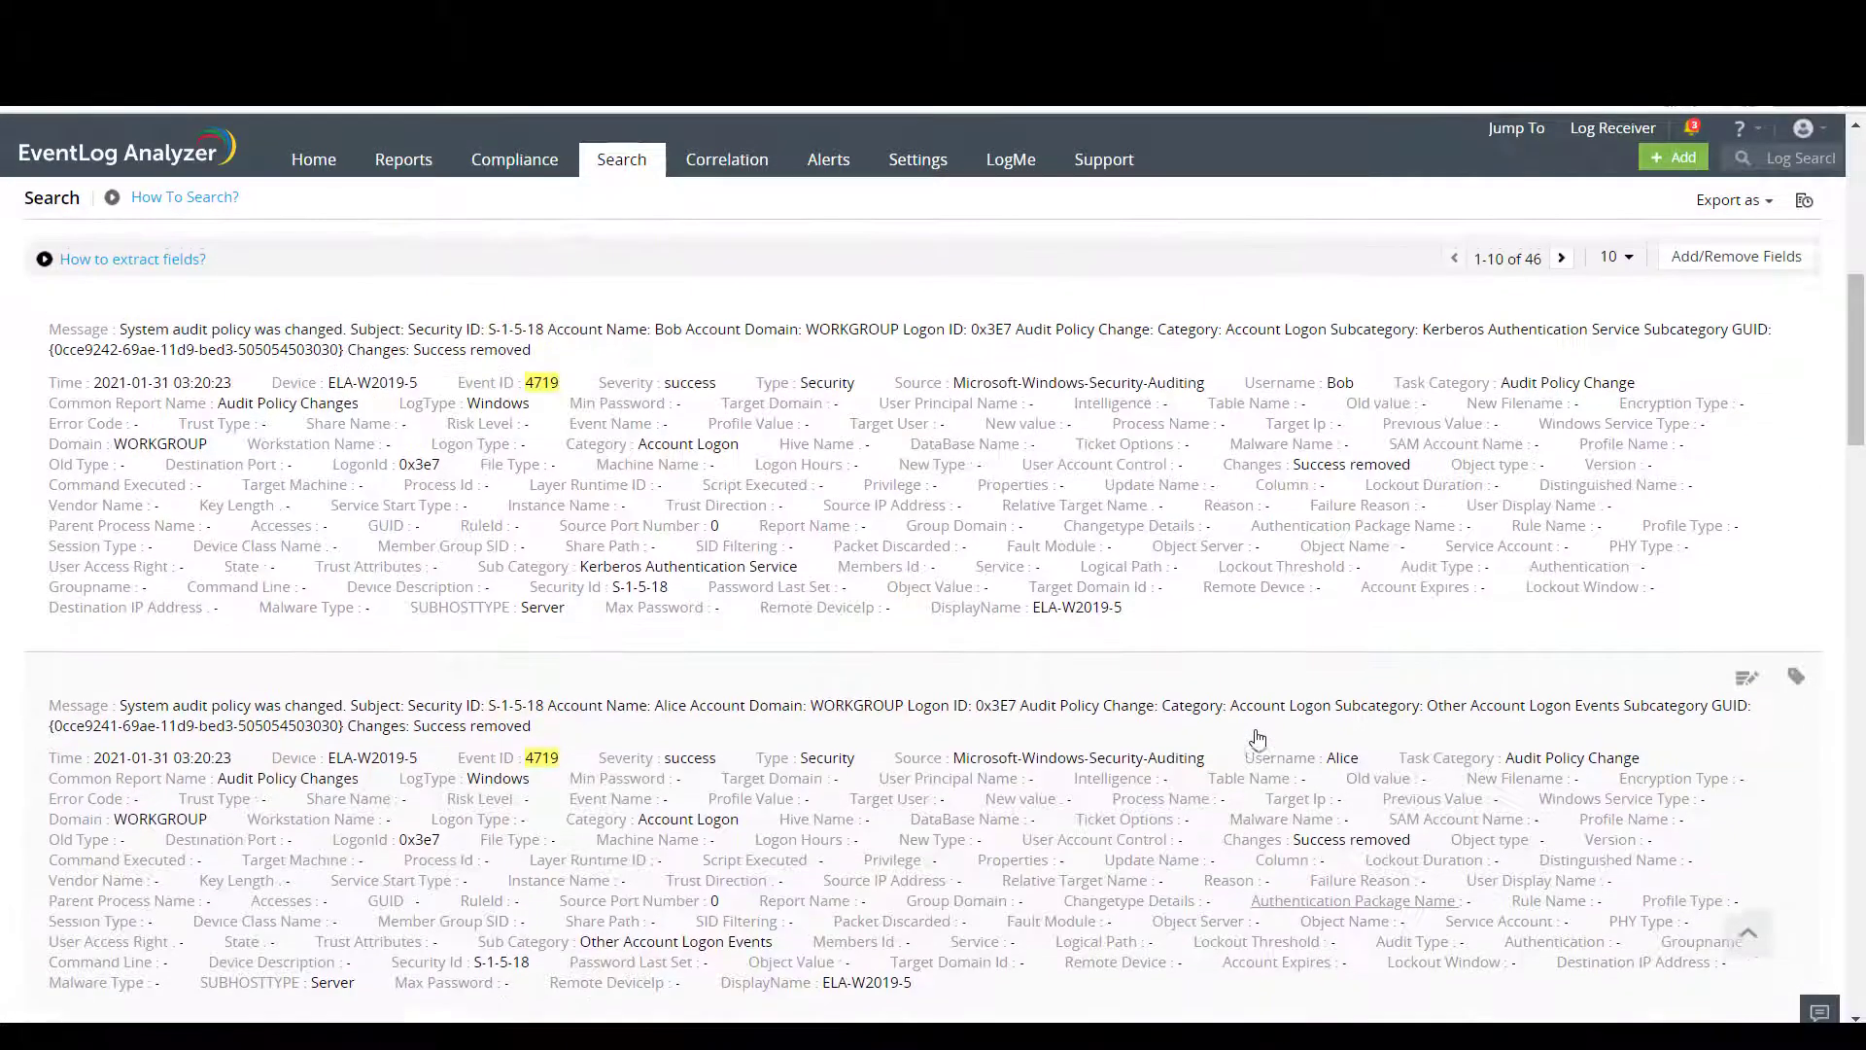
scroll(1258, 739, "up", 2)
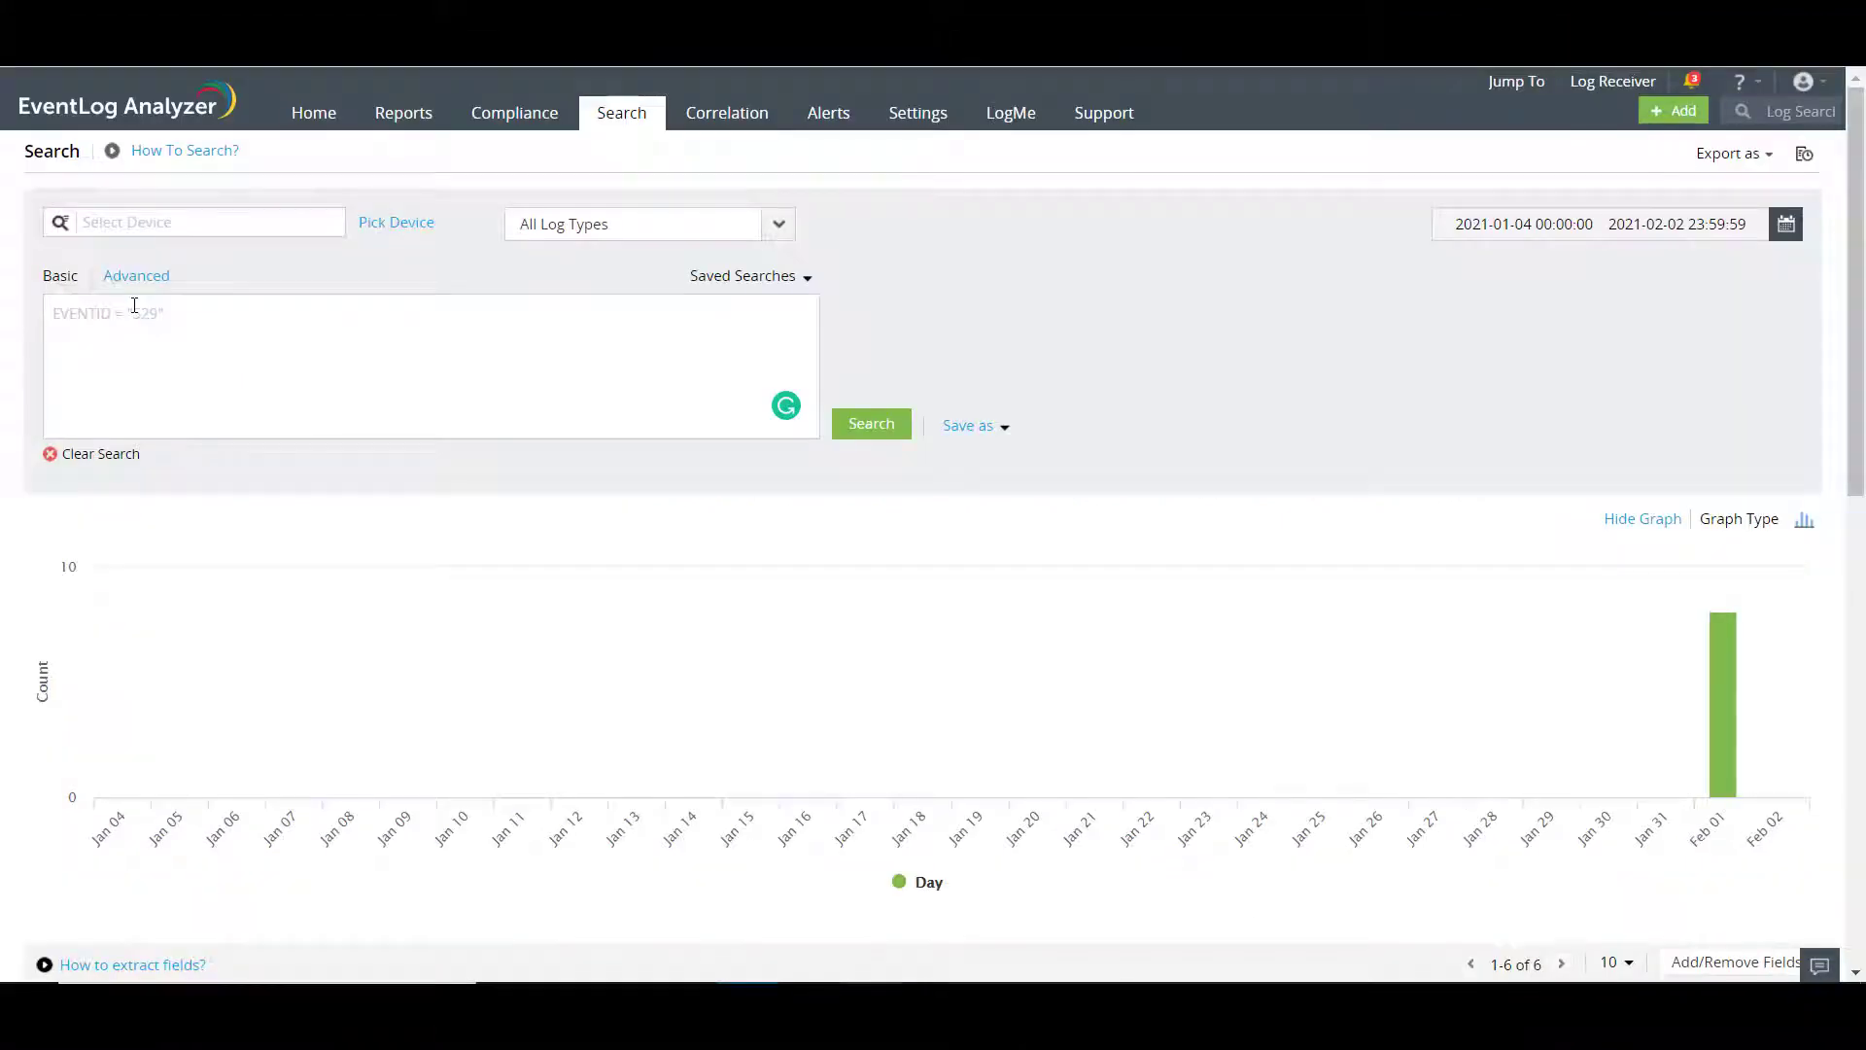
Step: Search for logs with SOURCE_IP and DEST_IP "10.20.12.??" and DESCRIPTION "Connection*", and review the matching entries
left_click(134, 305)
type("(SOURCE_IP= \"10.20.12.??\" AND DEST_IP=\"10.20.12.??\") AND DESCRIPTION= \"Connection*\"")
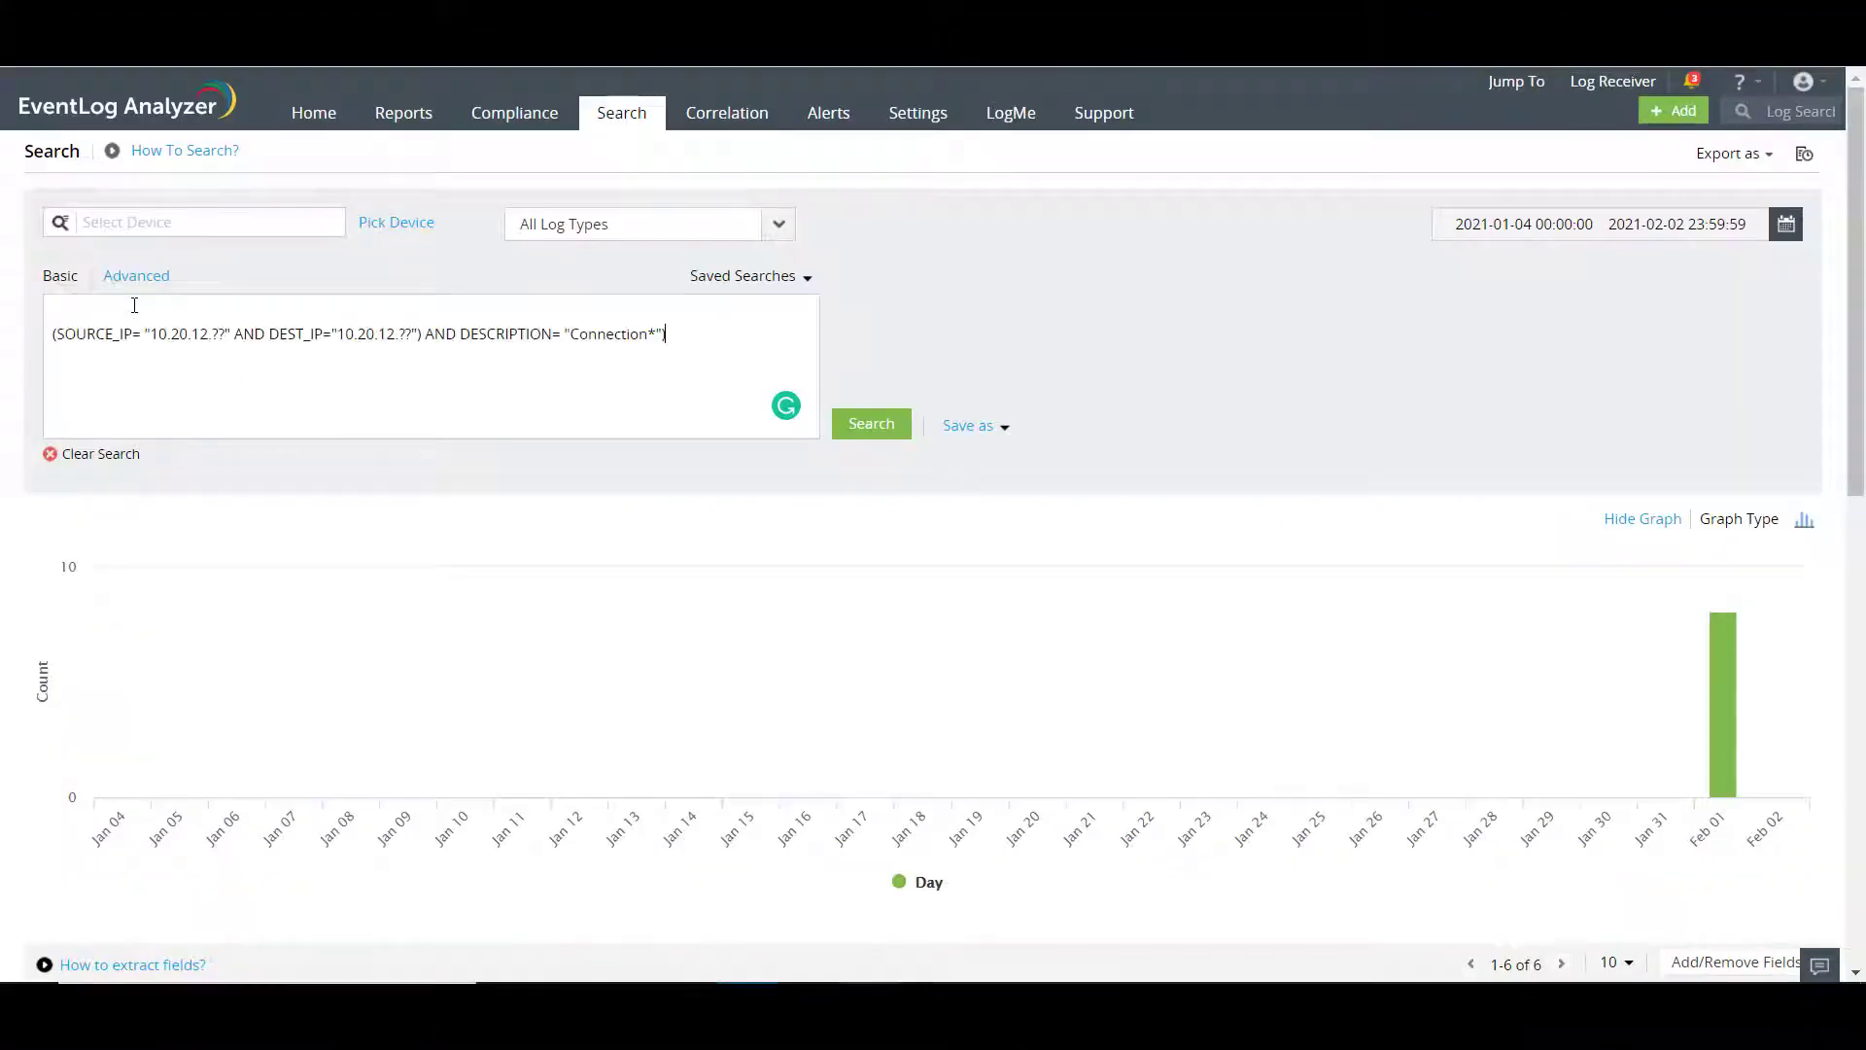
left_click(865, 428)
scroll(856, 525, "down", 2)
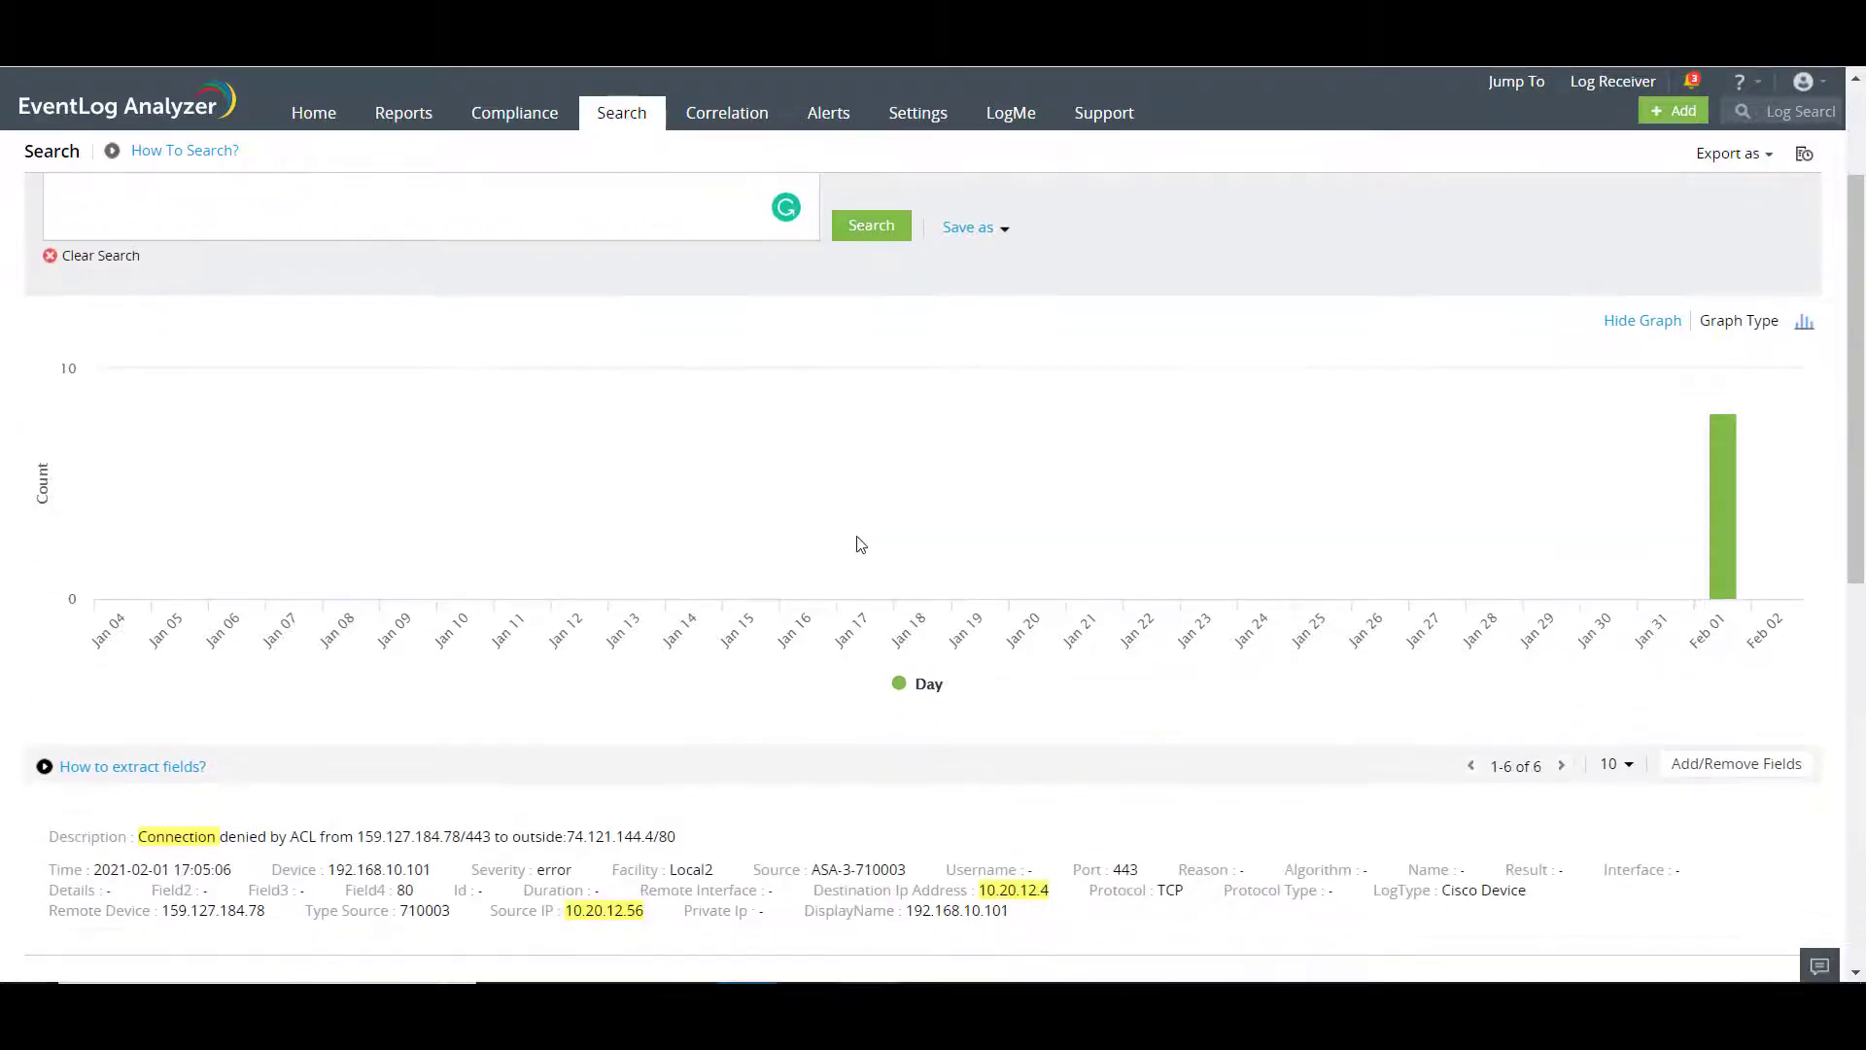
scroll(856, 542, "down", 2)
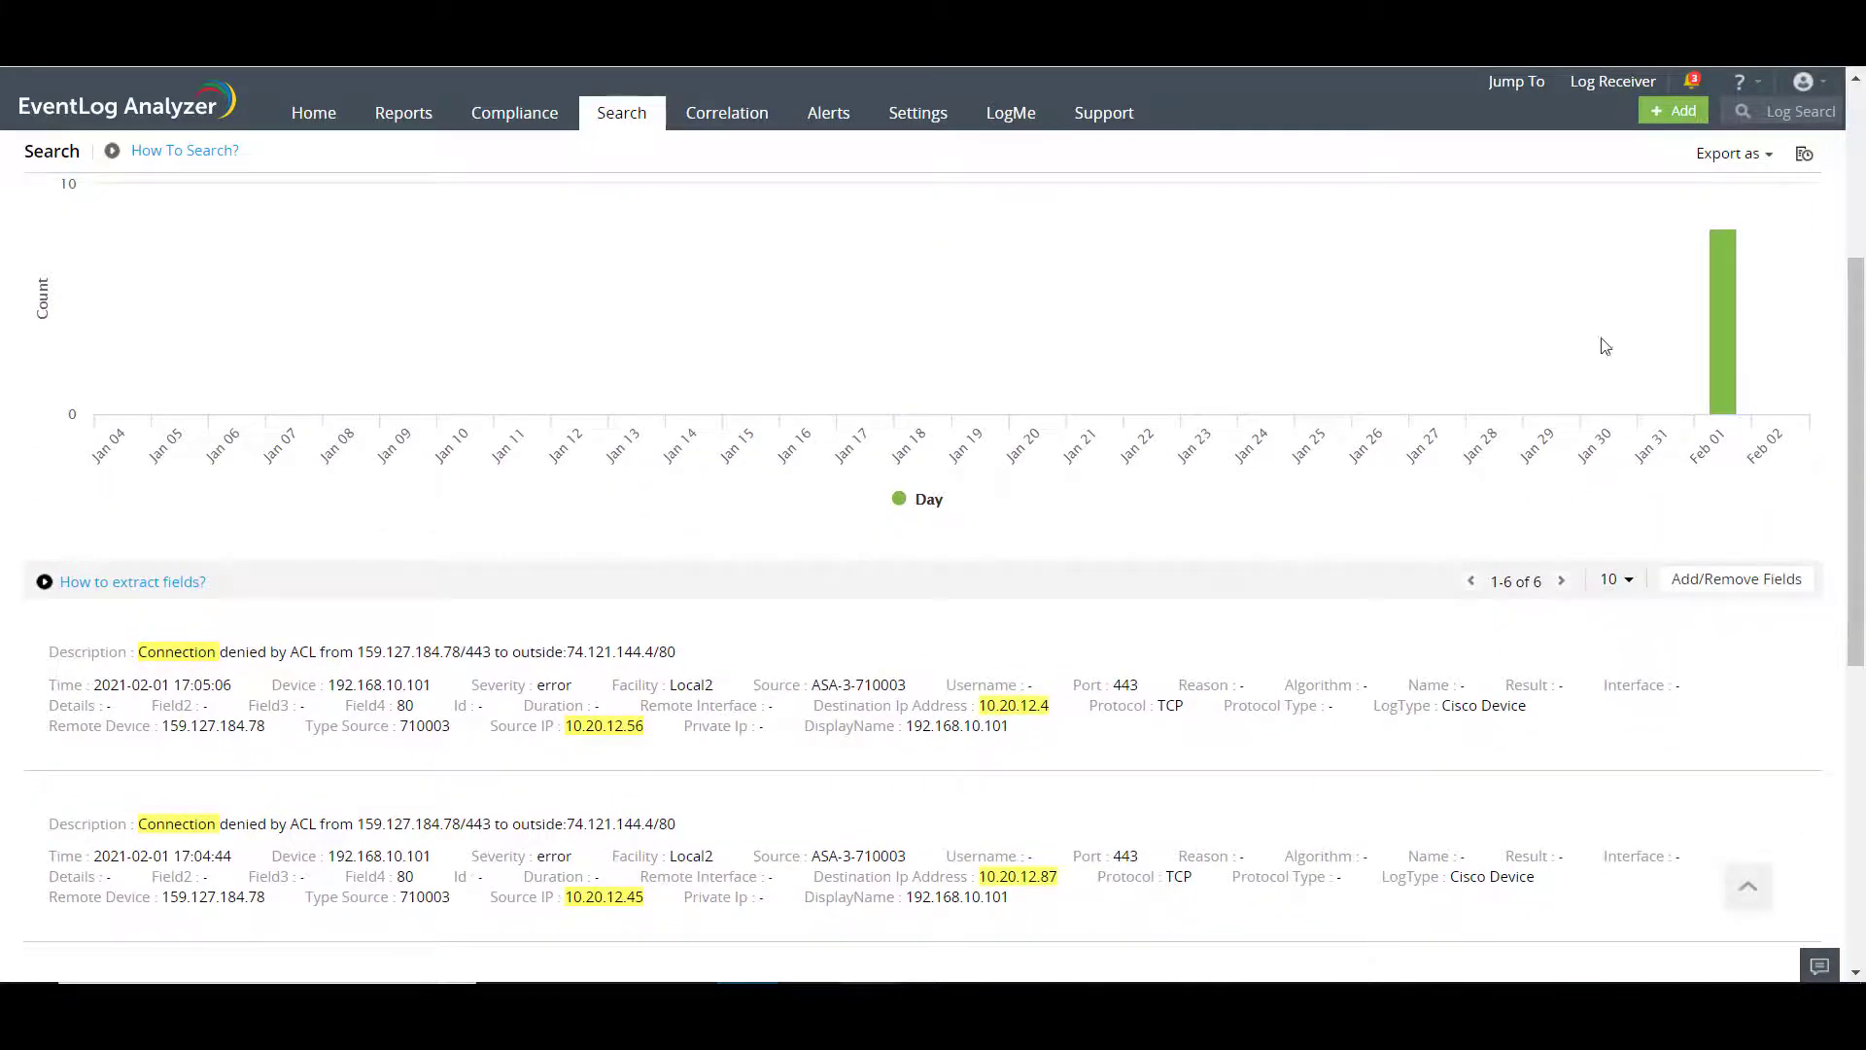
scroll(983, 645, "down", 1)
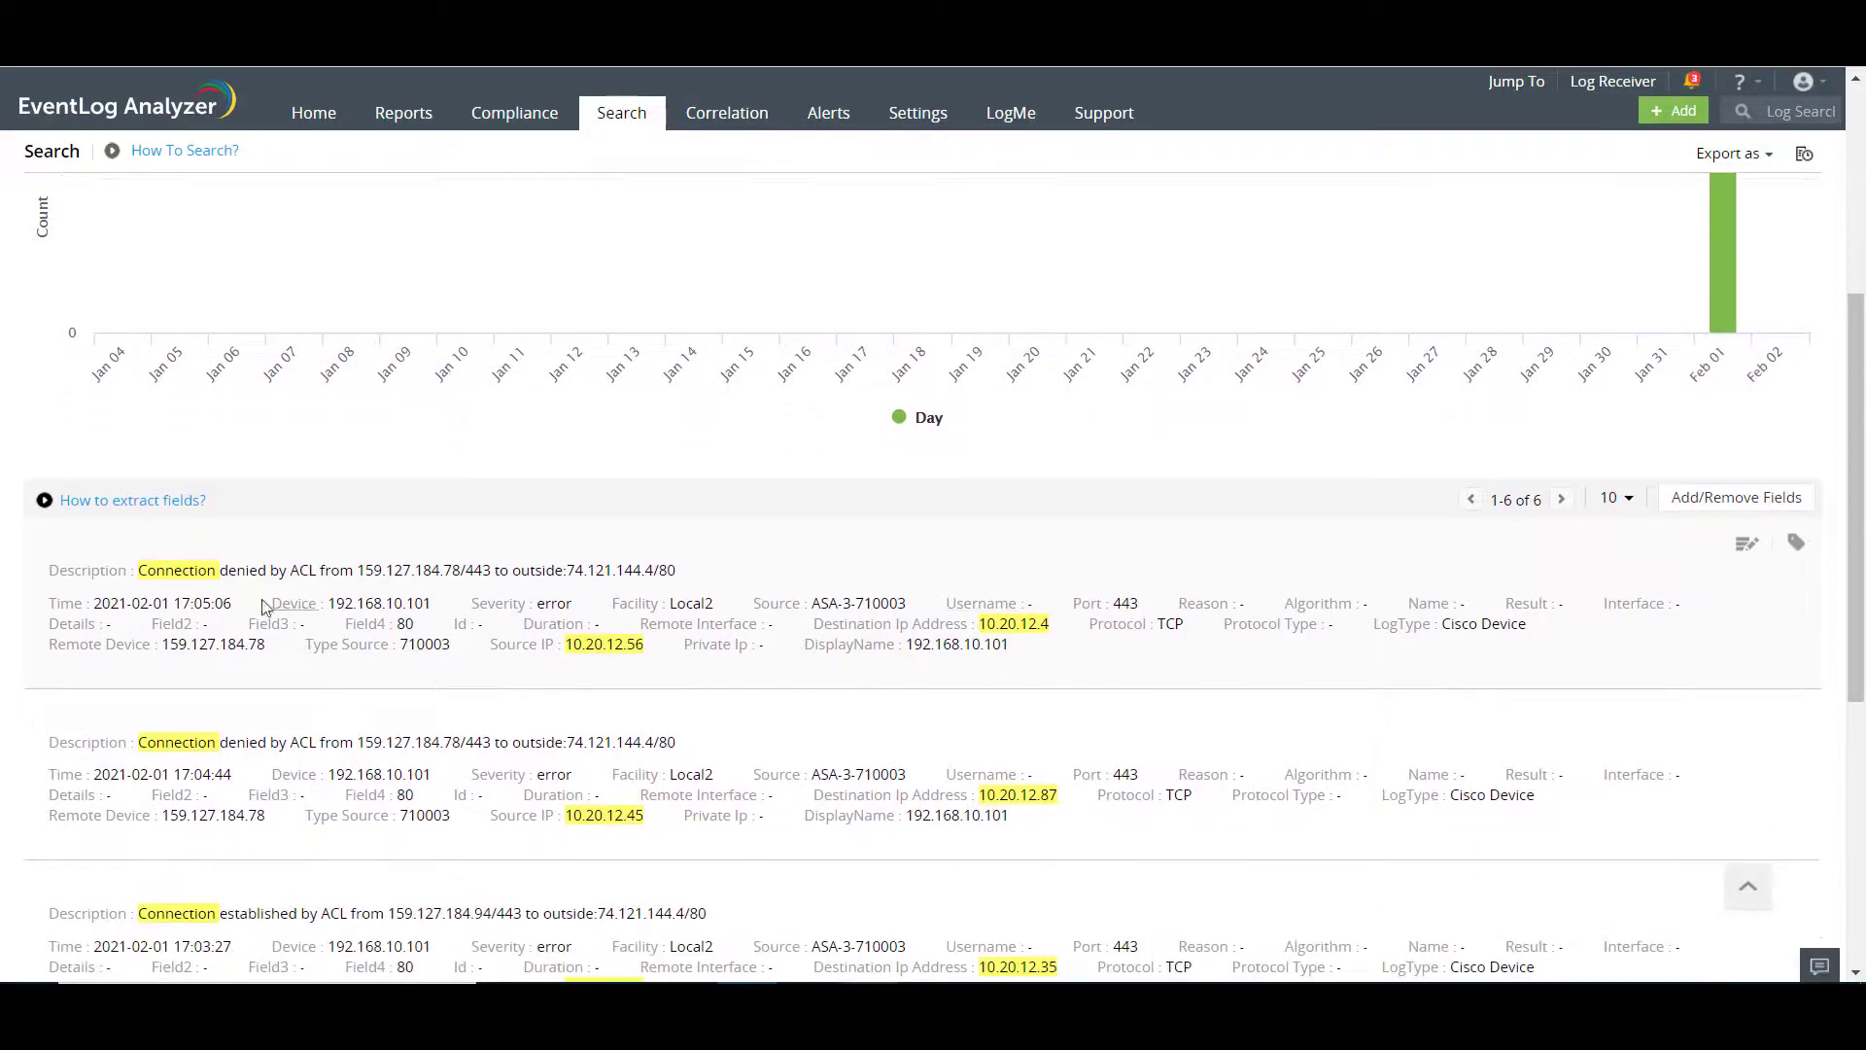
scroll(612, 654, "down", 1)
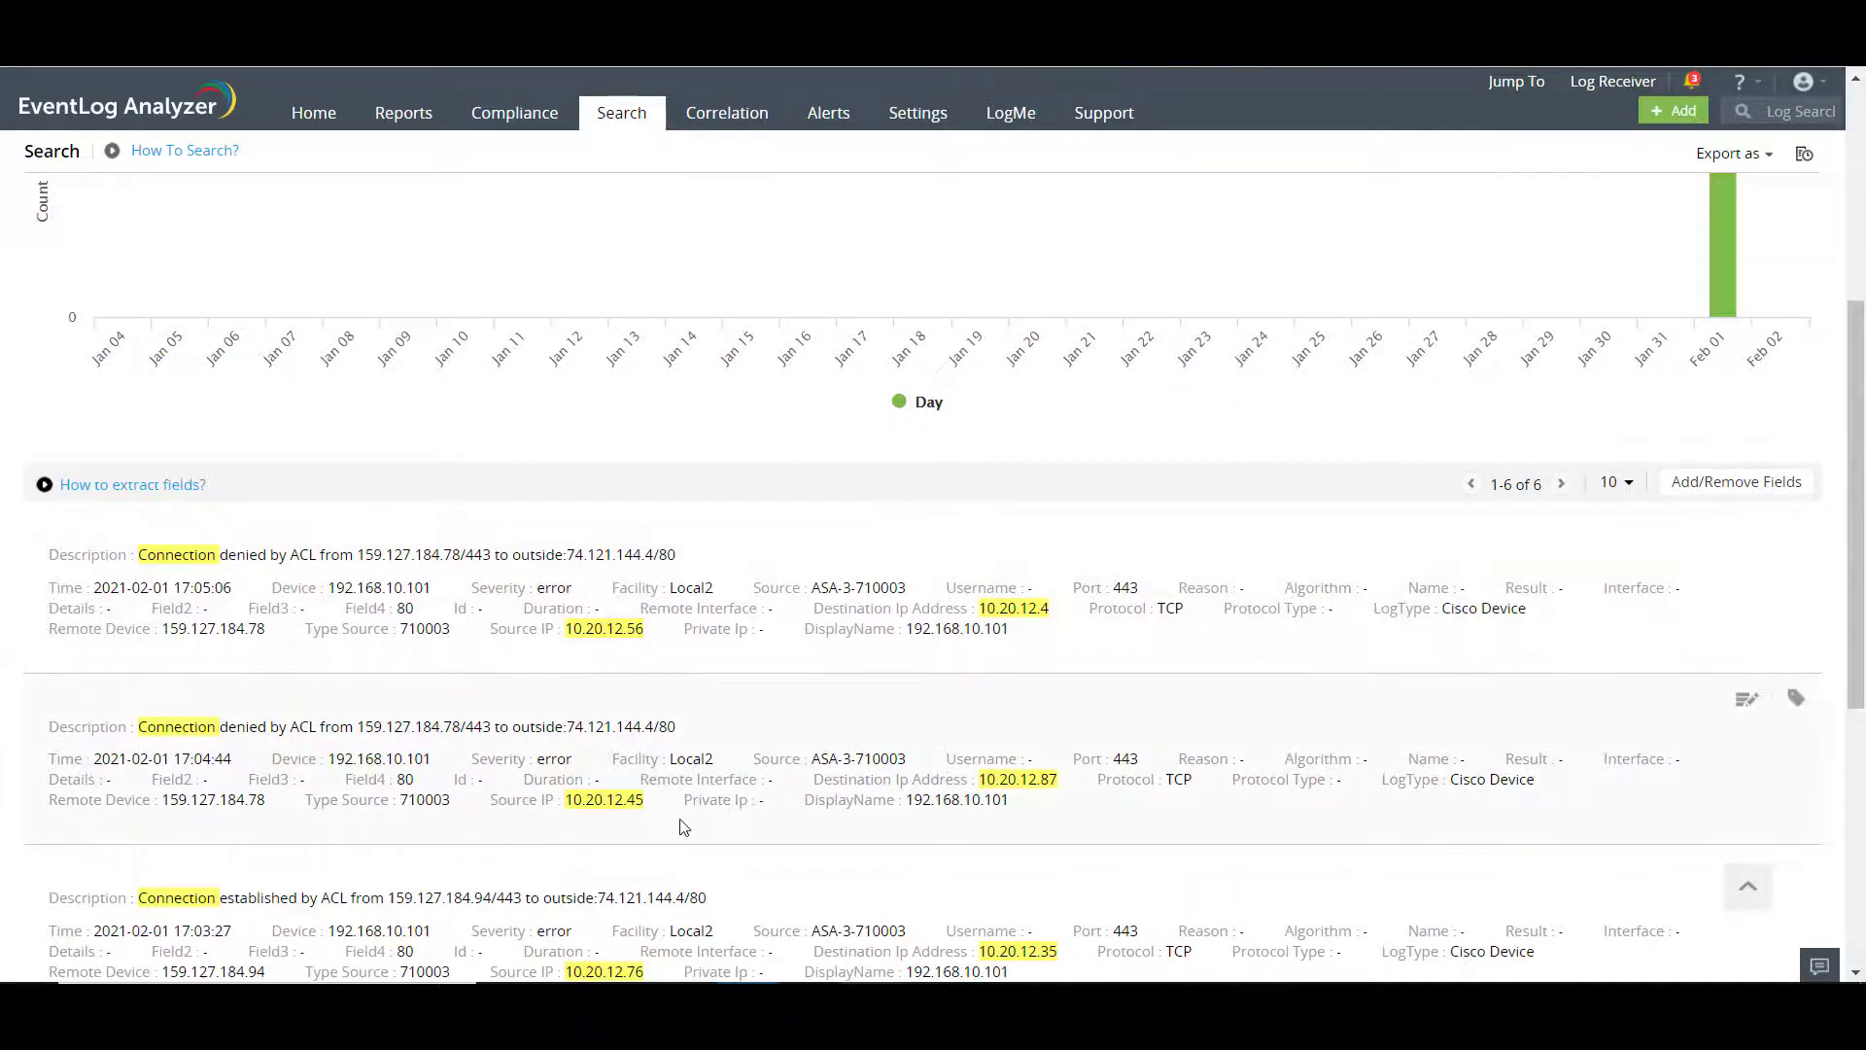
scroll(684, 828, "down", 1)
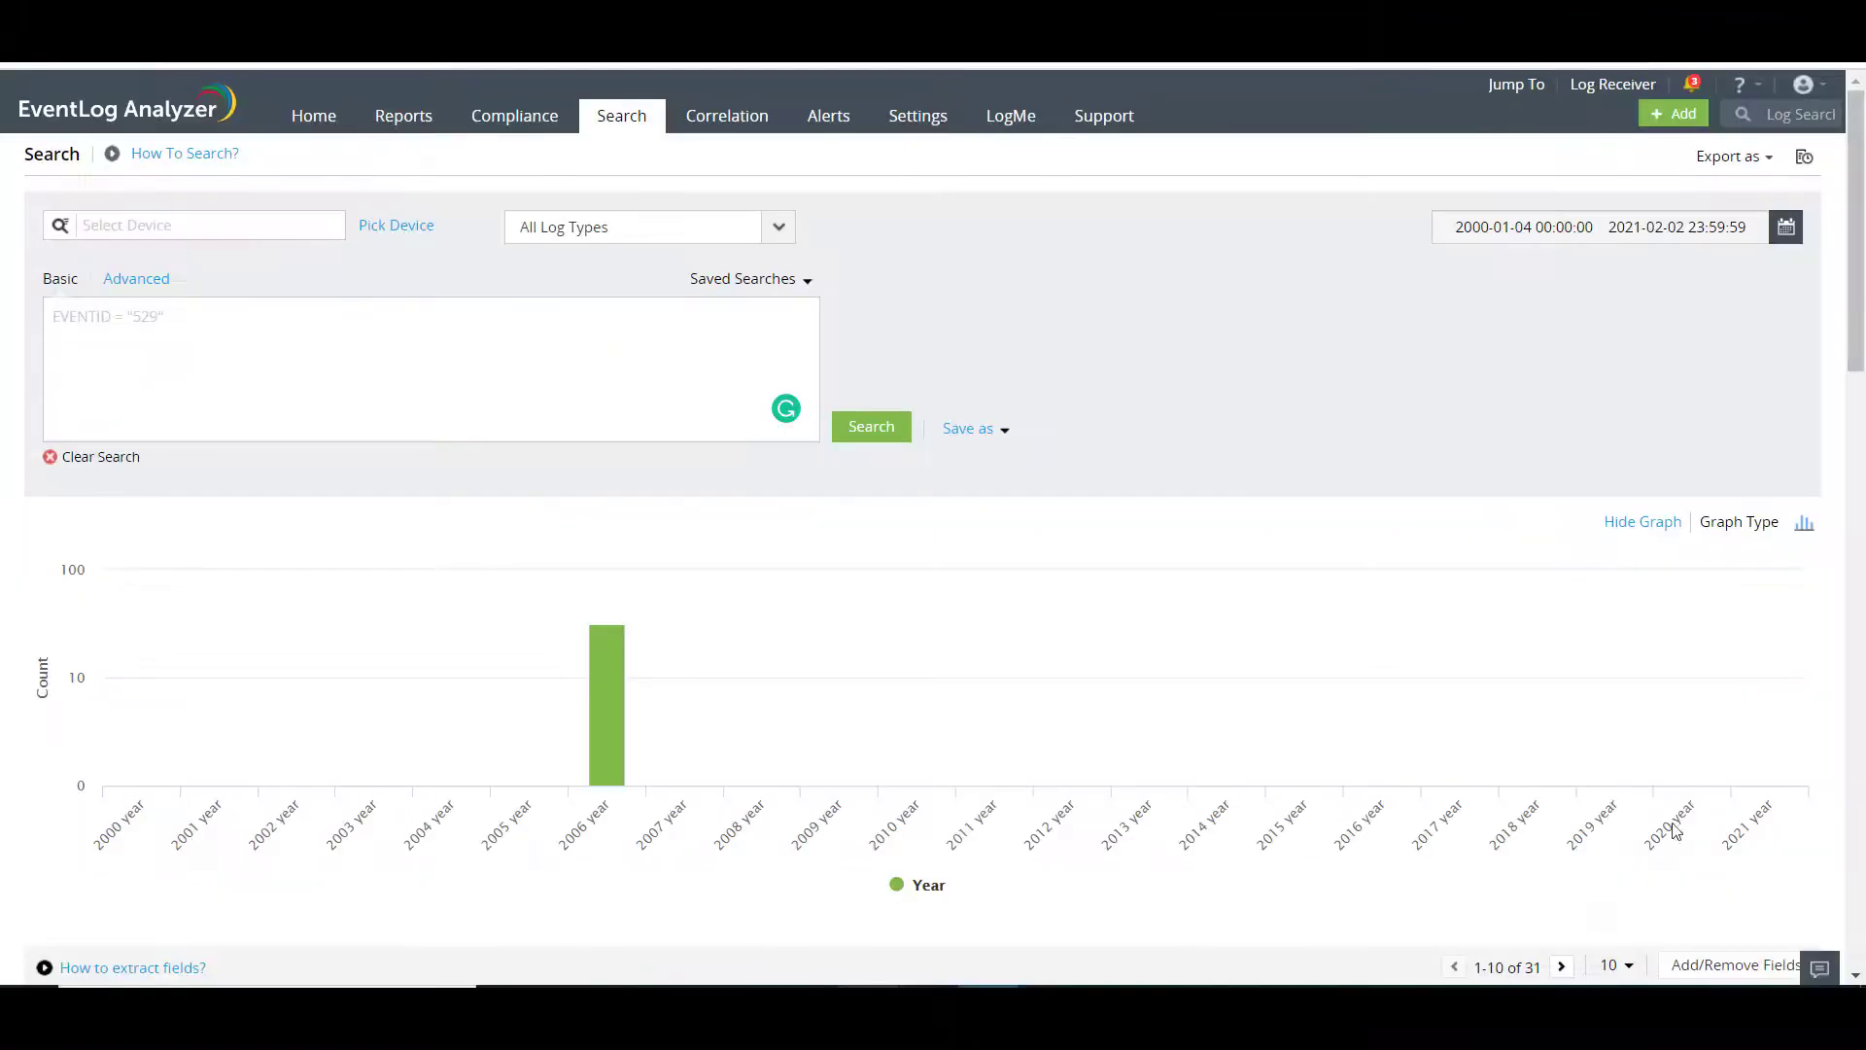
Step: Search for logs with SOURCE_PORT in the range [21 TO 56297] and DEST_IP "10.105.1.15"
left_click(379, 337)
type("( SOURCE_PORT = [21 TO 56297] ) AND  ( DEST_IP= \"10.105.1.15\" )")
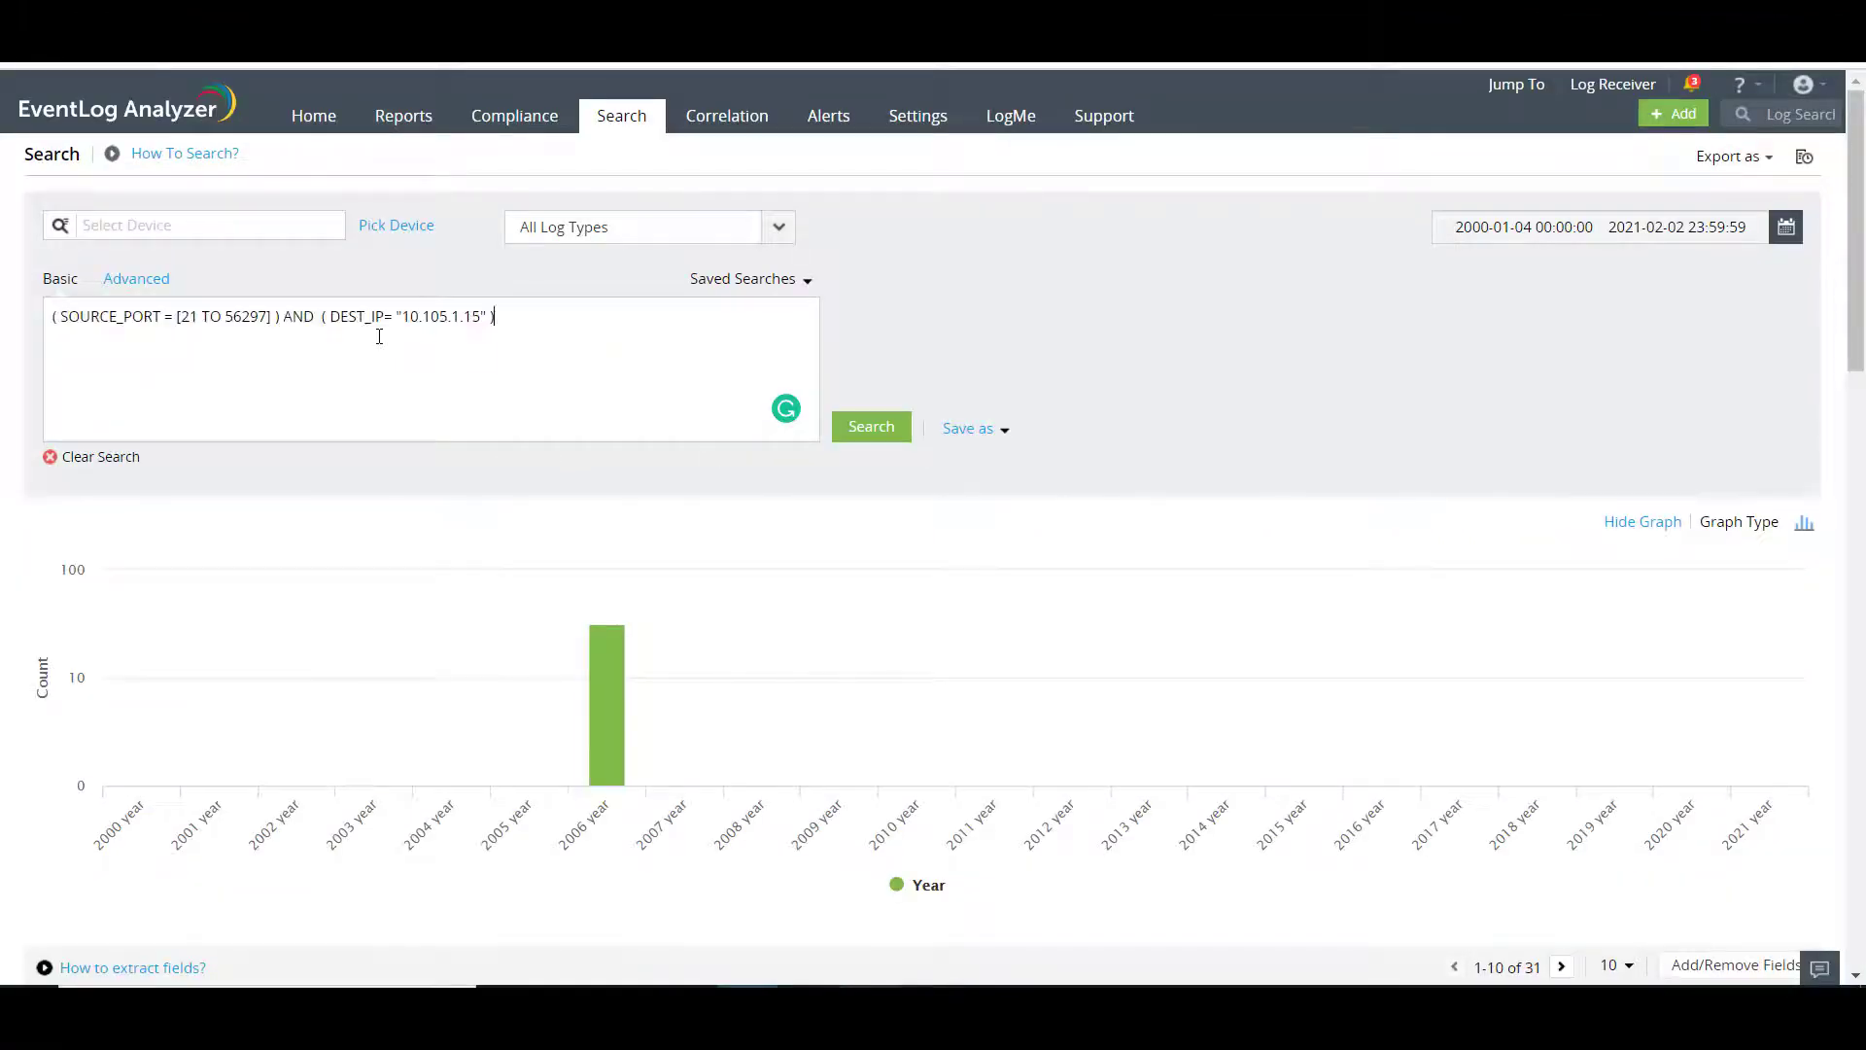
left_click(882, 430)
Step: Examine the source port and destination IP of the log entries returned by the port range query
scroll(943, 733, "down", 3)
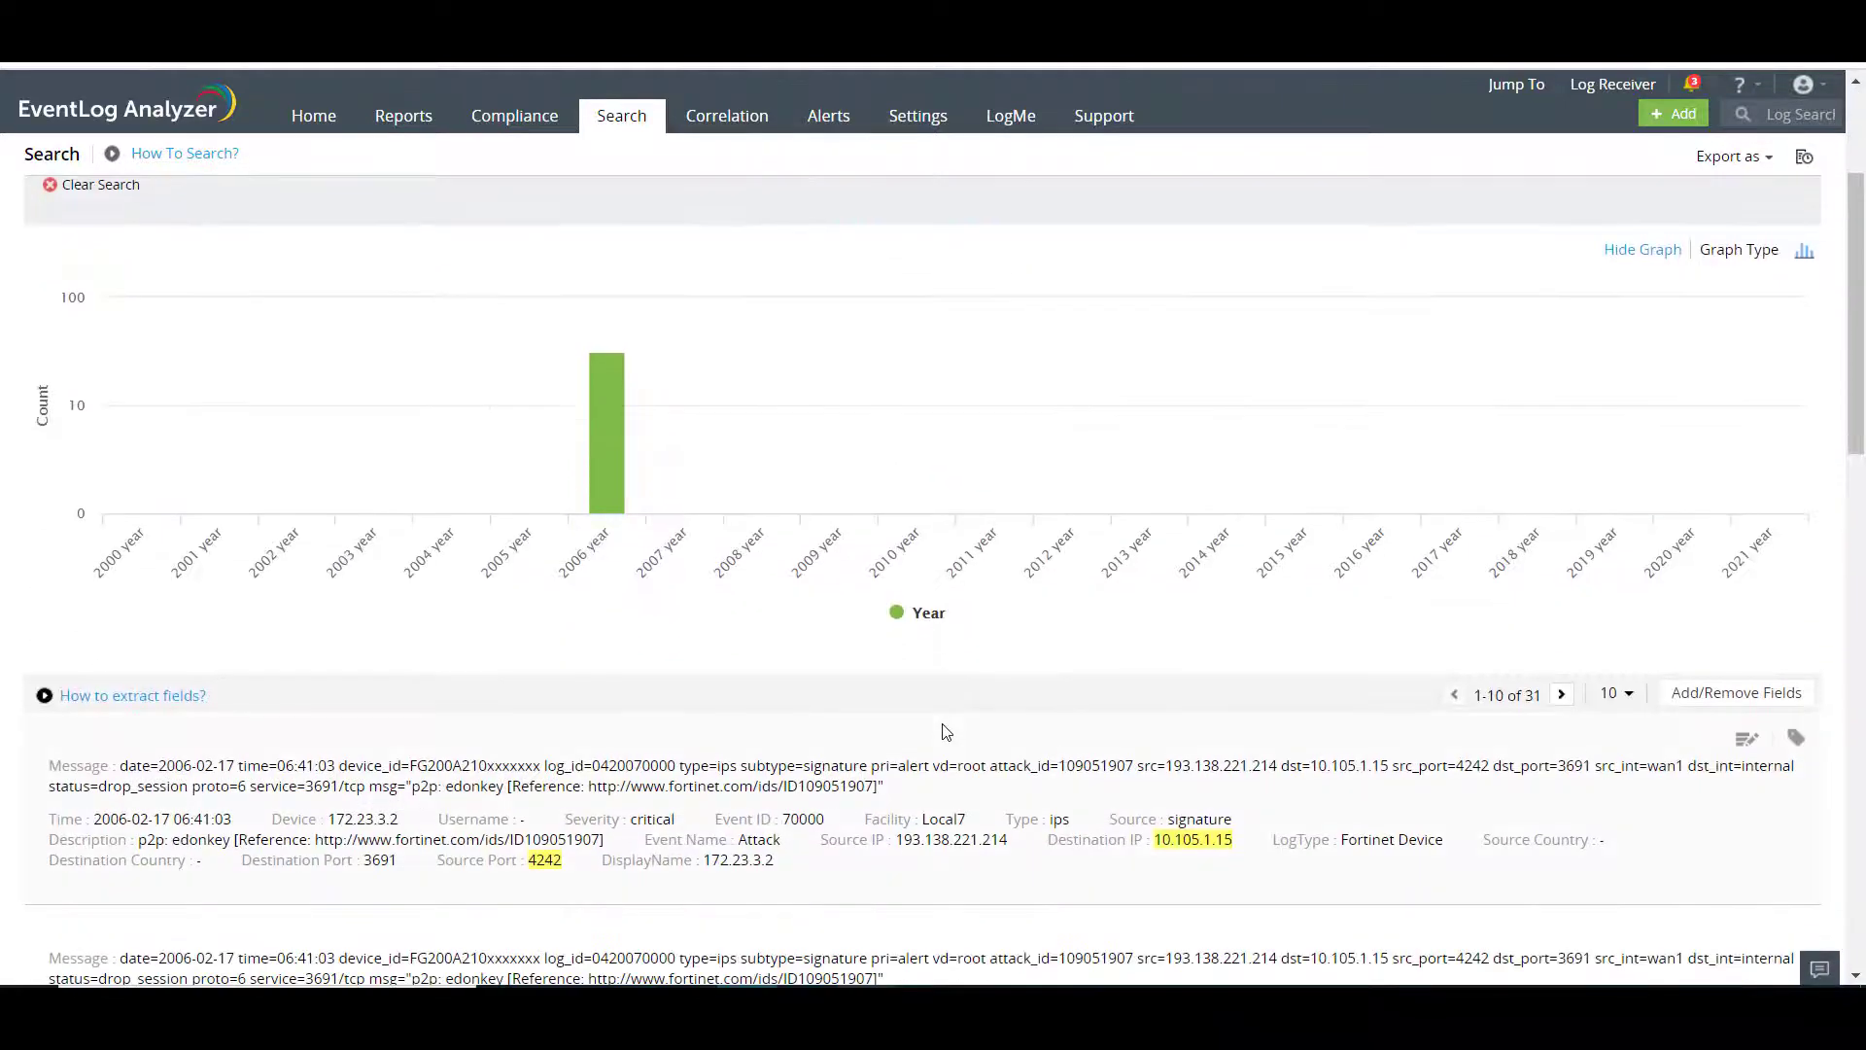
scroll(946, 731, "down", 1)
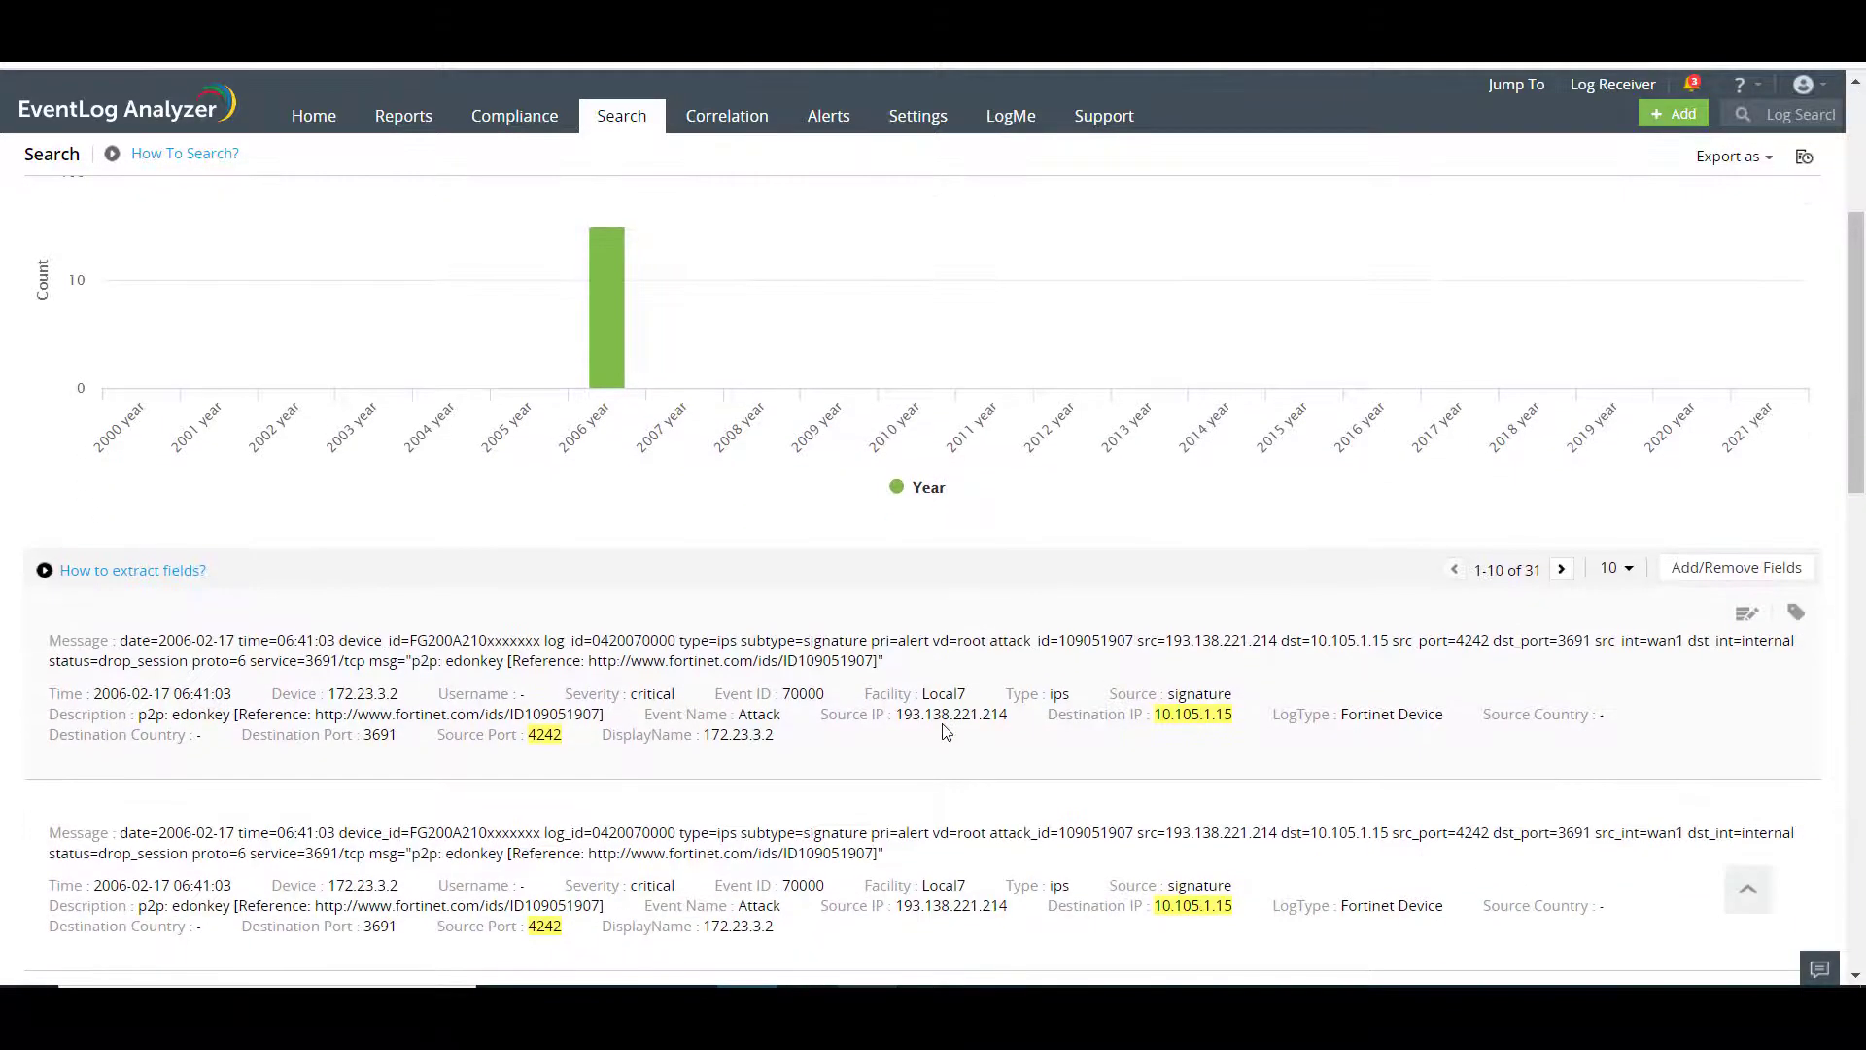
scroll(943, 729, "down", 1)
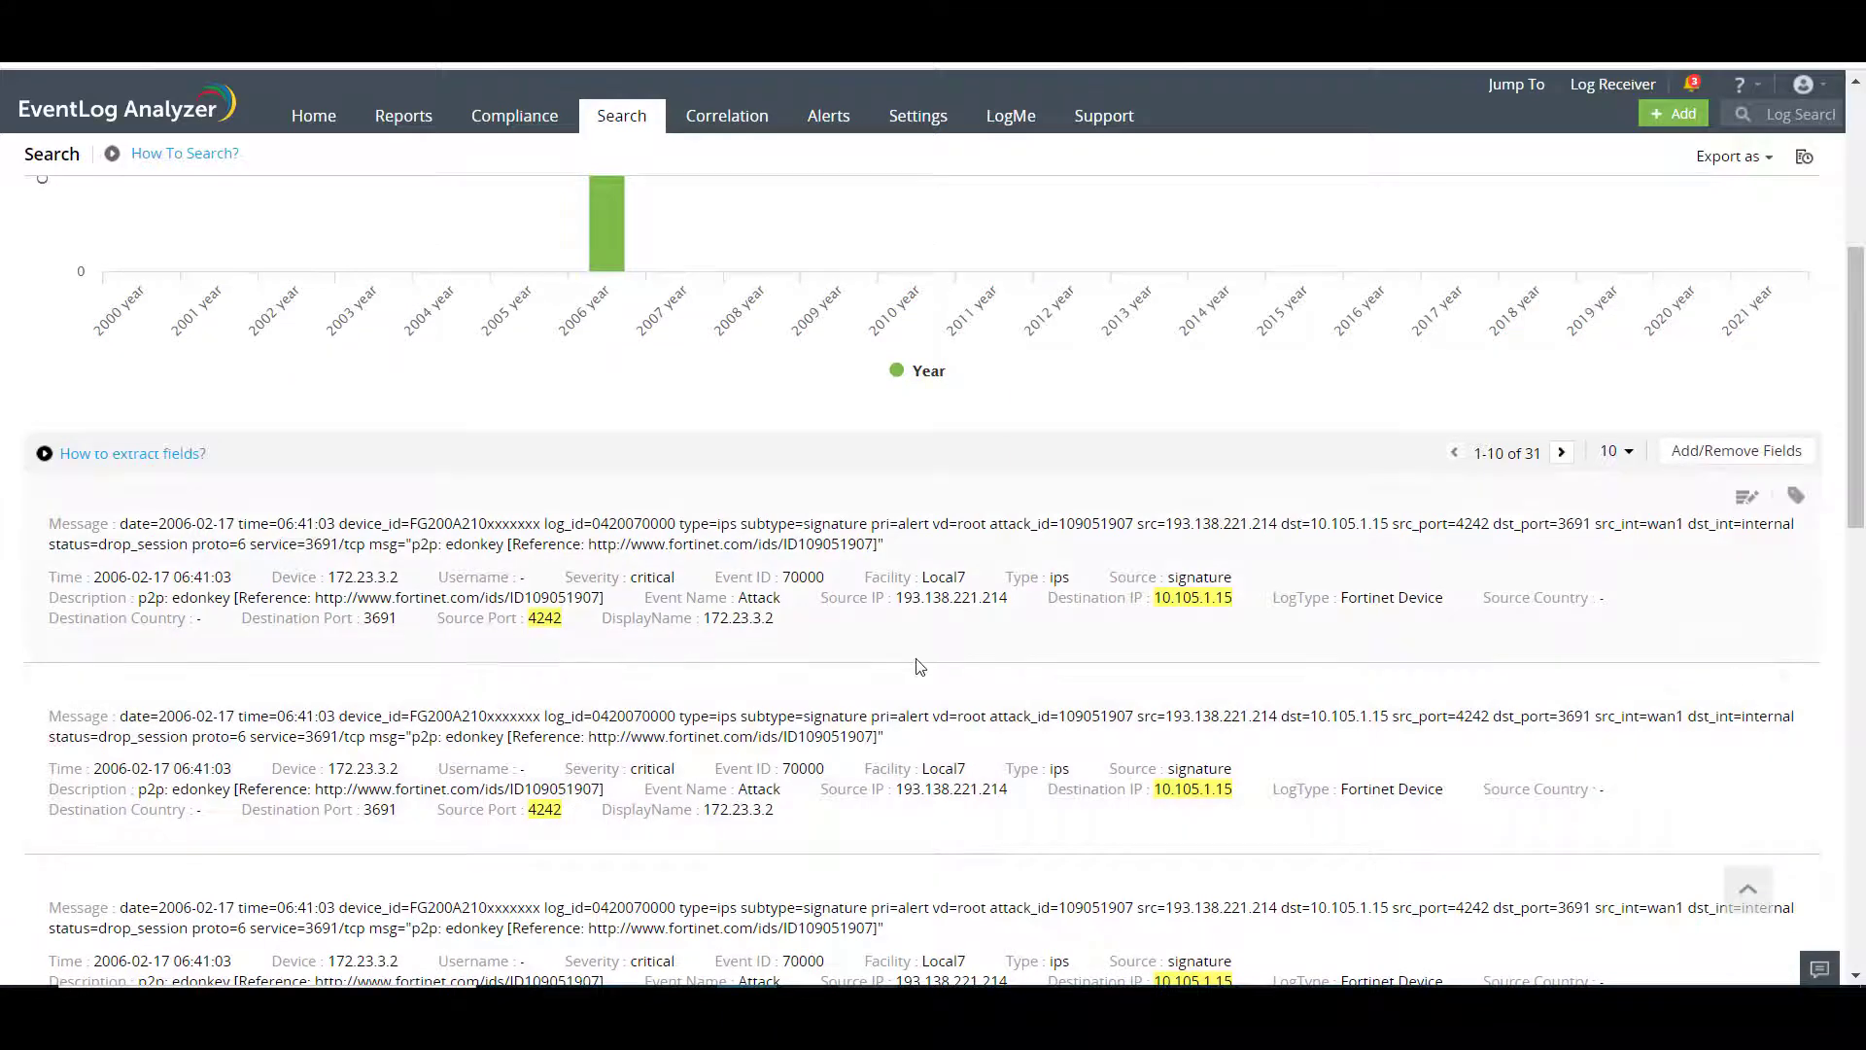
scroll(1211, 630, "down", 1)
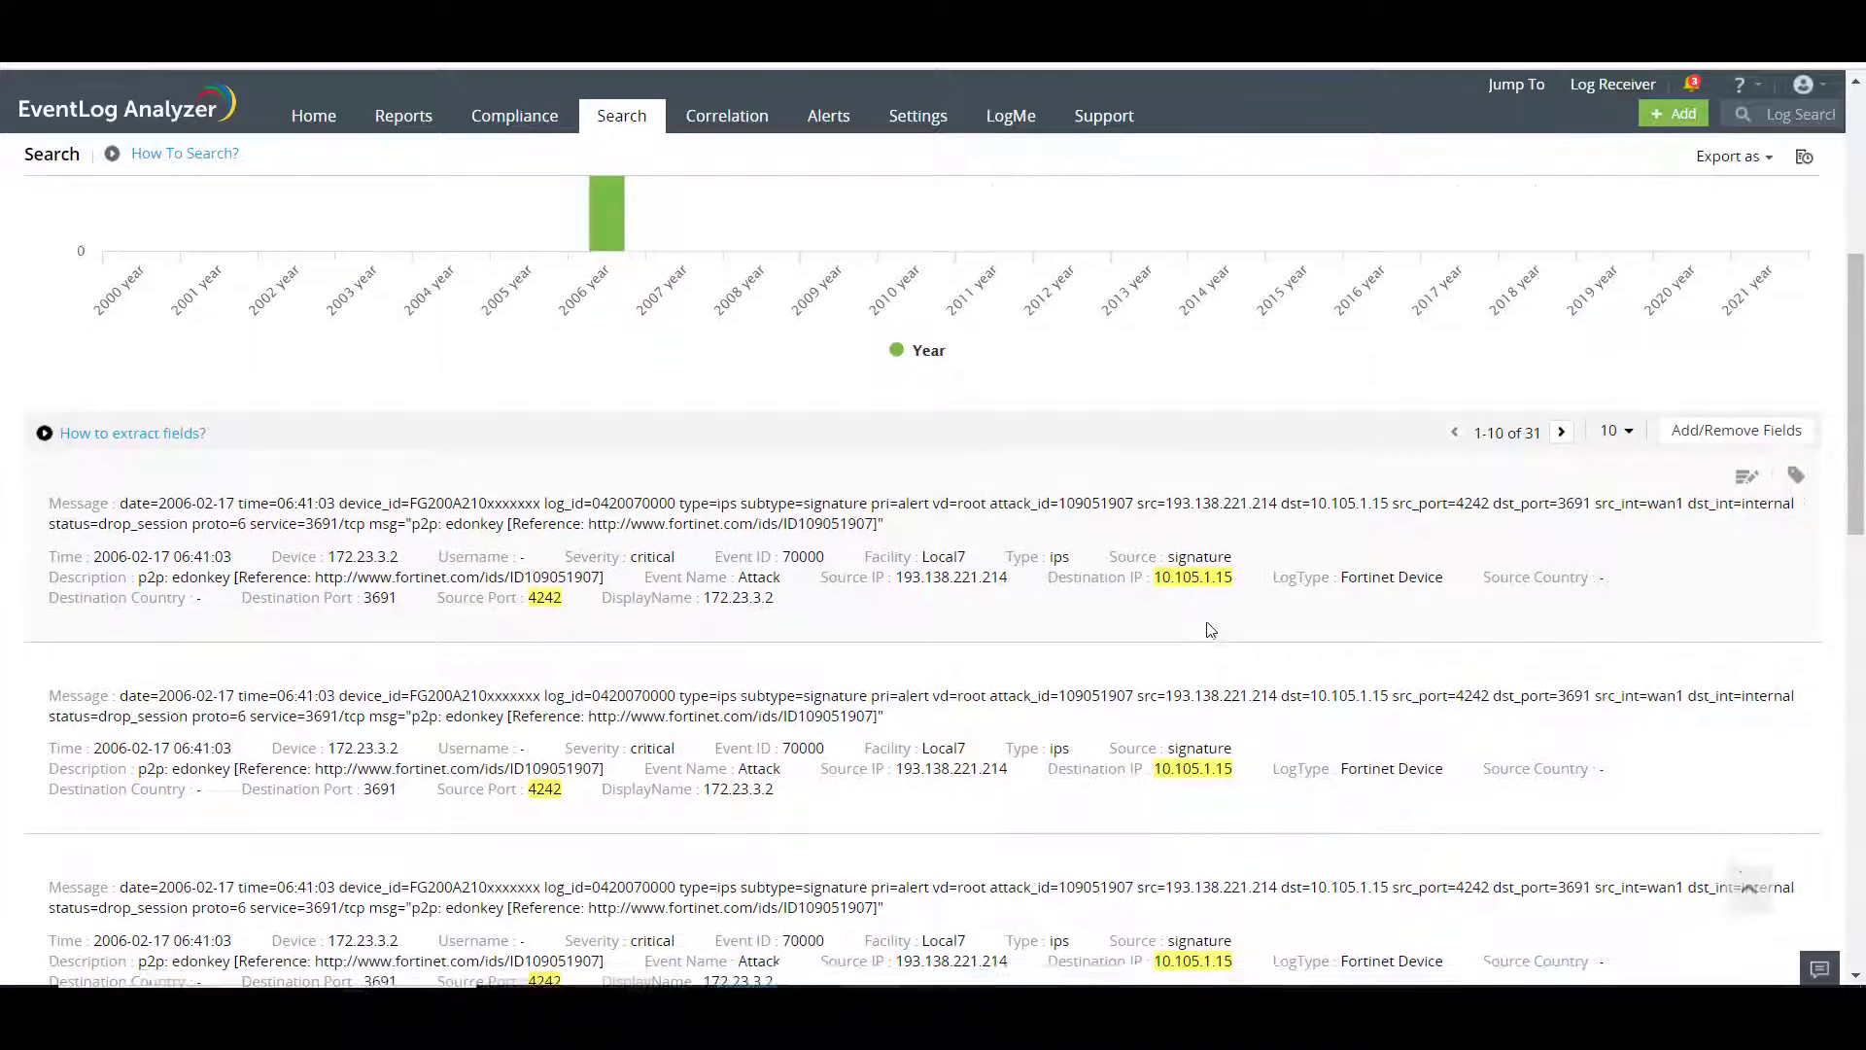
scroll(1210, 630, "down", 2)
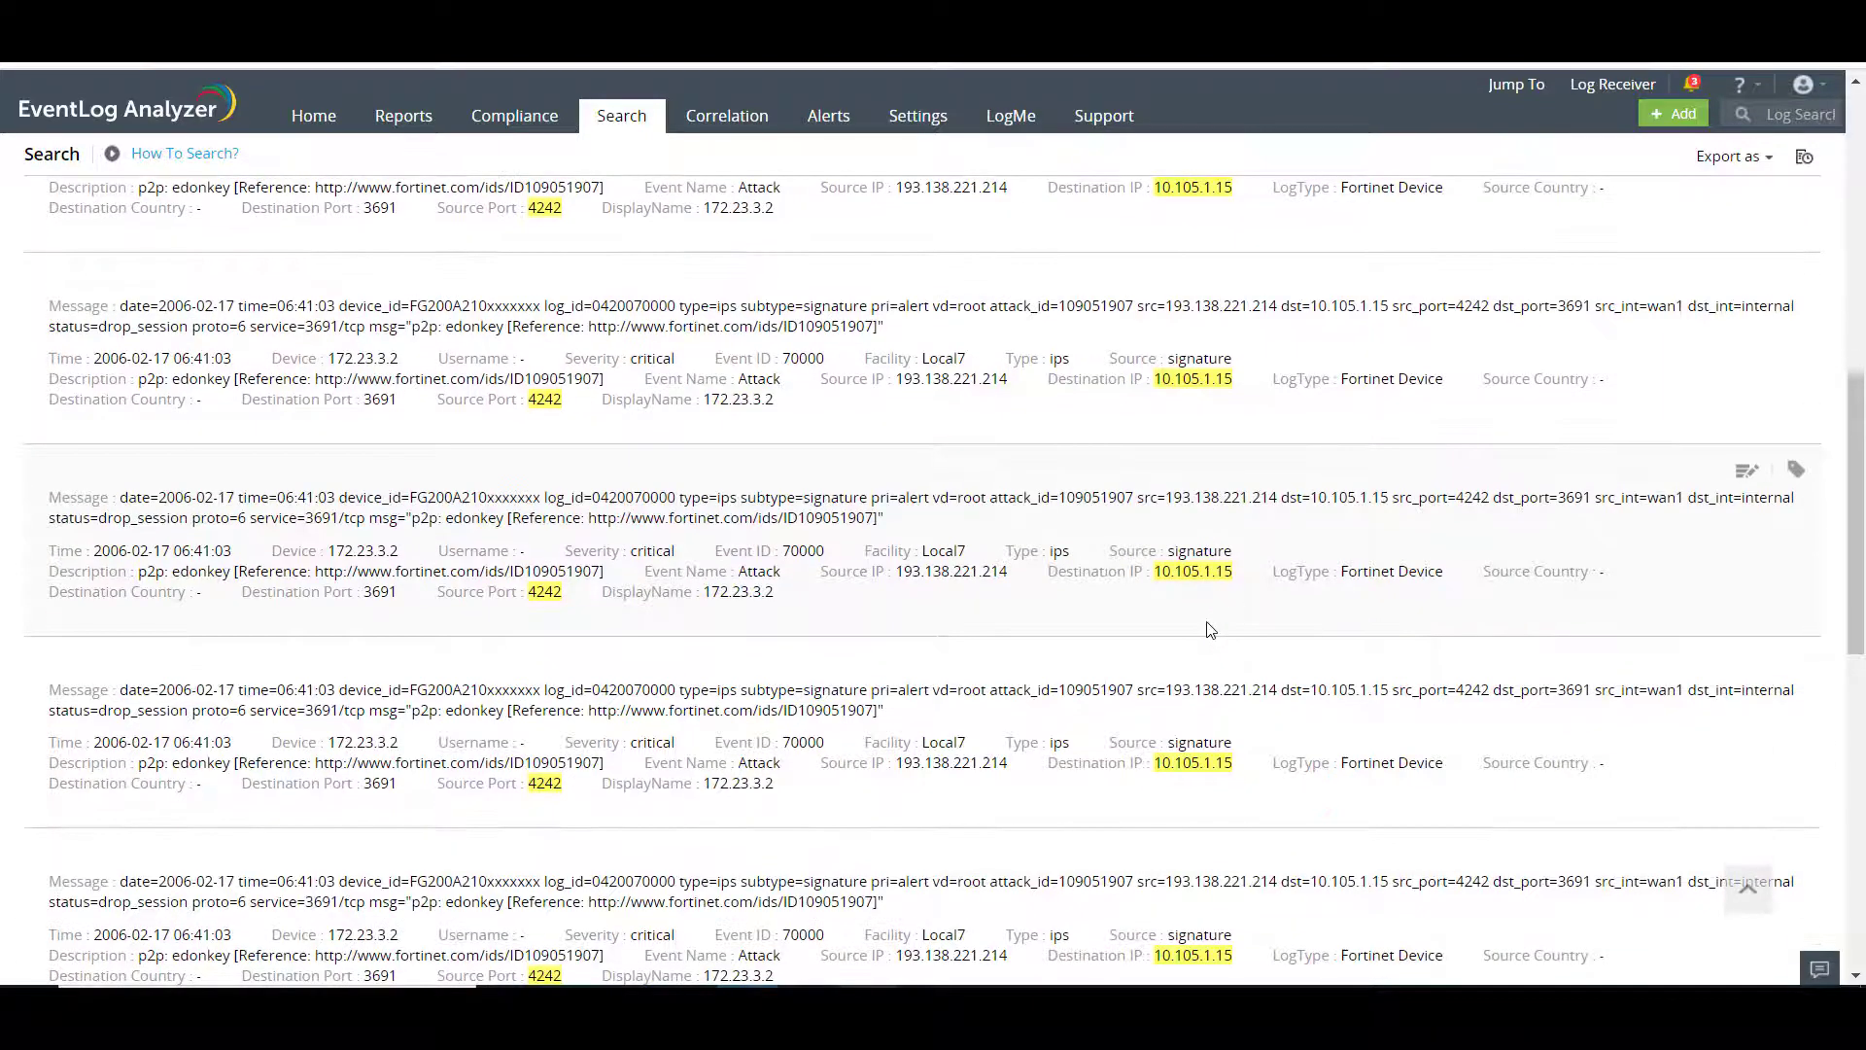
scroll(1210, 630, "down", 1)
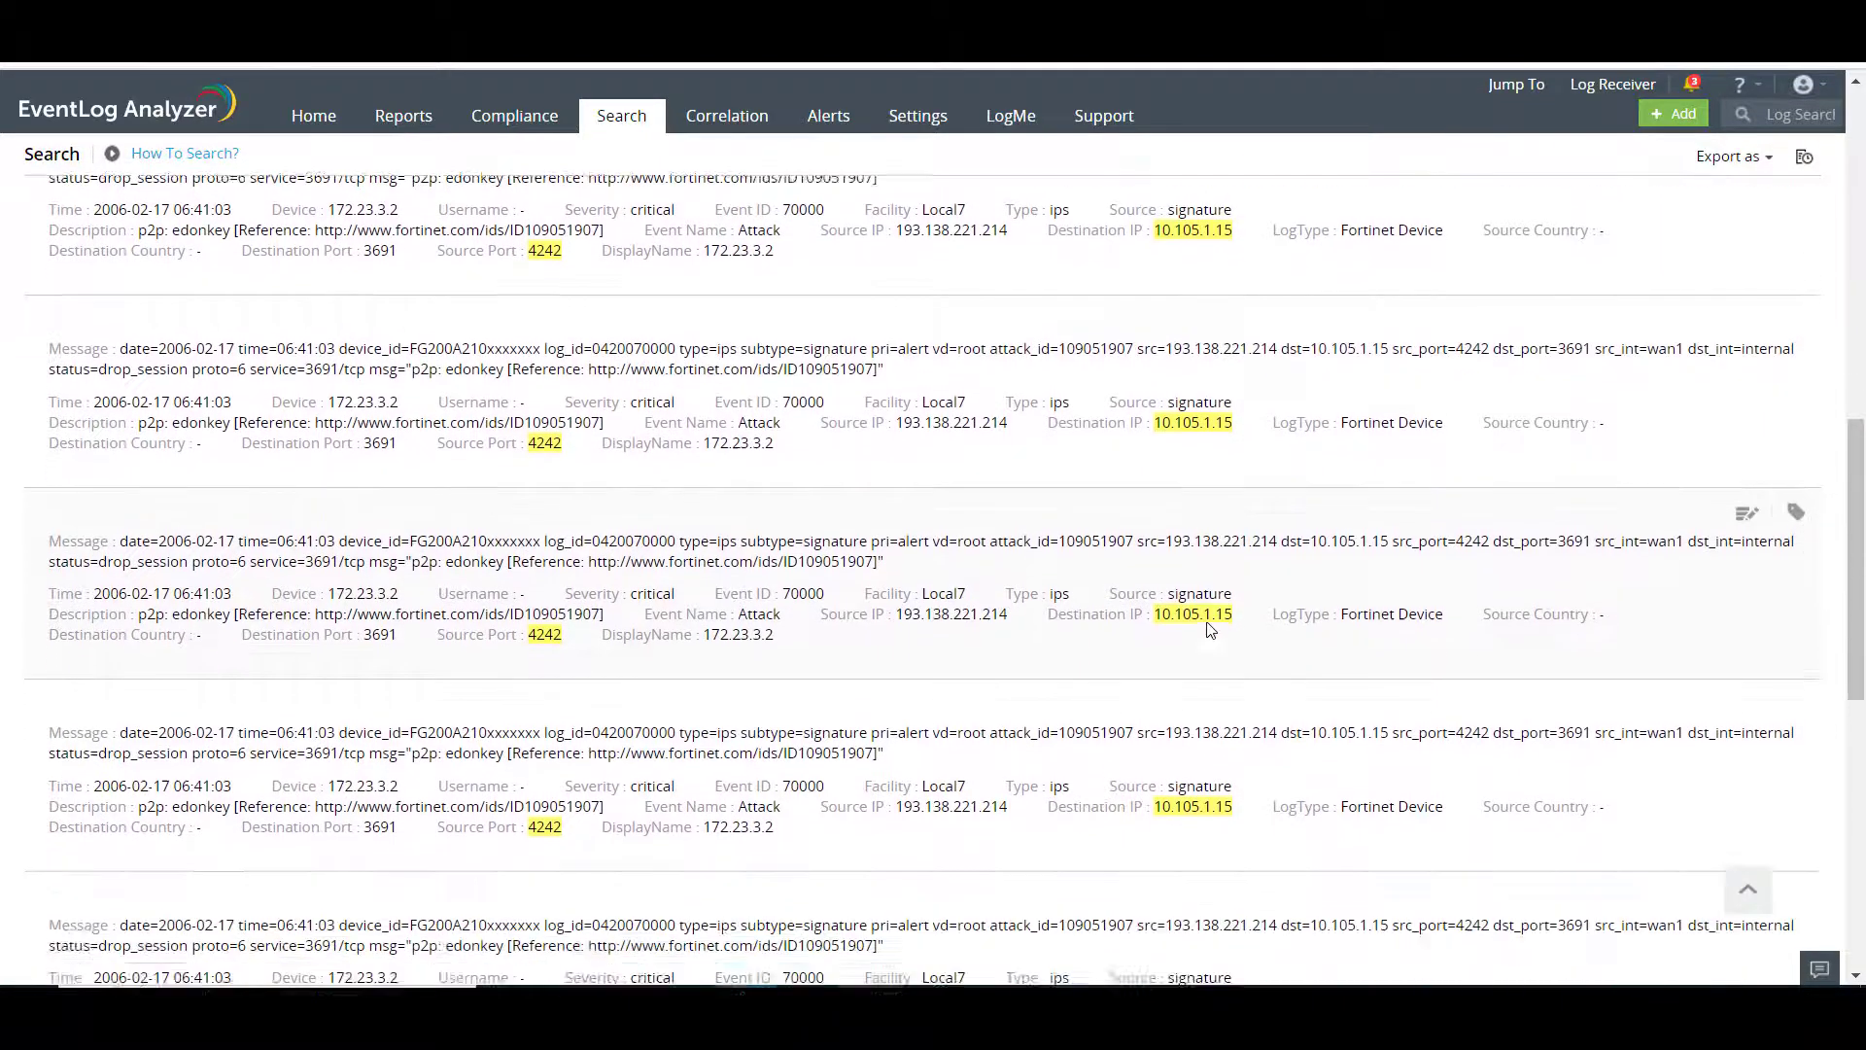
scroll(1210, 630, "down", 1)
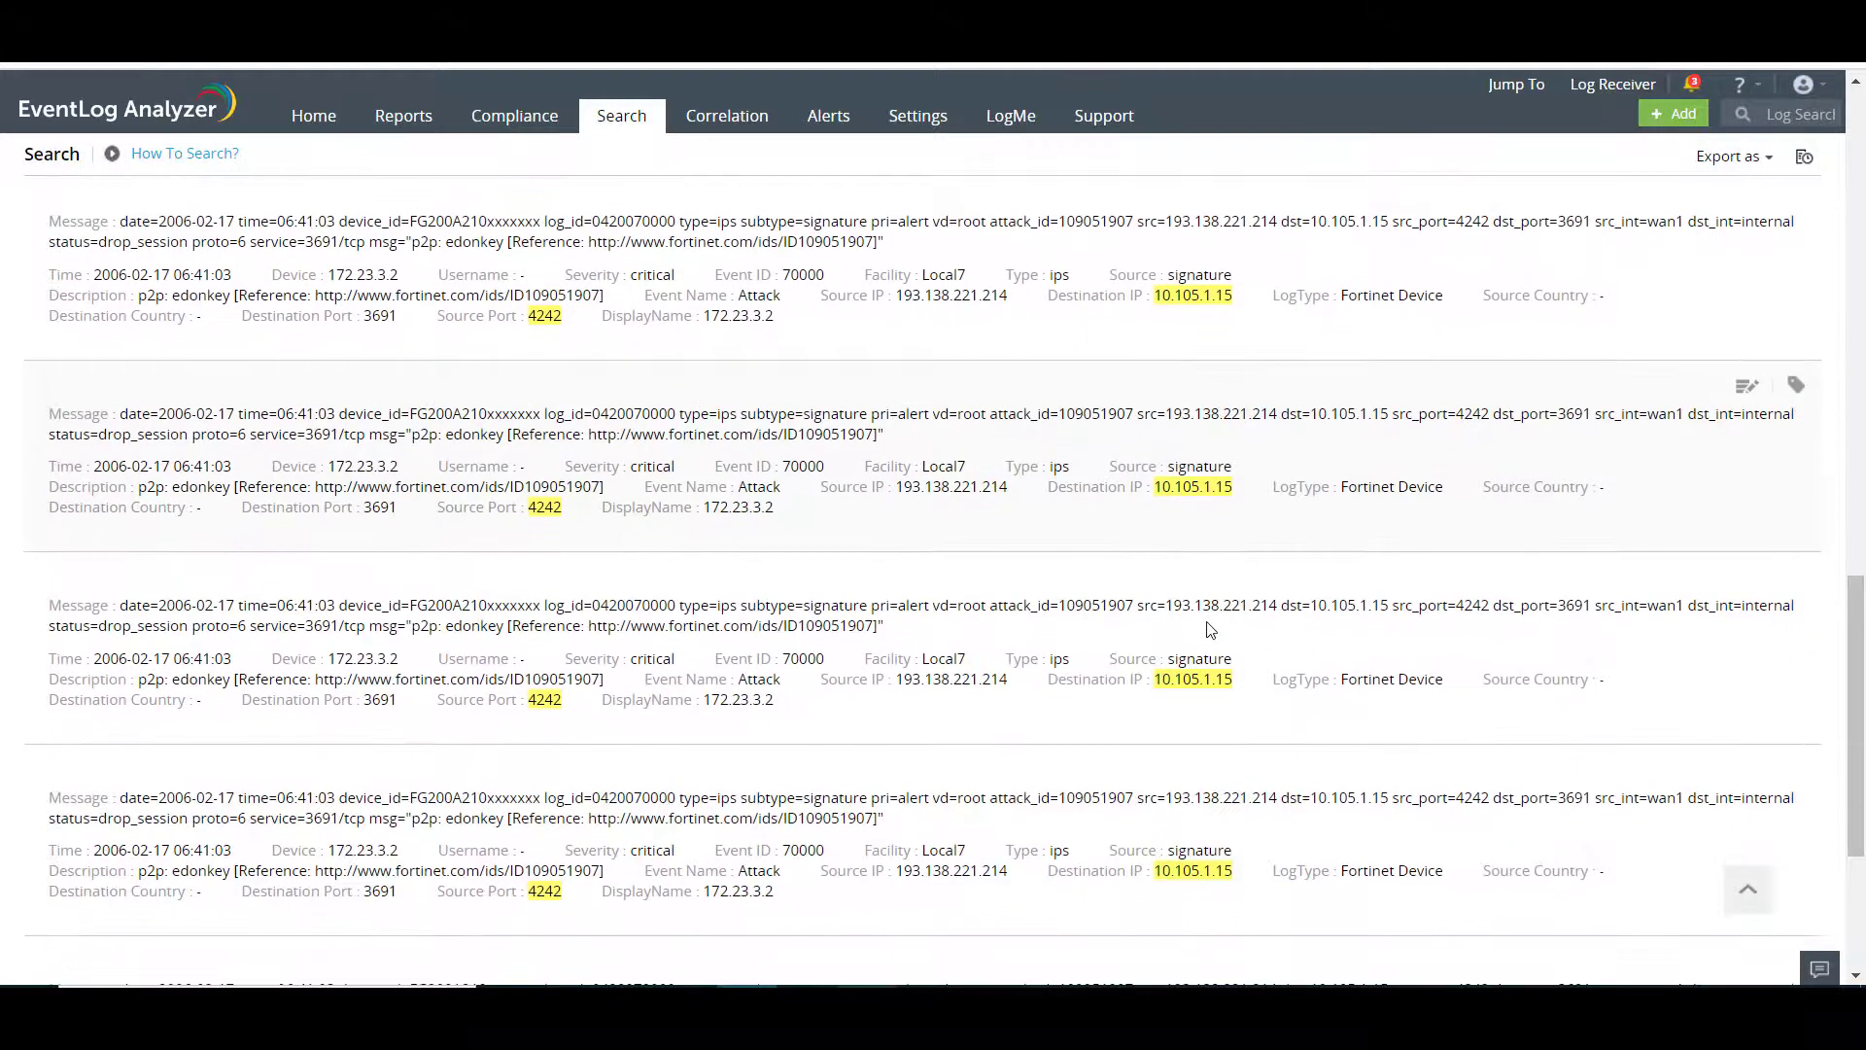
scroll(1211, 630, "down", 1)
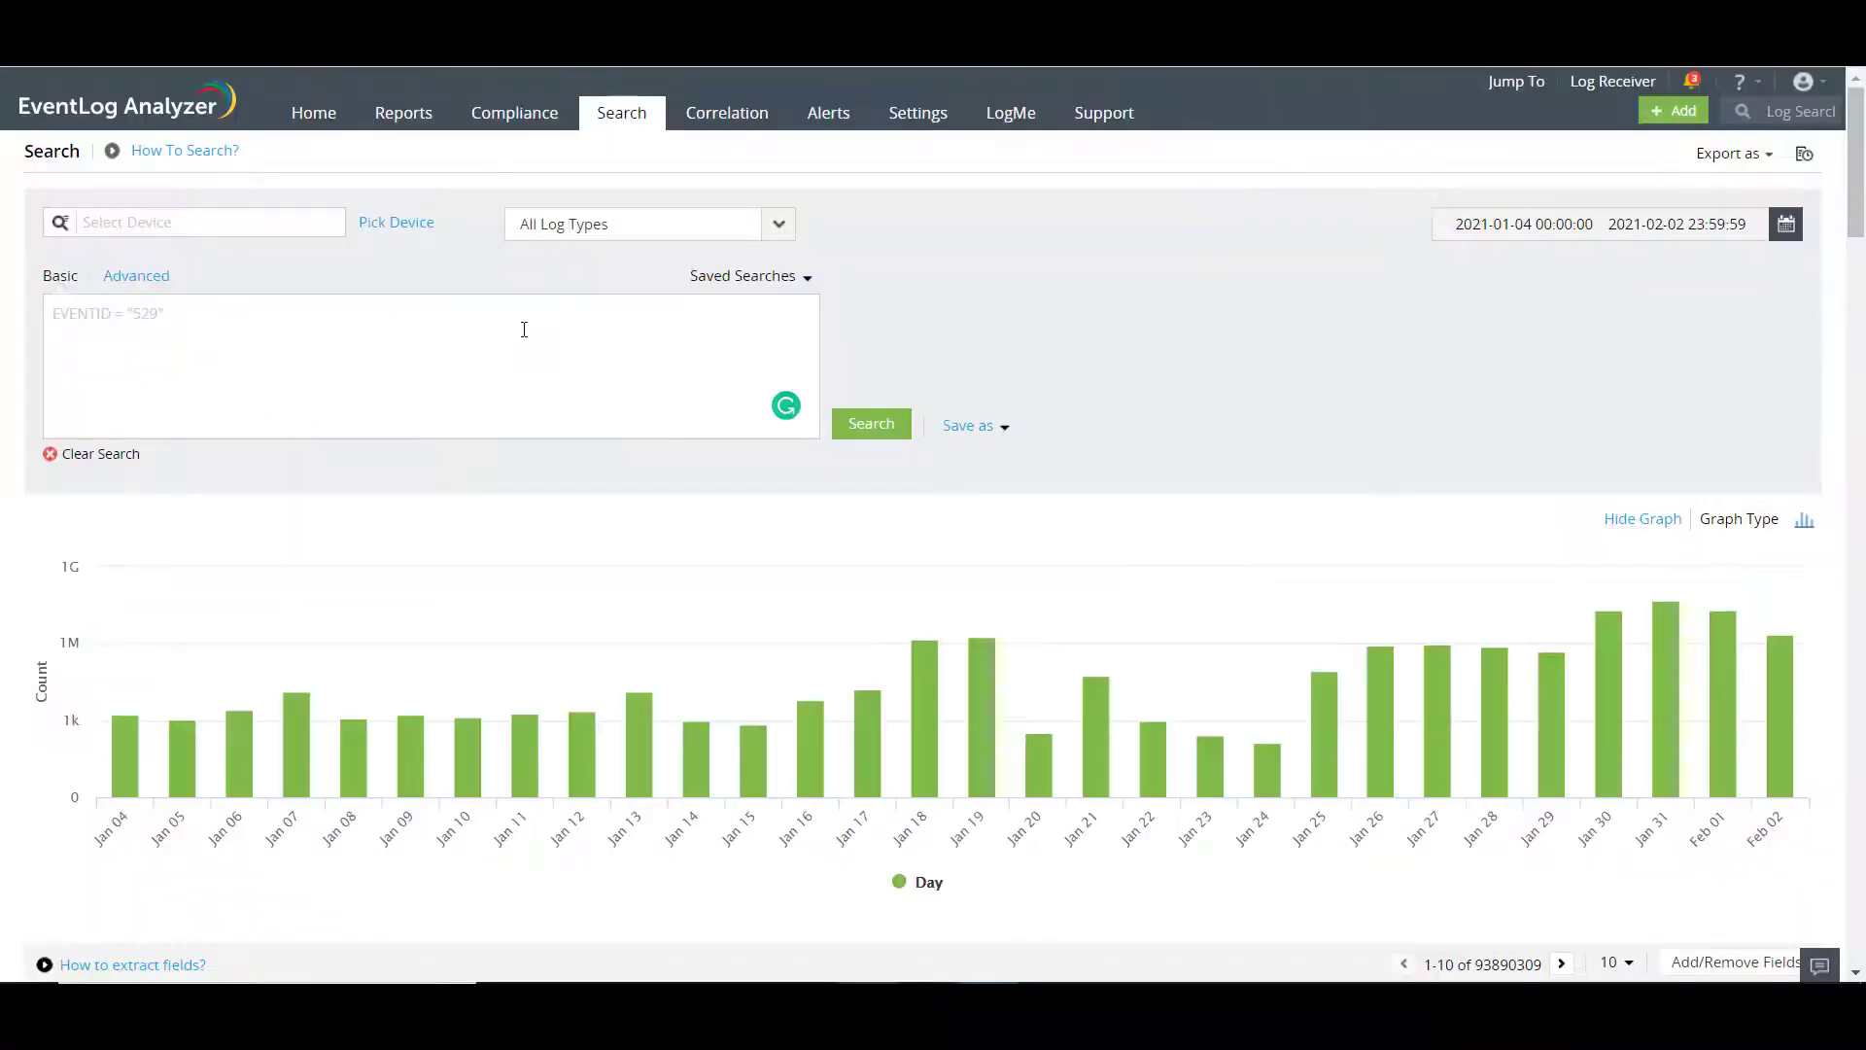
Step: Search for logs where IENAME != "Traffic Allowed" and review the returned entries
left_click(524, 330)
type("IENAME != \"Traffic Allowed\"")
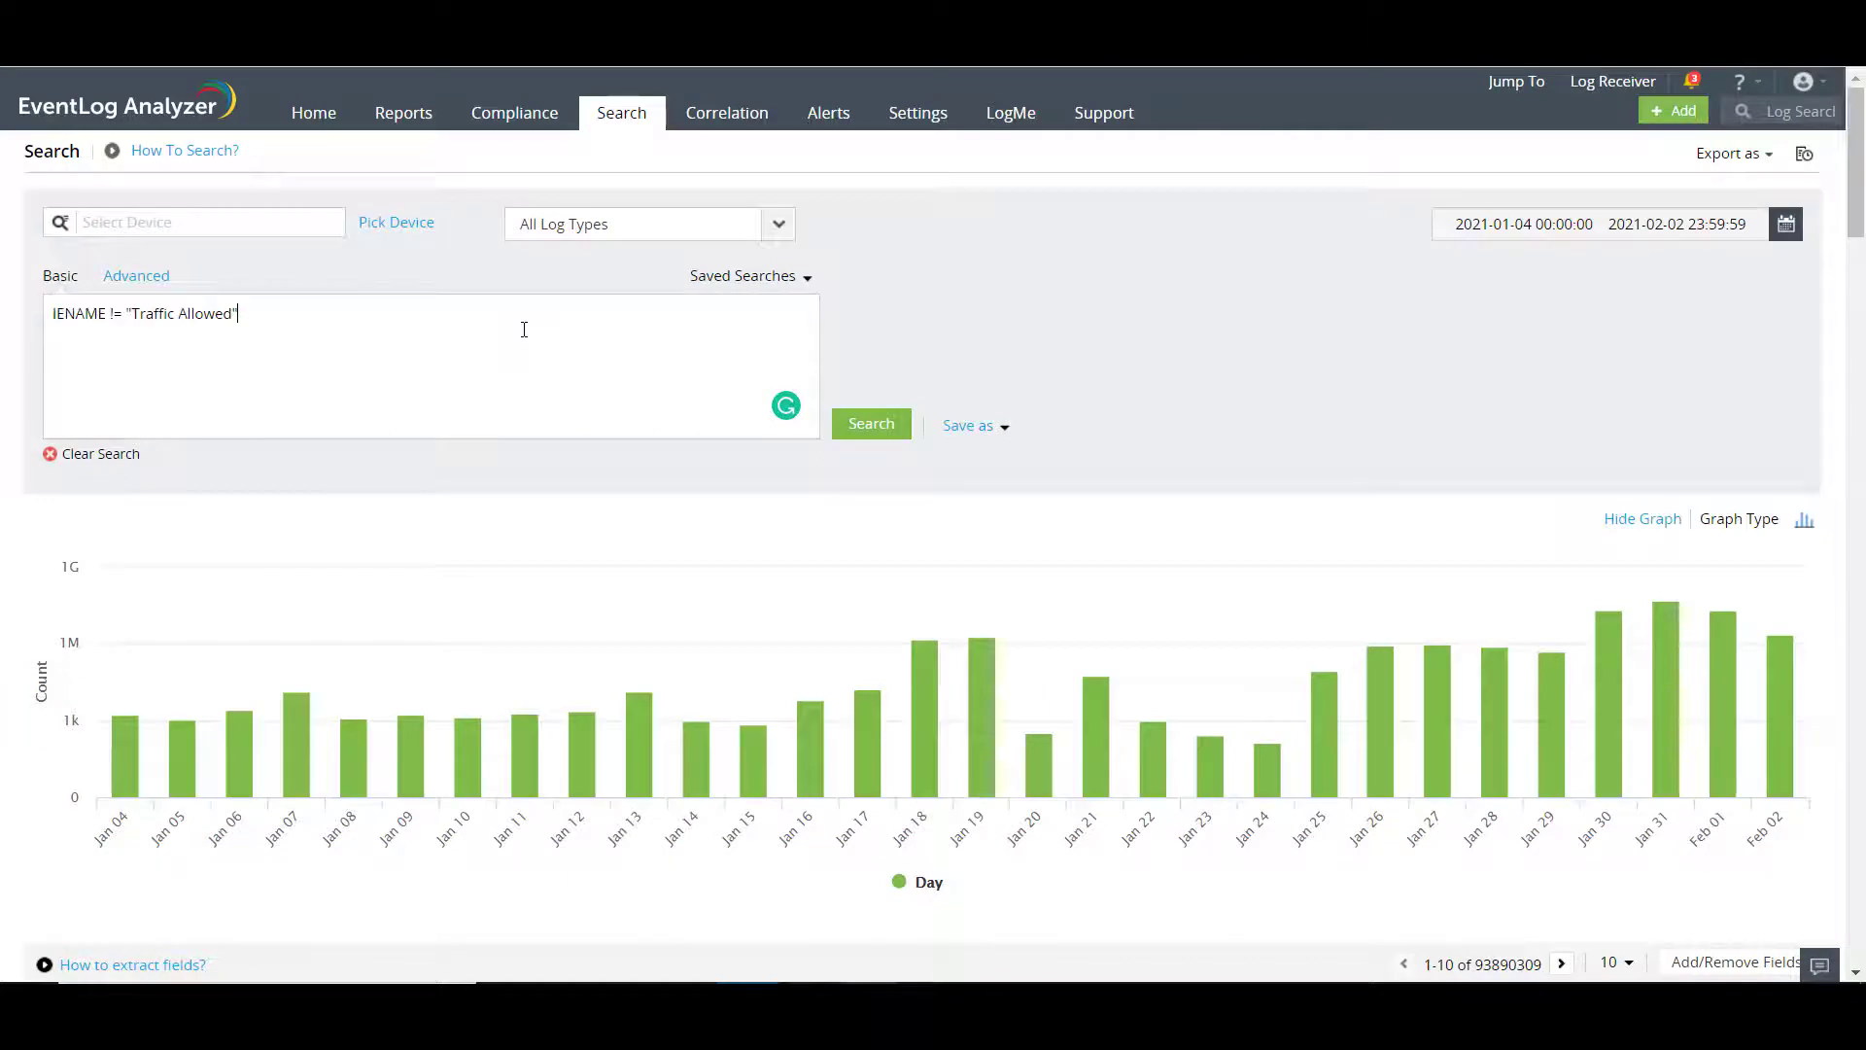
left_click(872, 425)
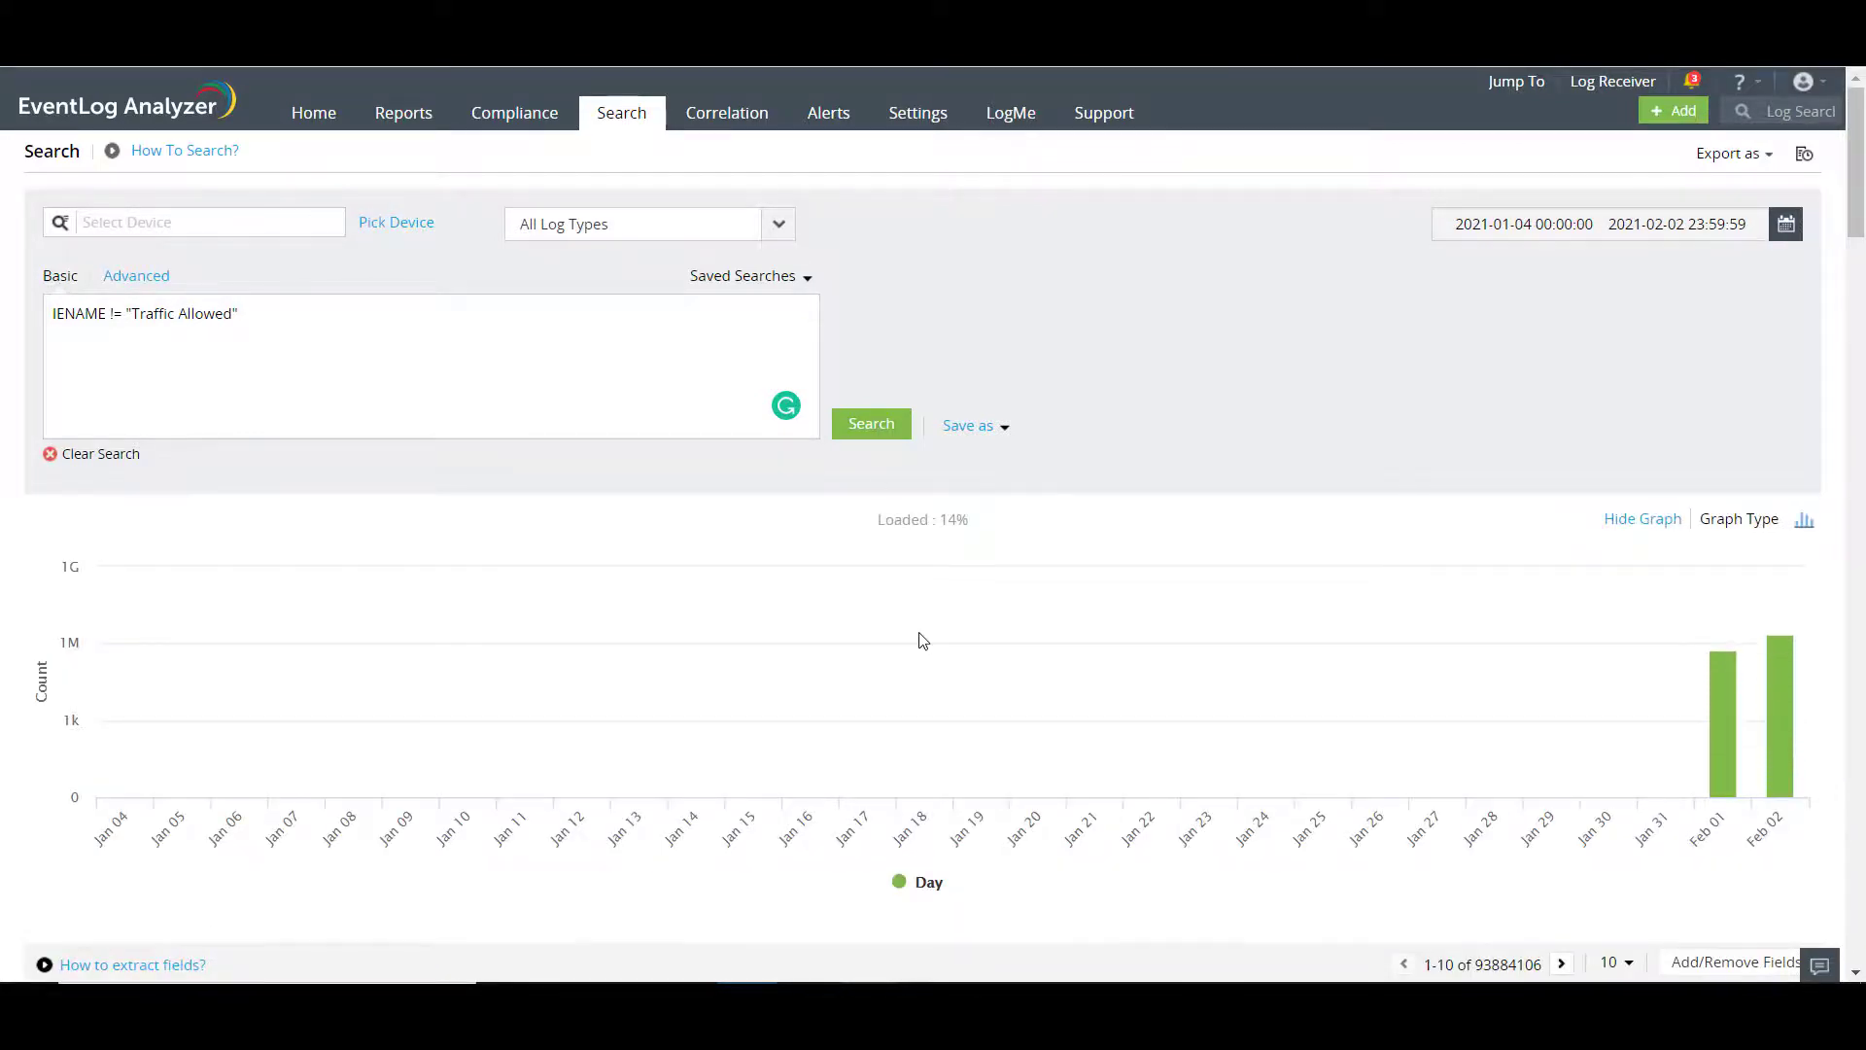
scroll(922, 637, "down", 4)
scroll(921, 638, "down", 2)
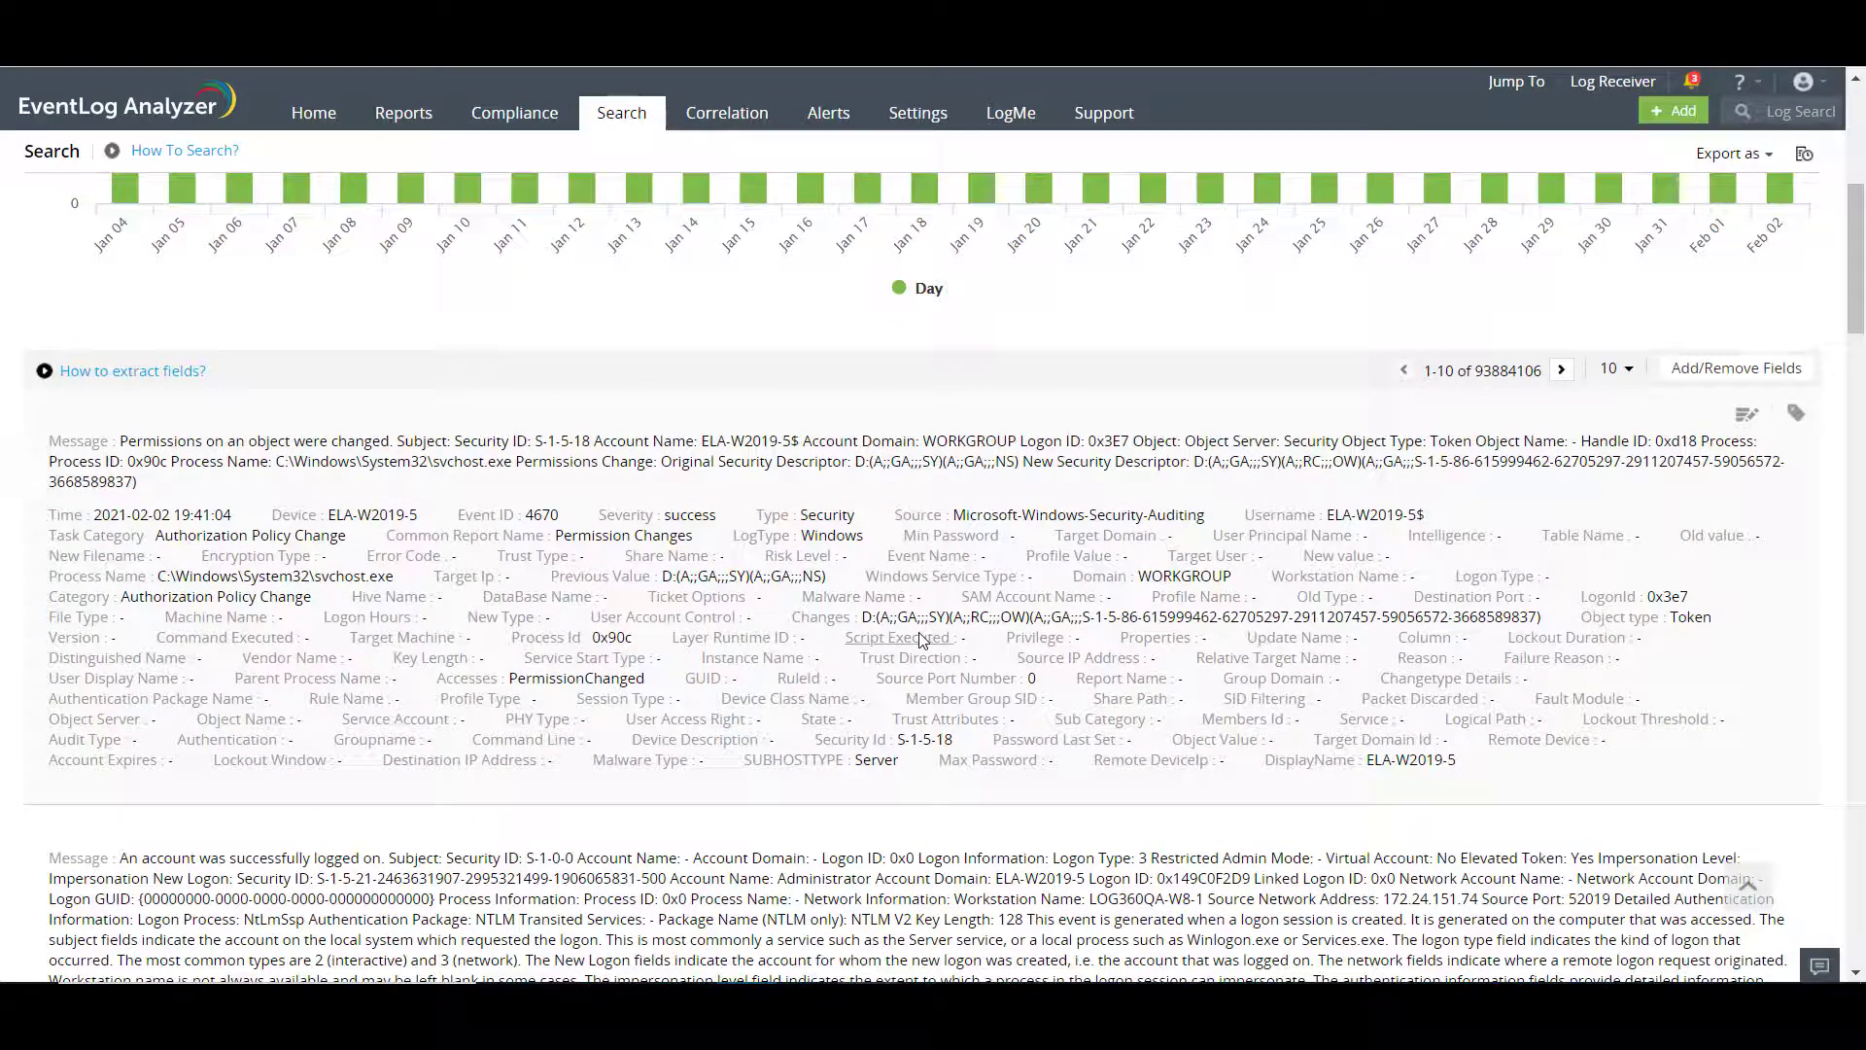
scroll(922, 637, "down", 7)
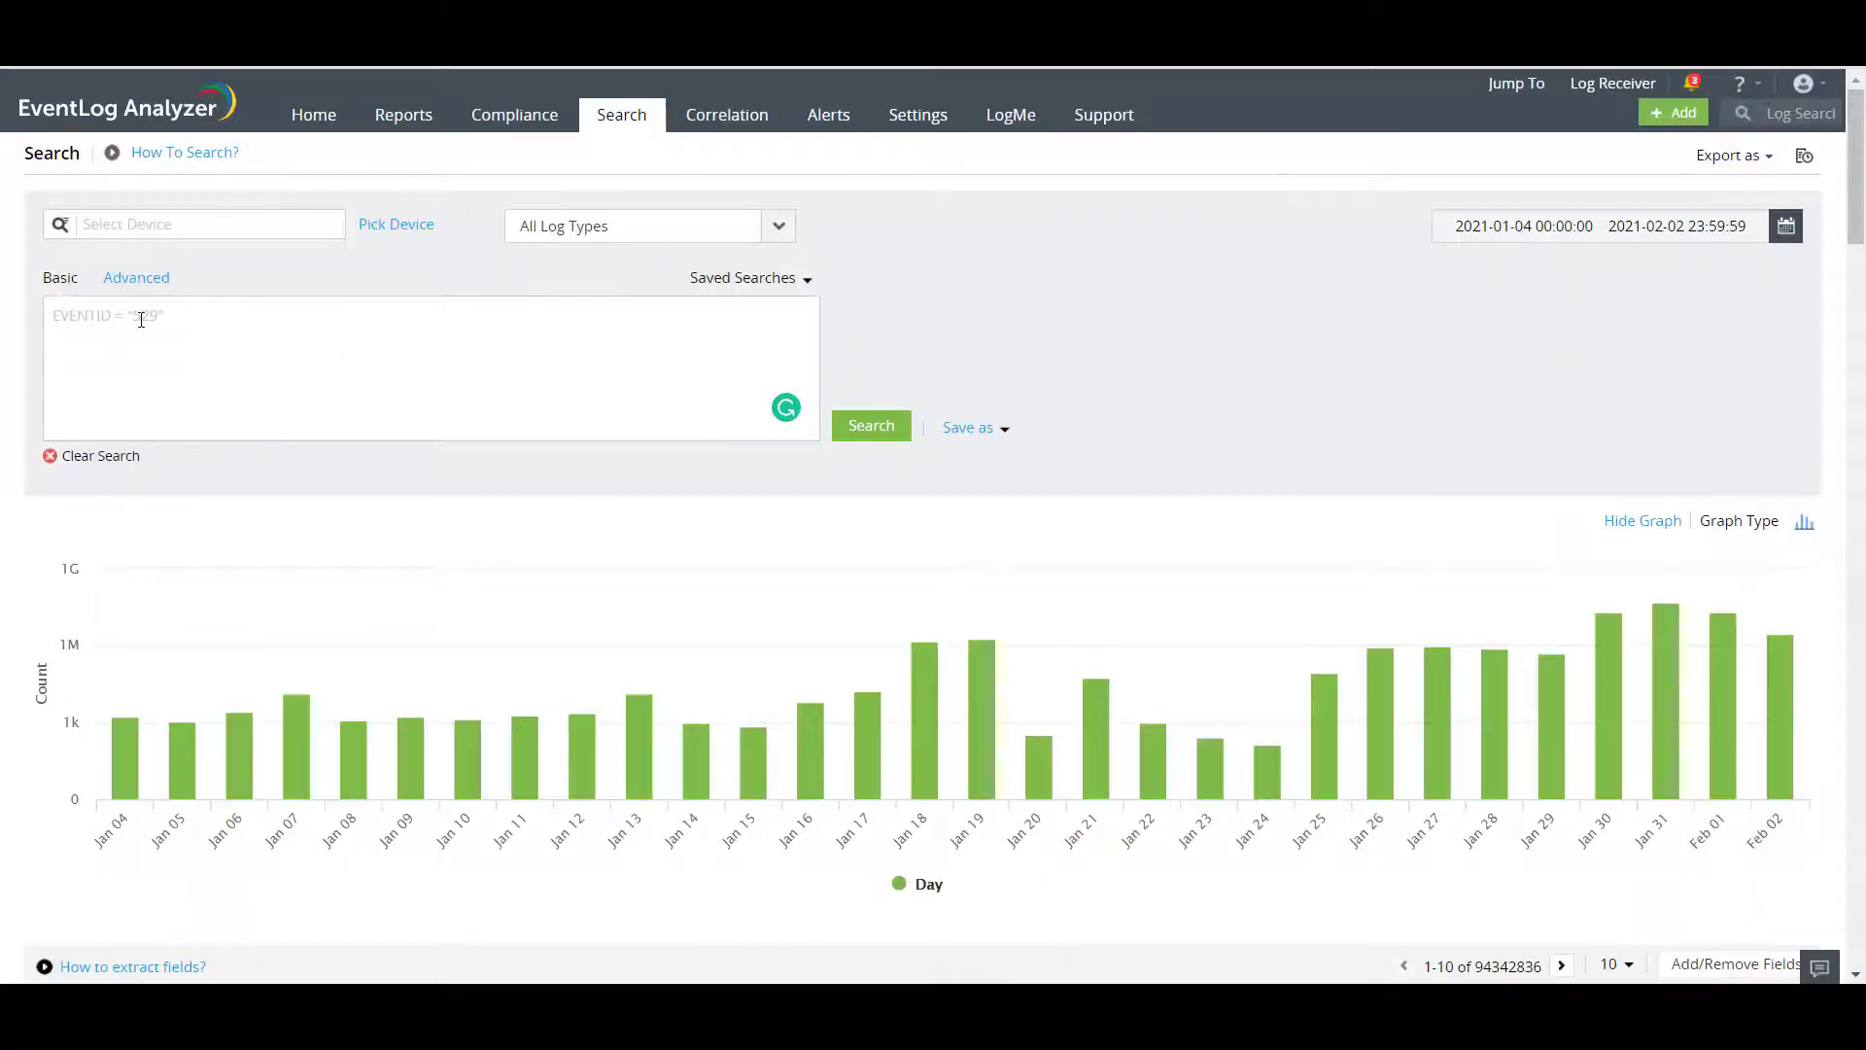
Step: Search the logs for the phrase "web request blocked" and locate it in the first result's message
left_click(141, 320)
type("\"web request blocked\"")
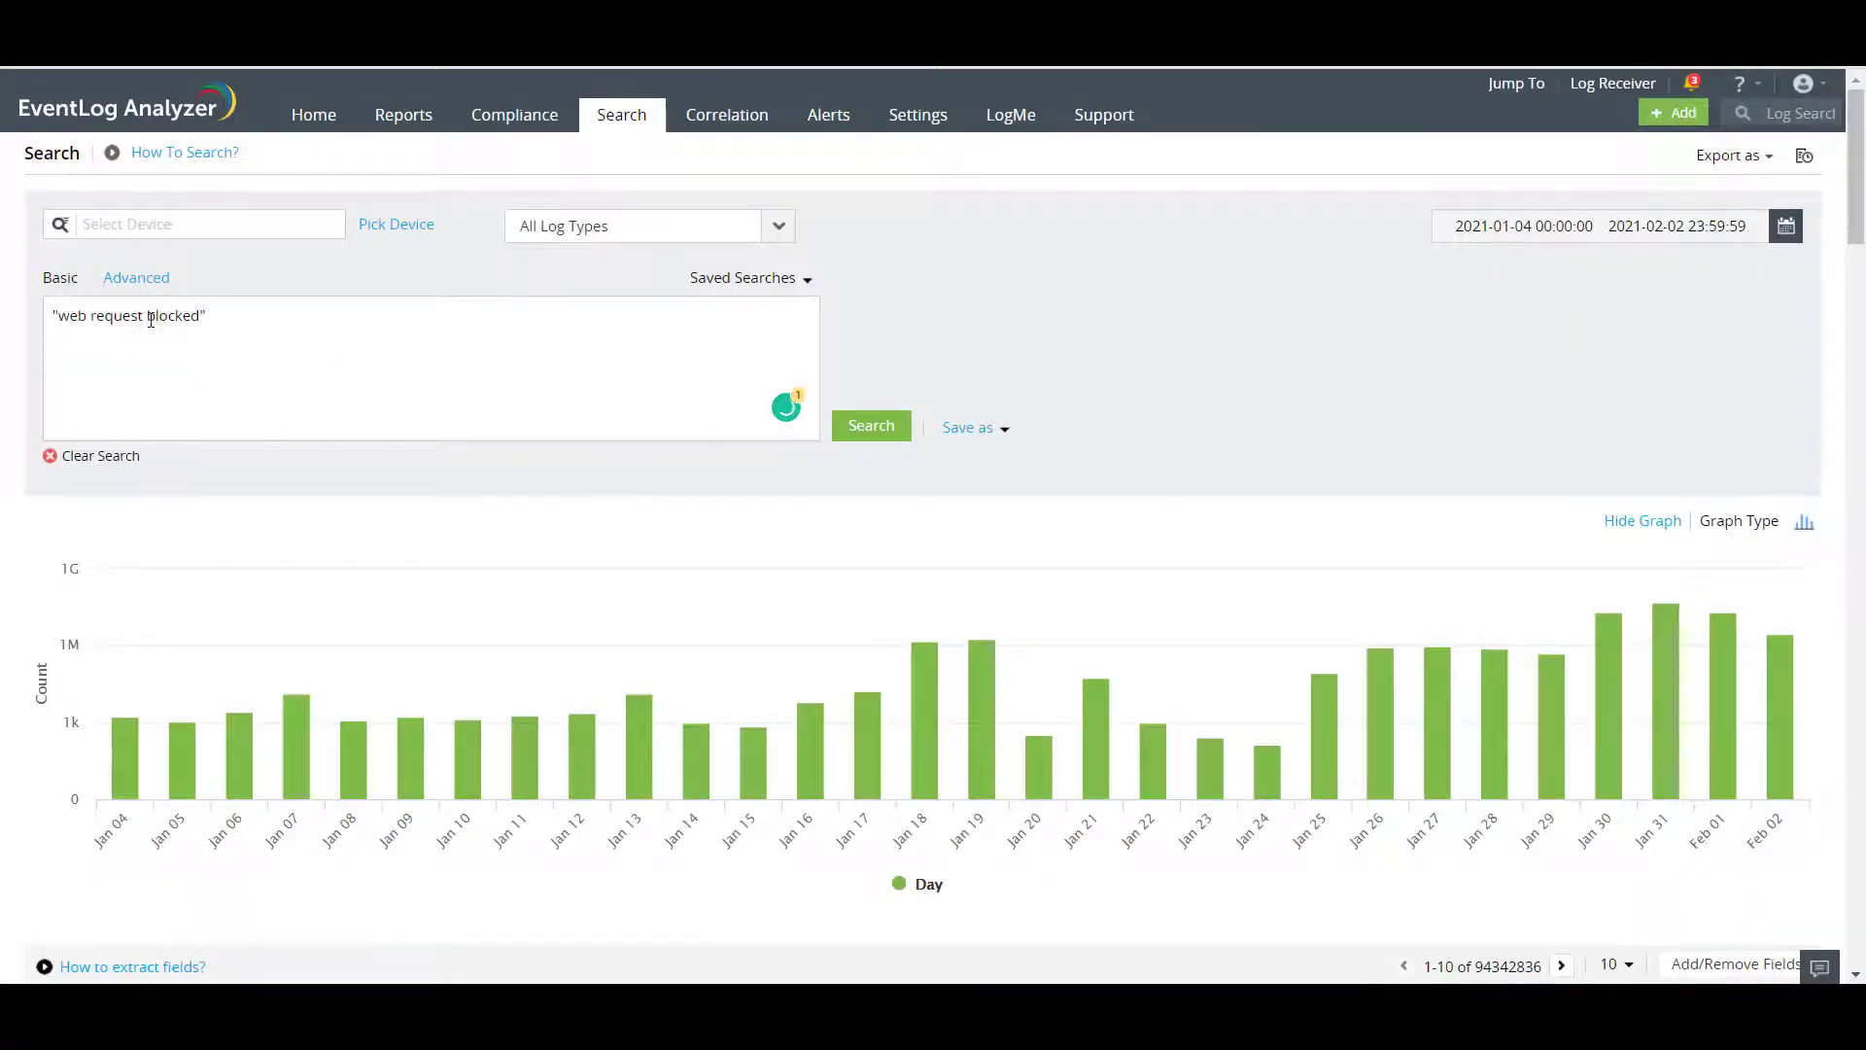
left_click(856, 444)
scroll(861, 548, "down", 3)
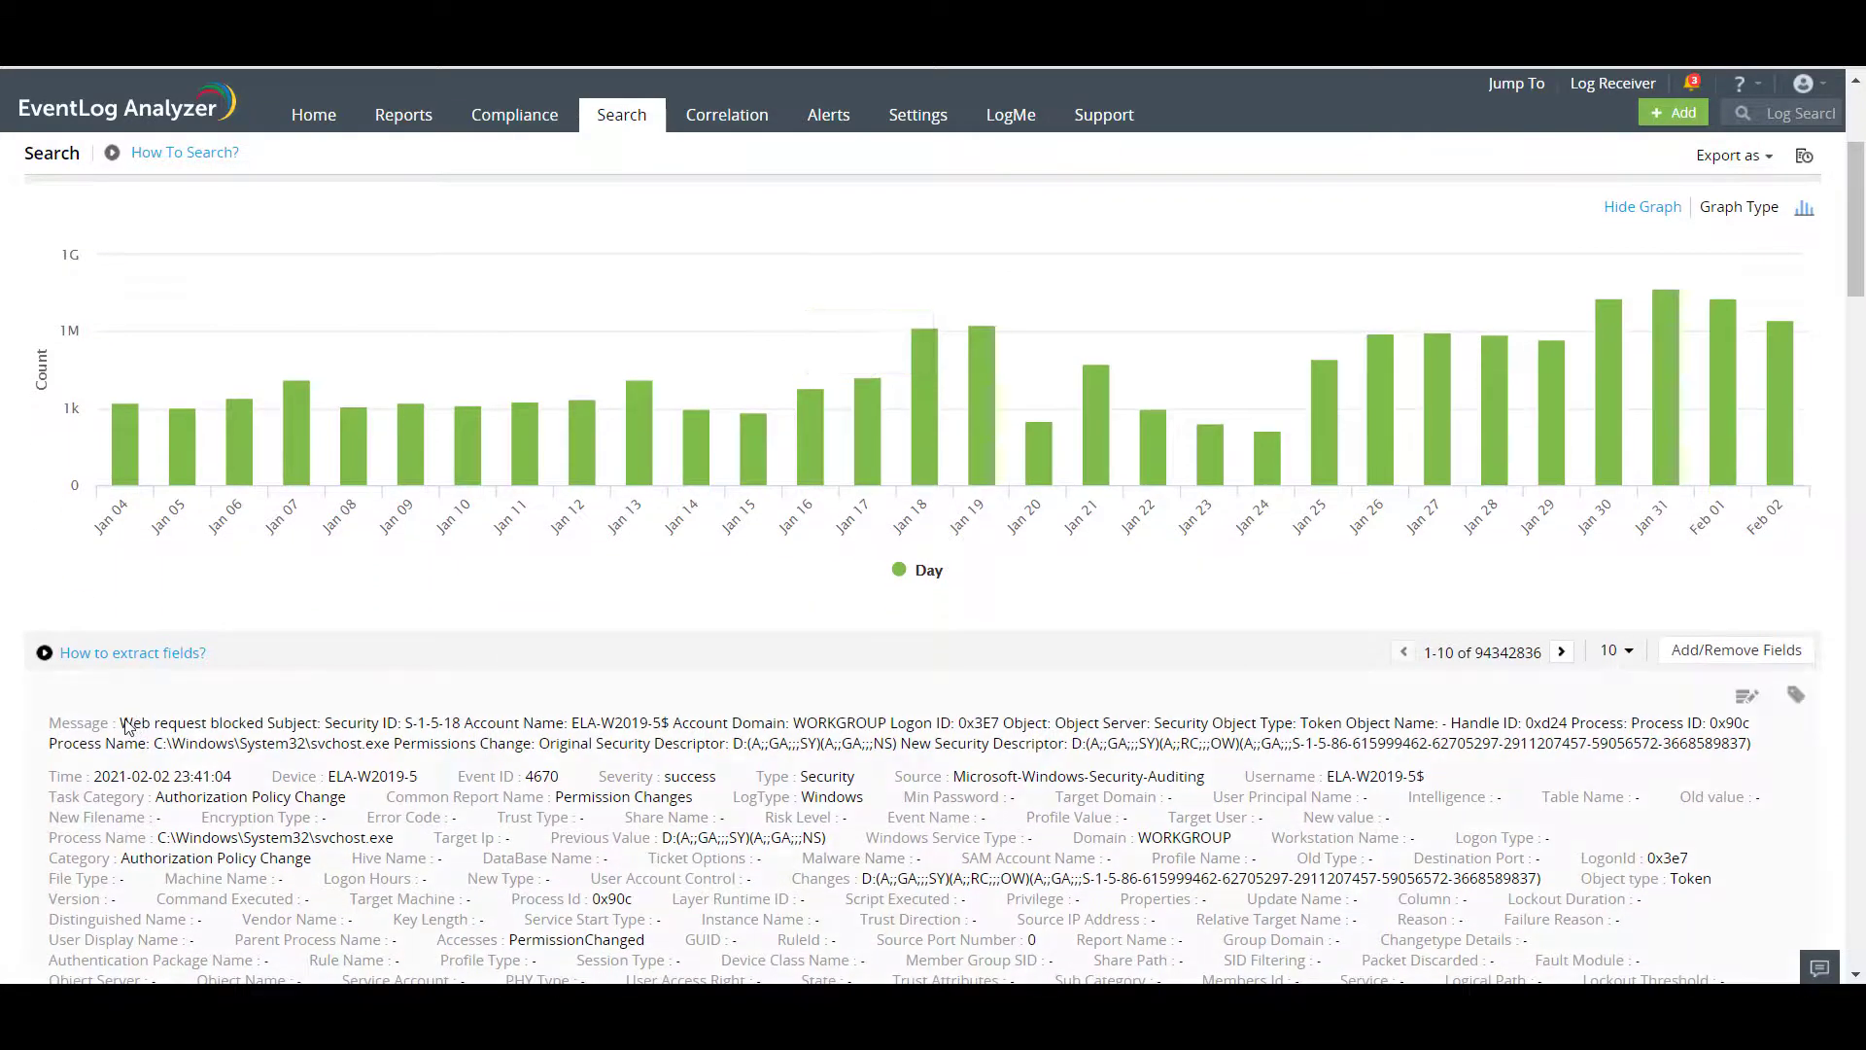
left_click_drag(122, 727, 276, 727)
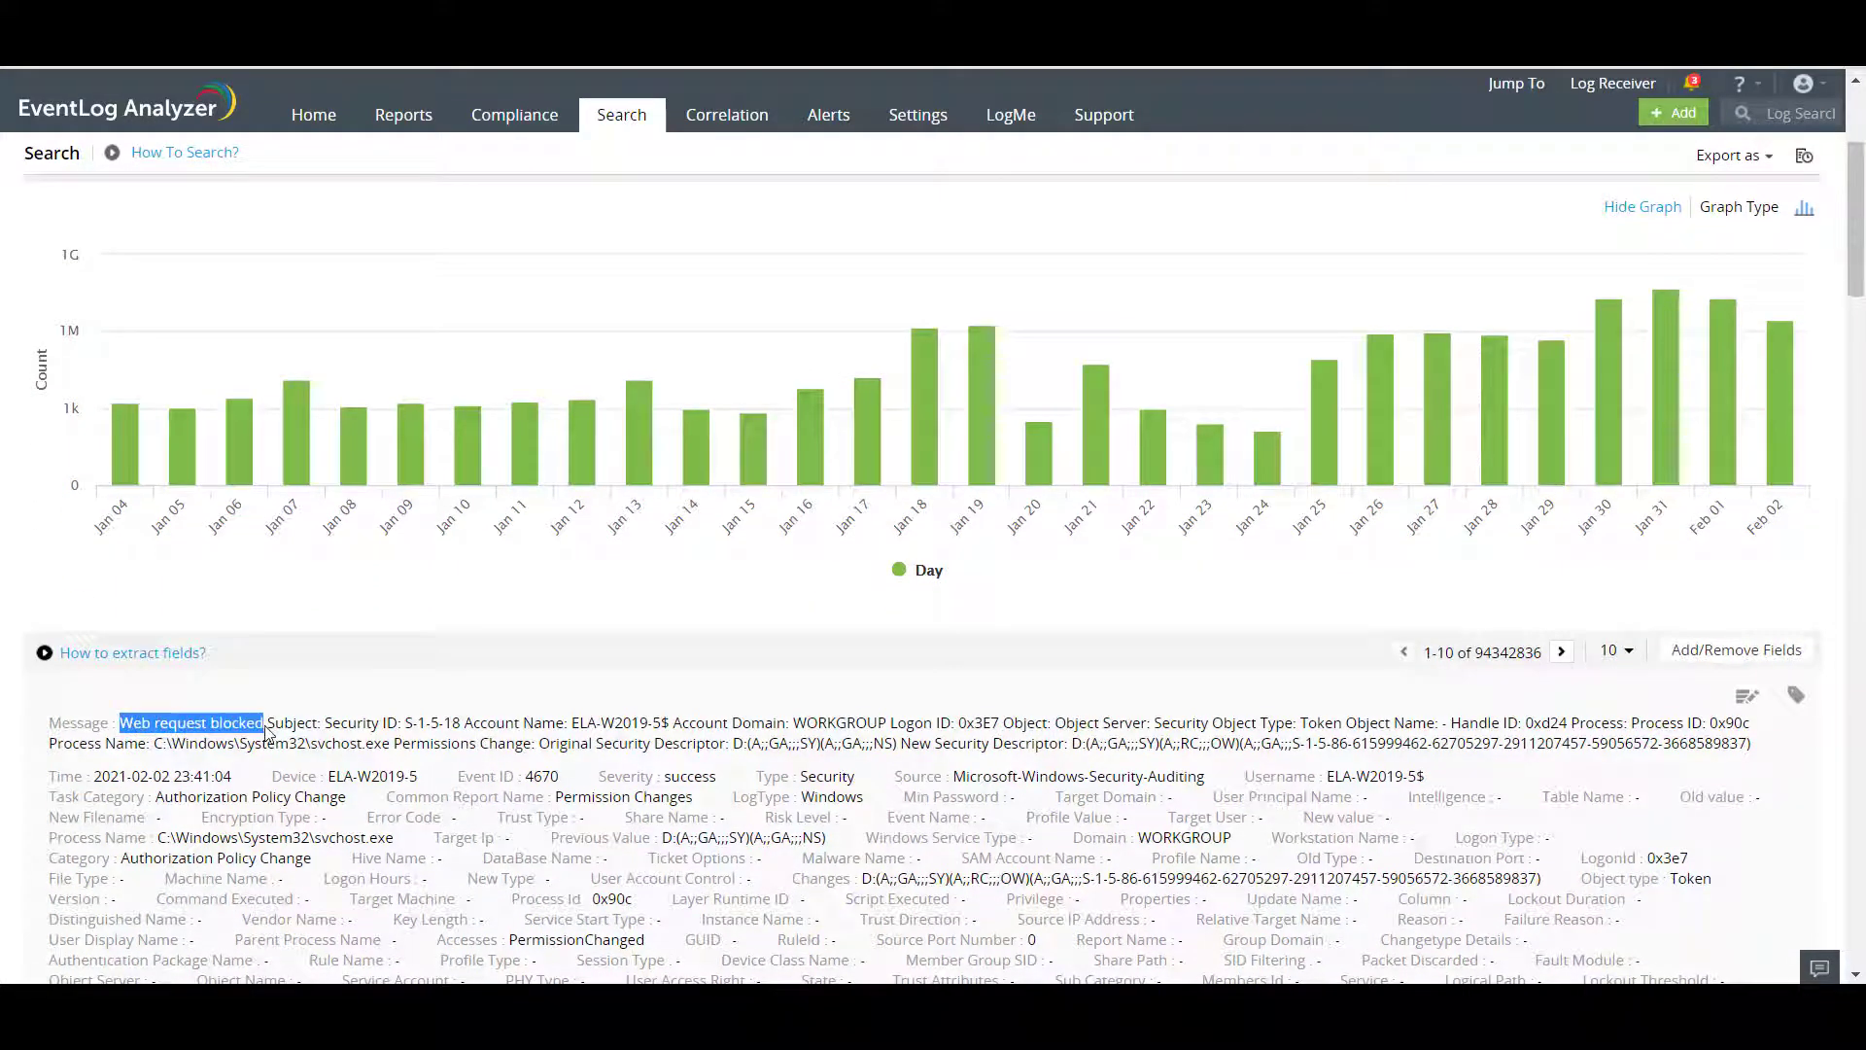
left_click(474, 696)
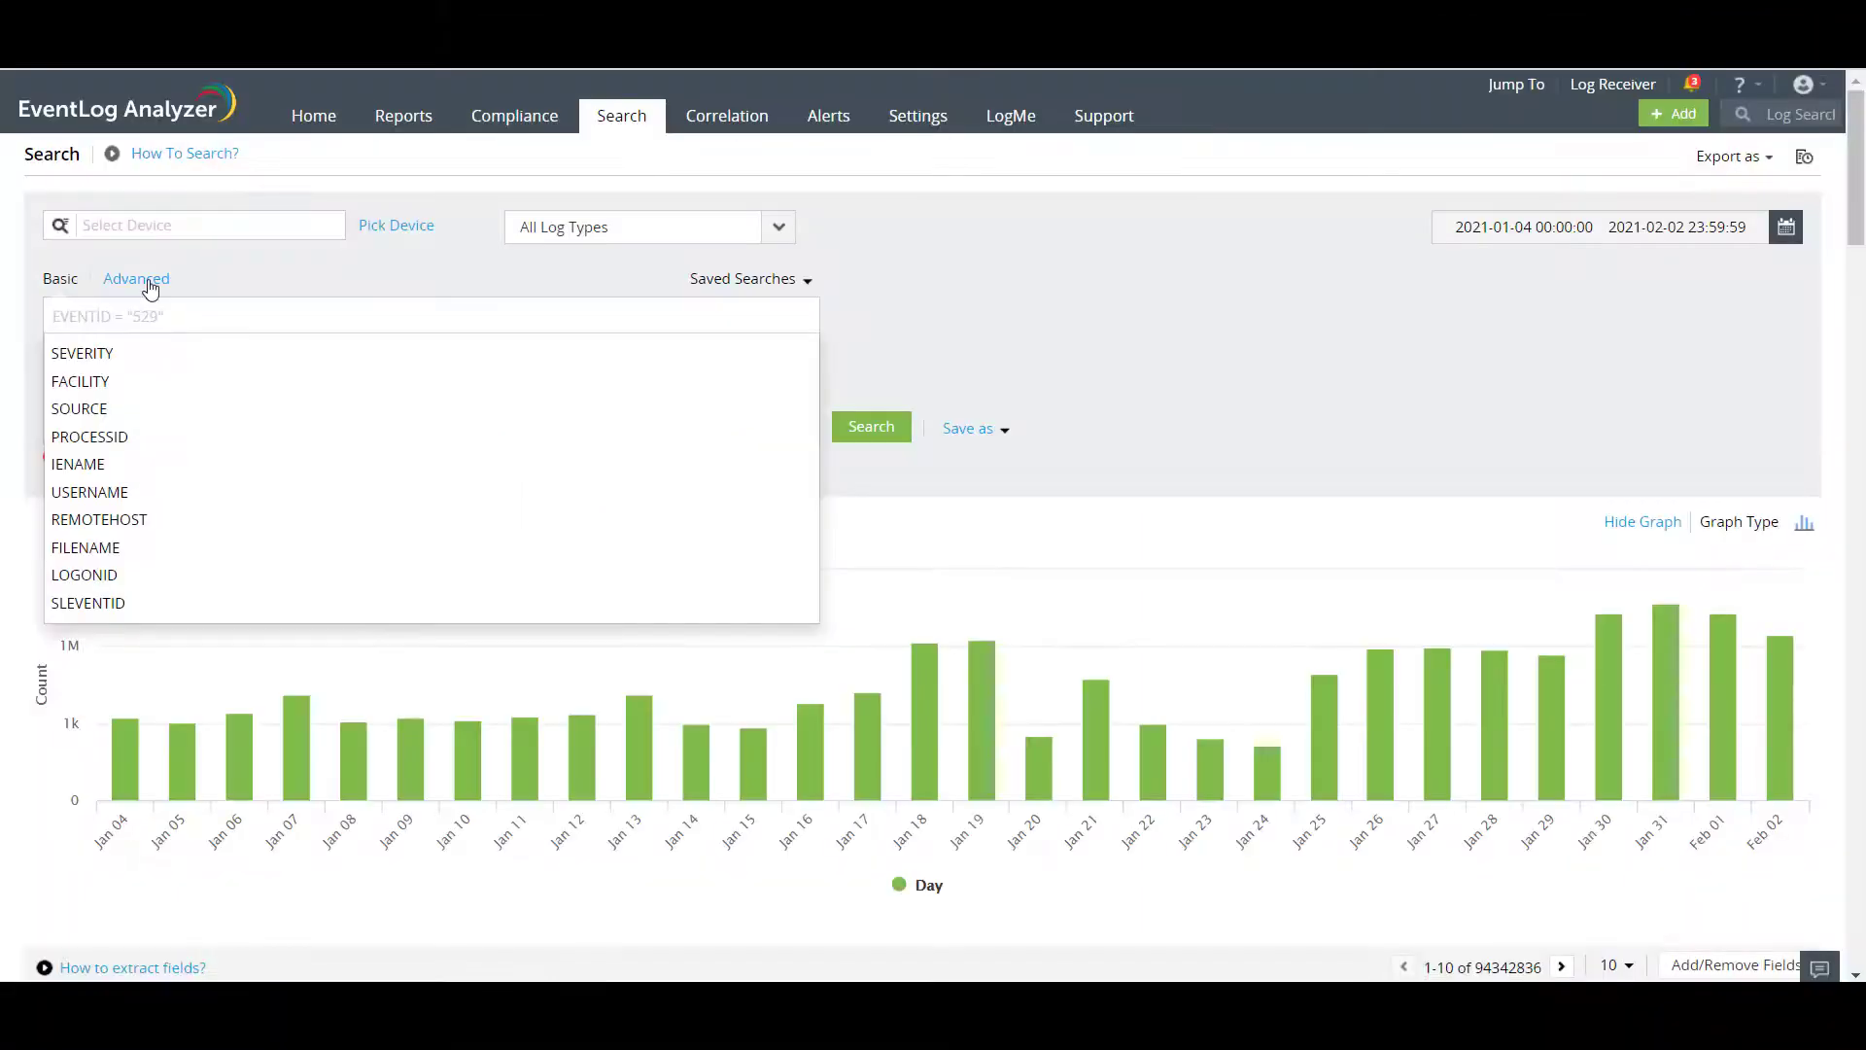
Step: Start an advanced search and set its first criterion to Severity Equals Critical
left_click(154, 284)
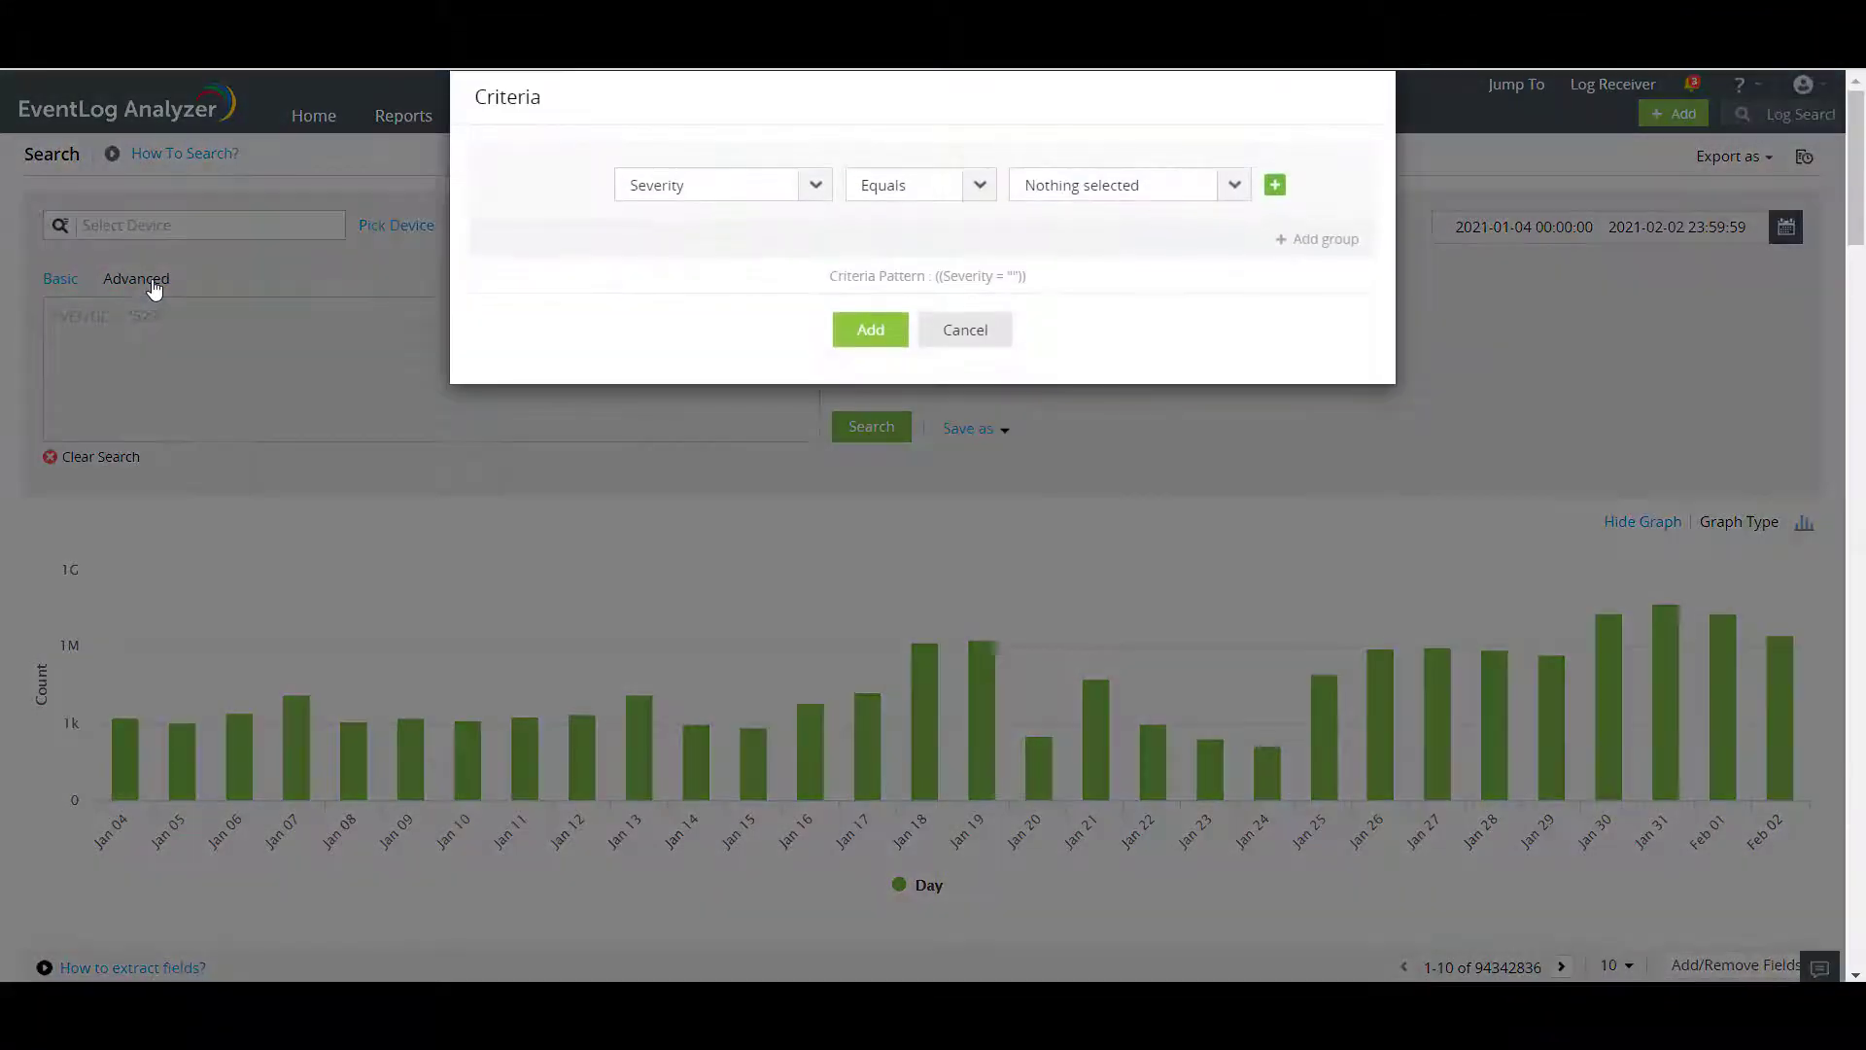
left_click(821, 197)
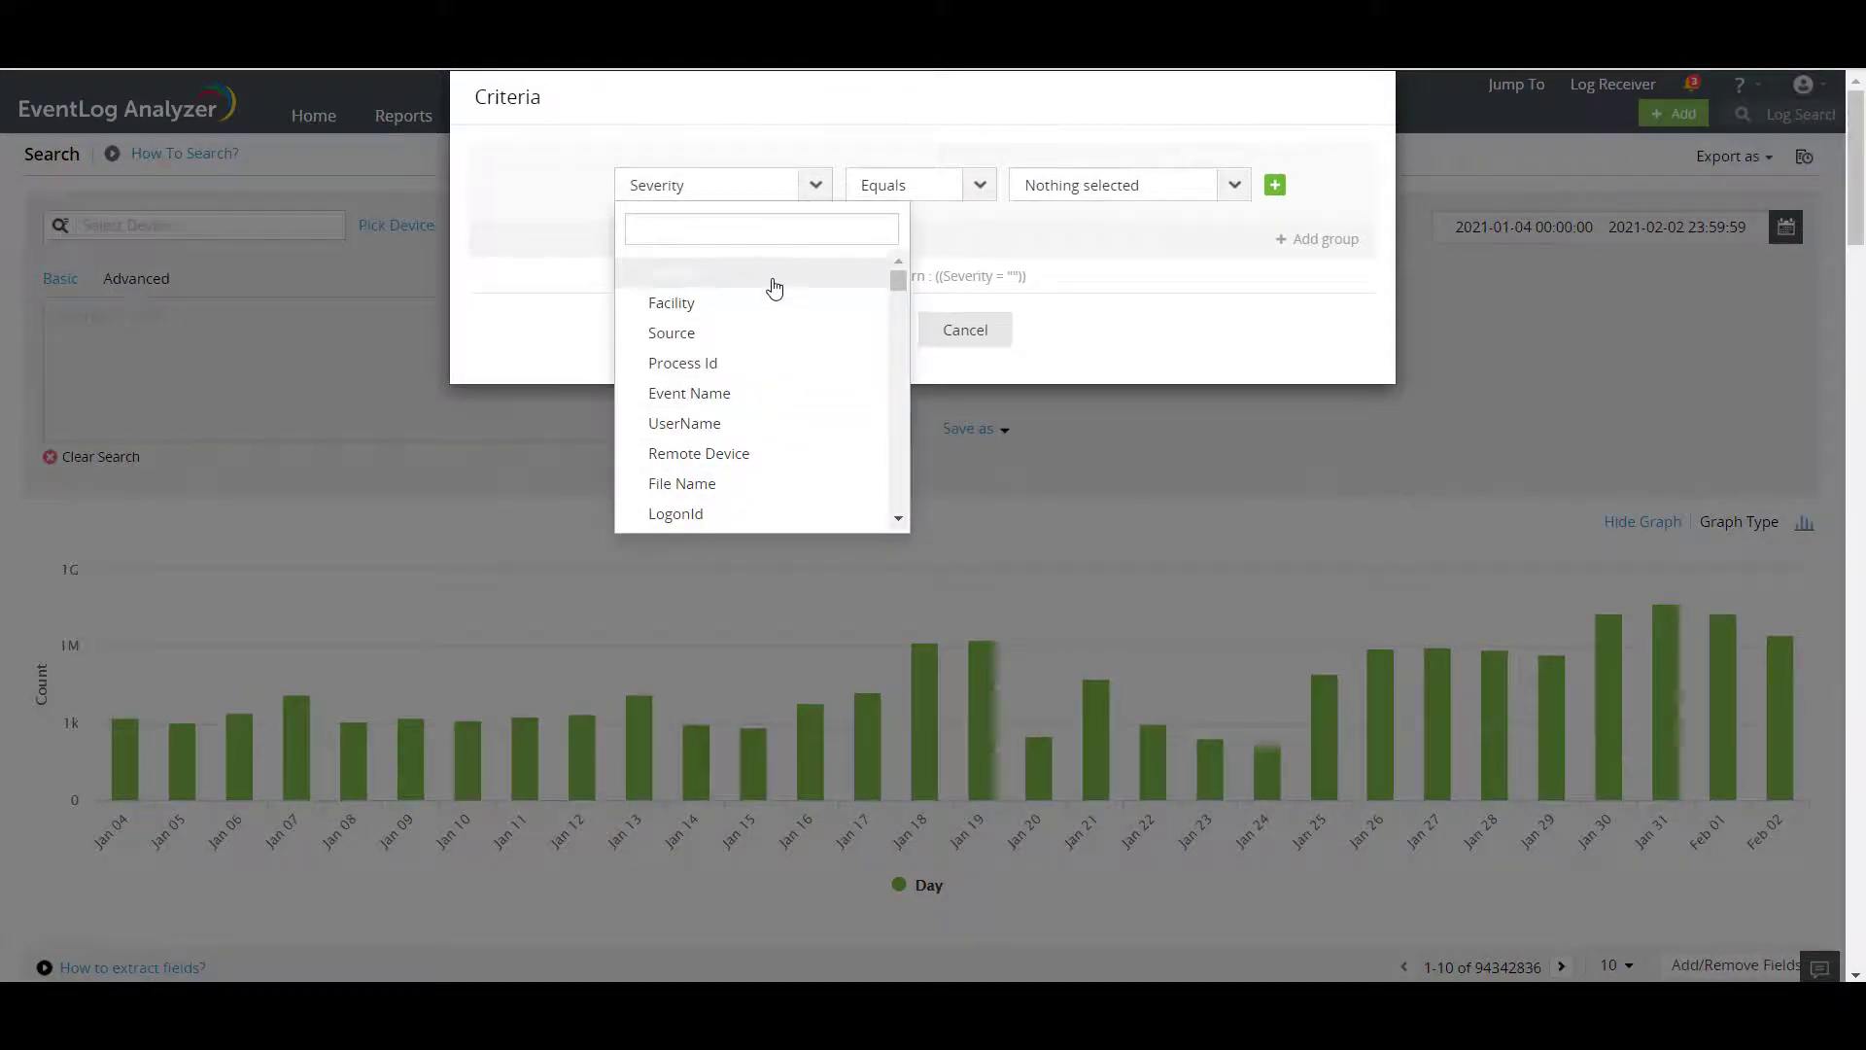
left_click(774, 288)
left_click(977, 199)
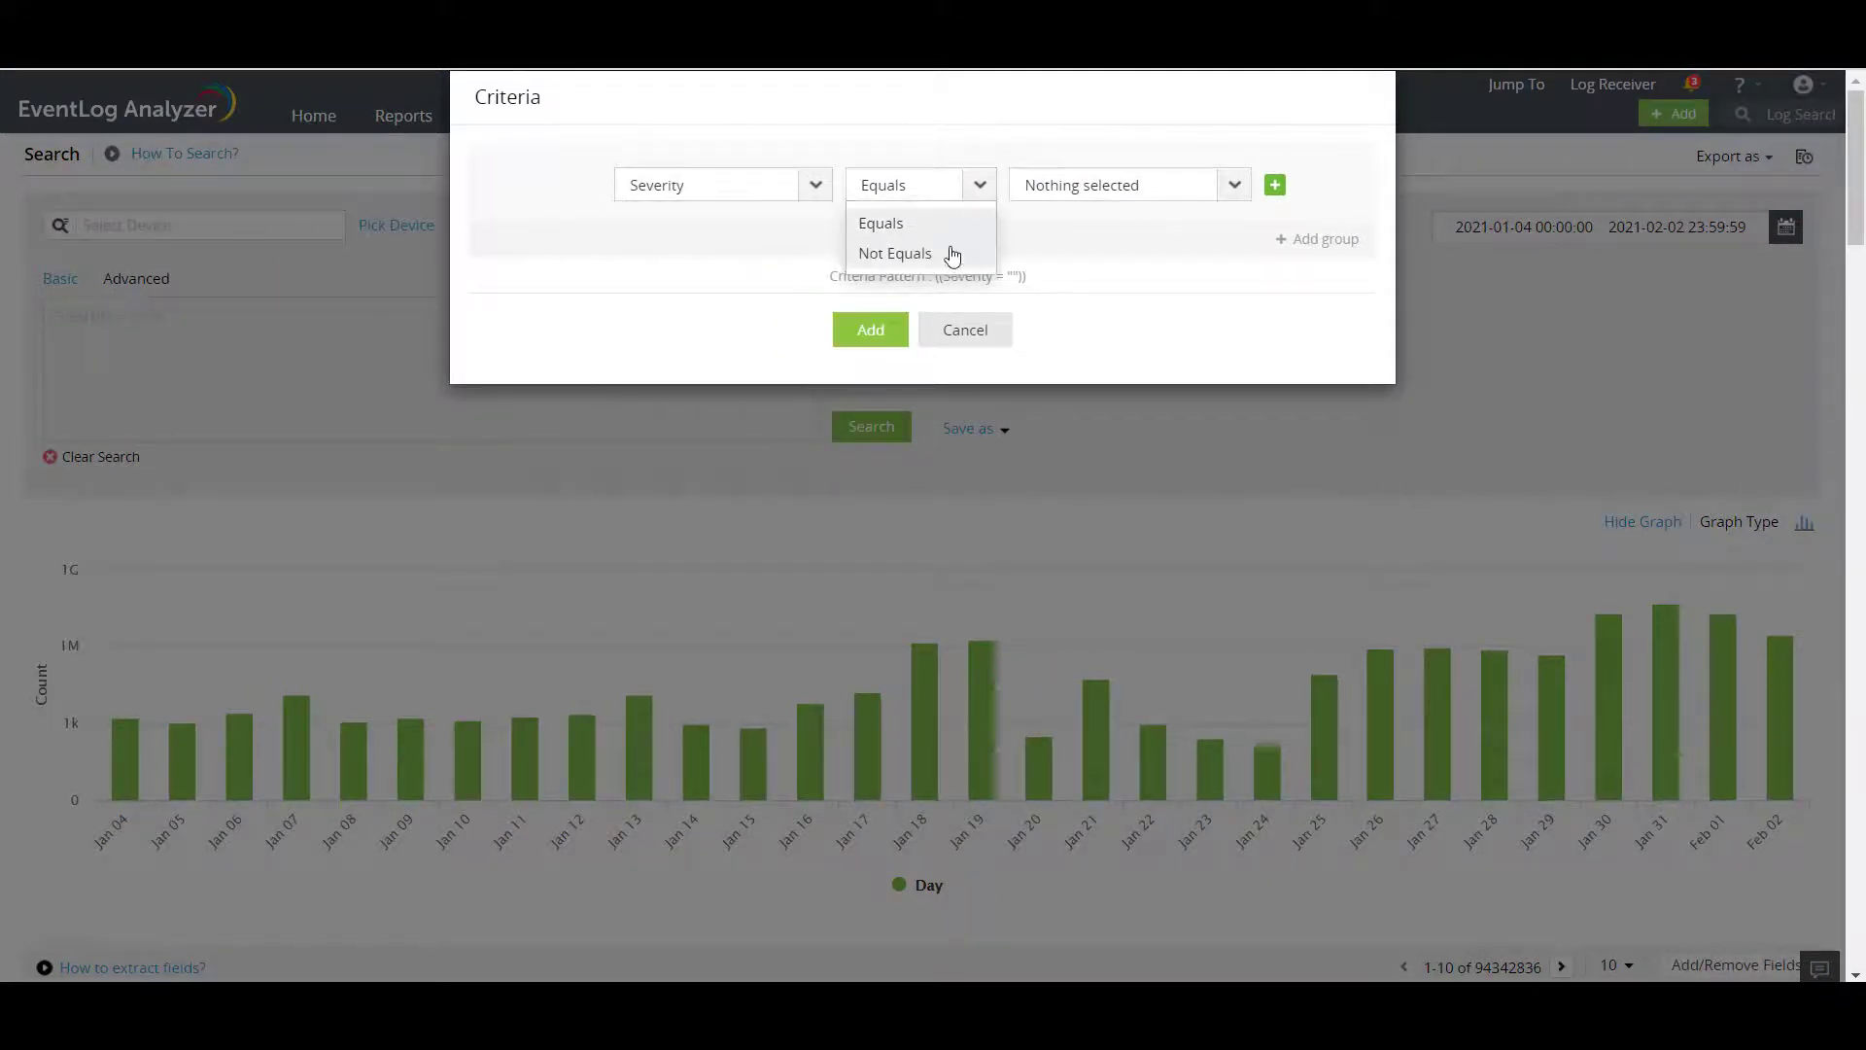
left_click(950, 223)
left_click(1234, 190)
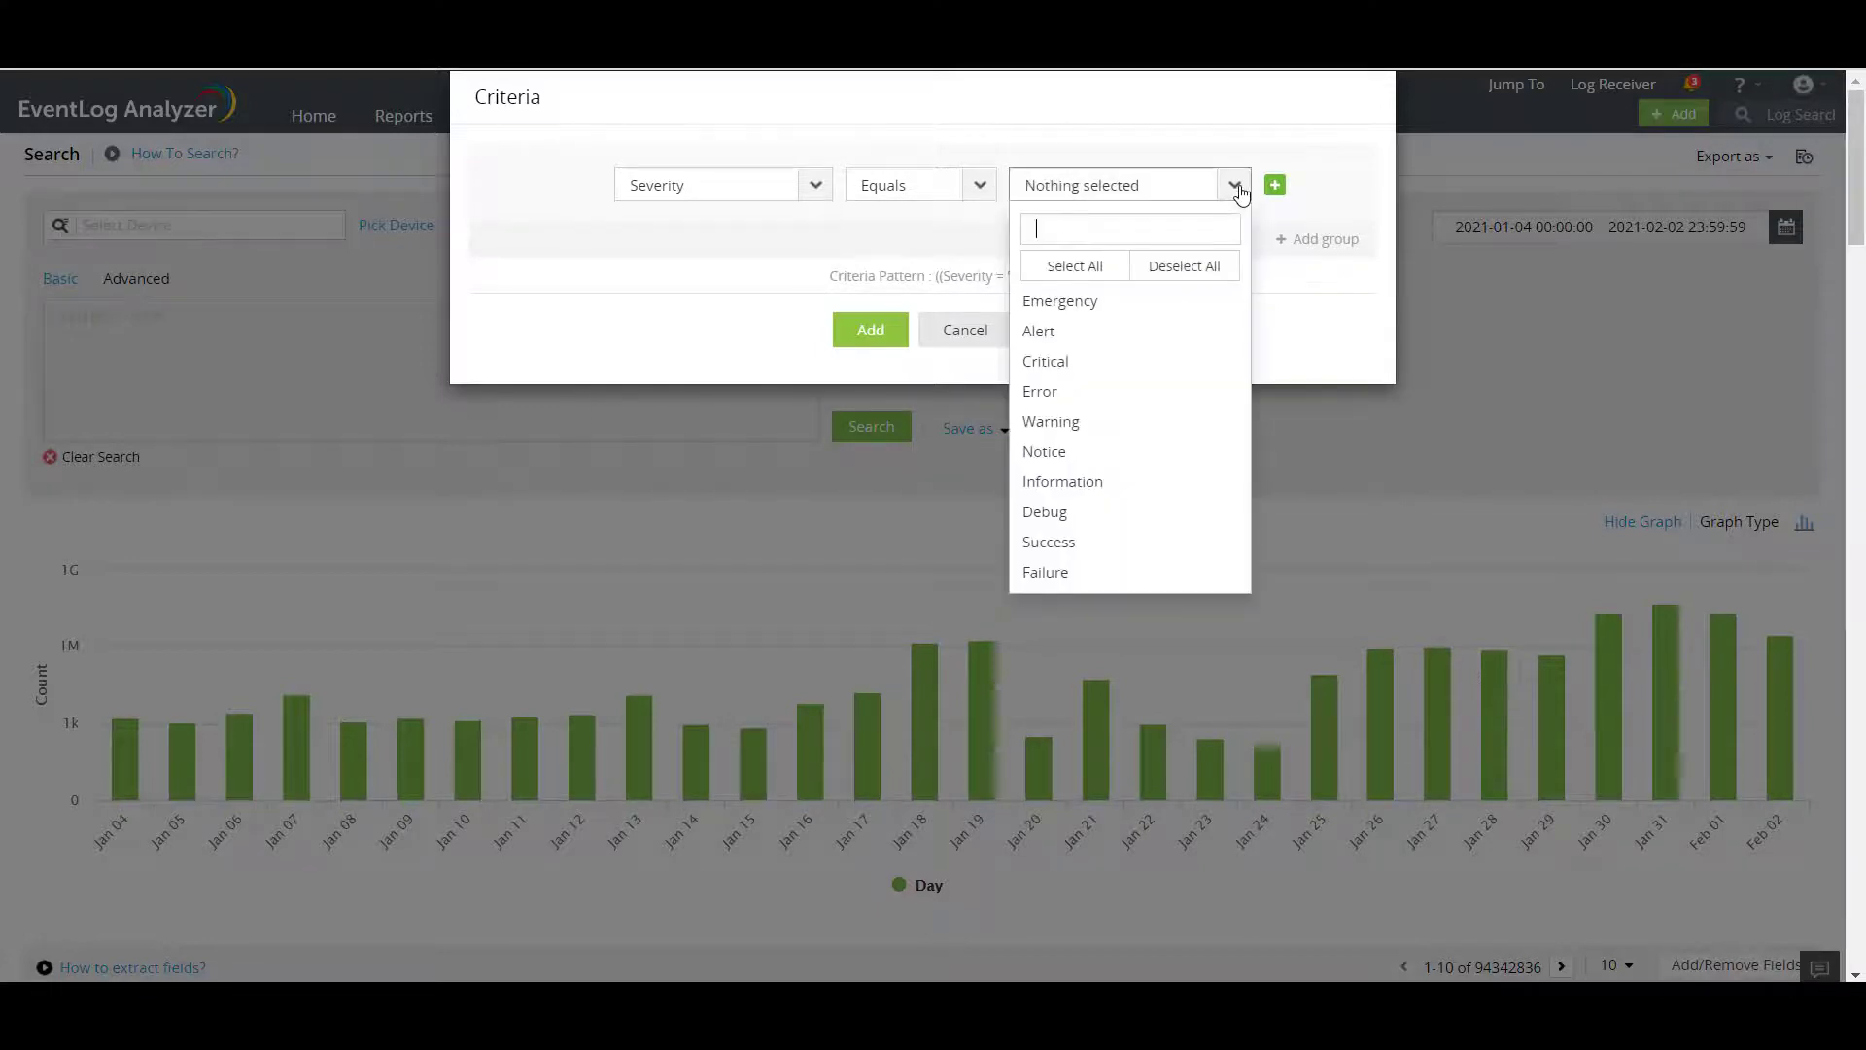
left_click(1092, 362)
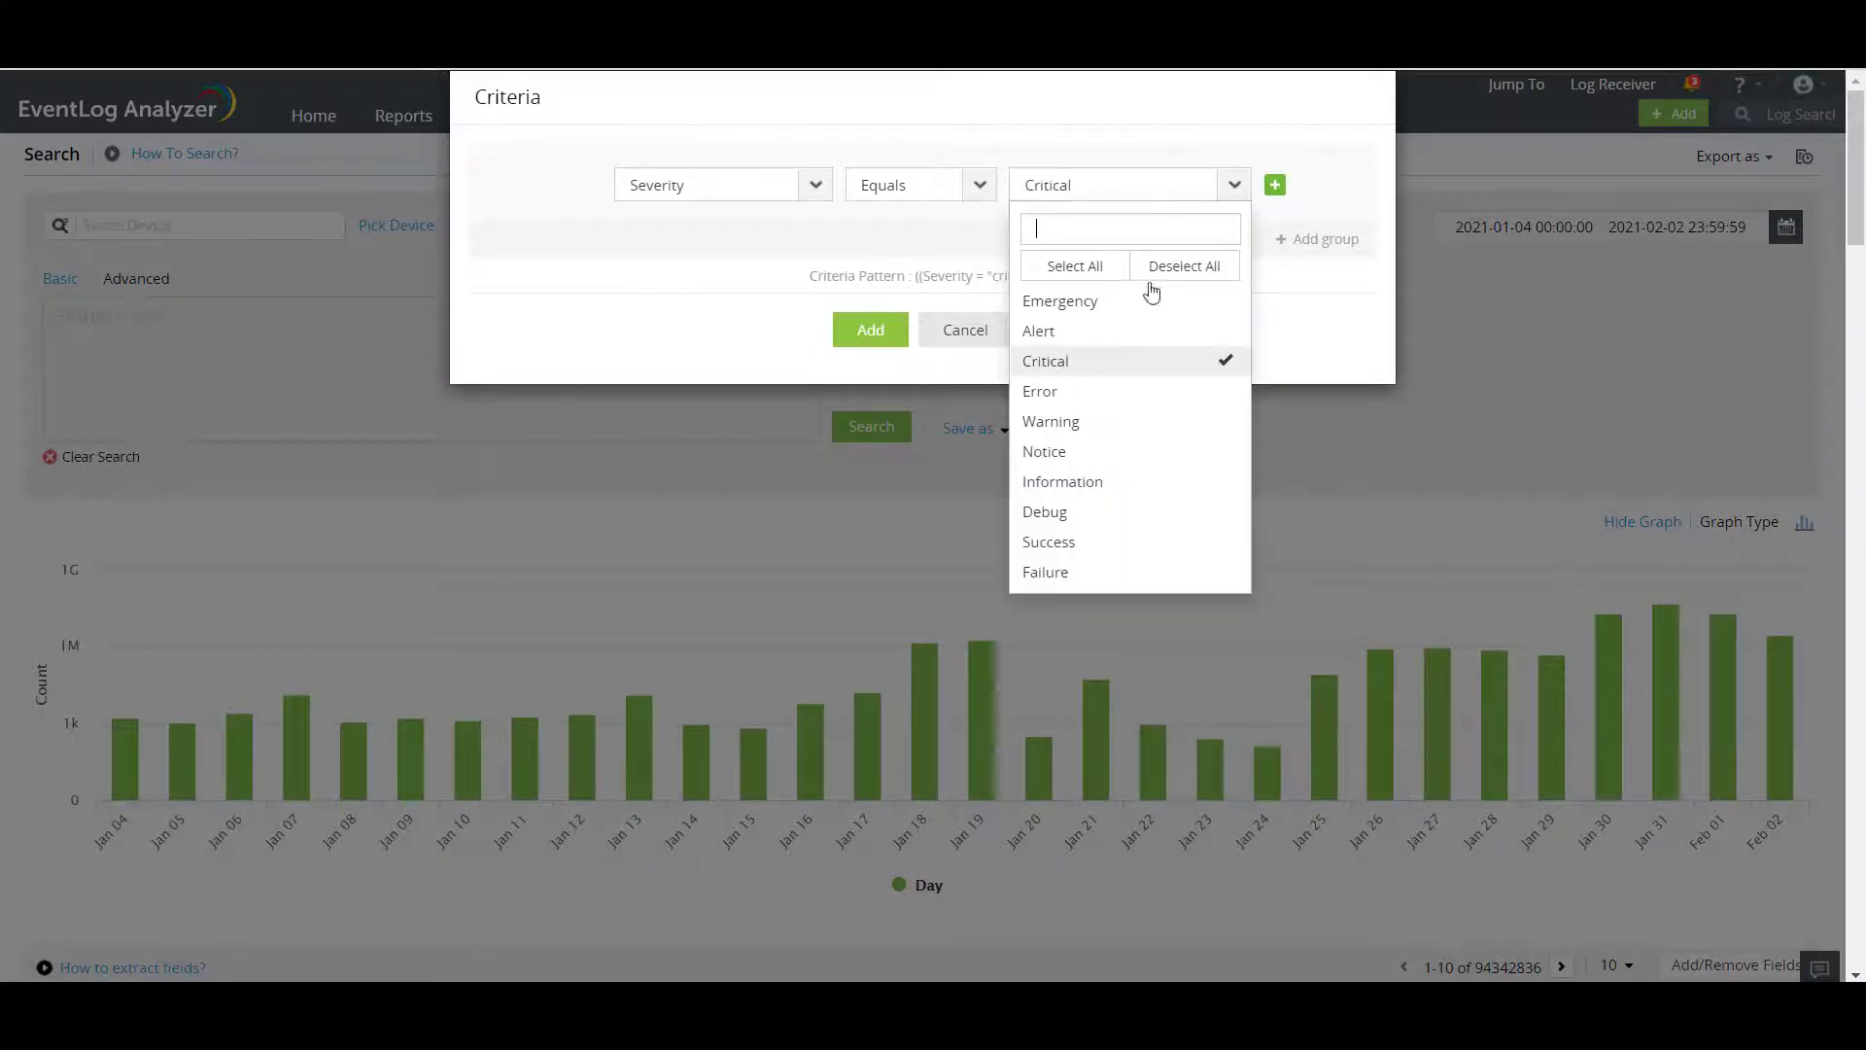
Step: Add a second criterion joined by AND, Severity Equals Alert, and insert the criteria into the search query
left_click(1276, 186)
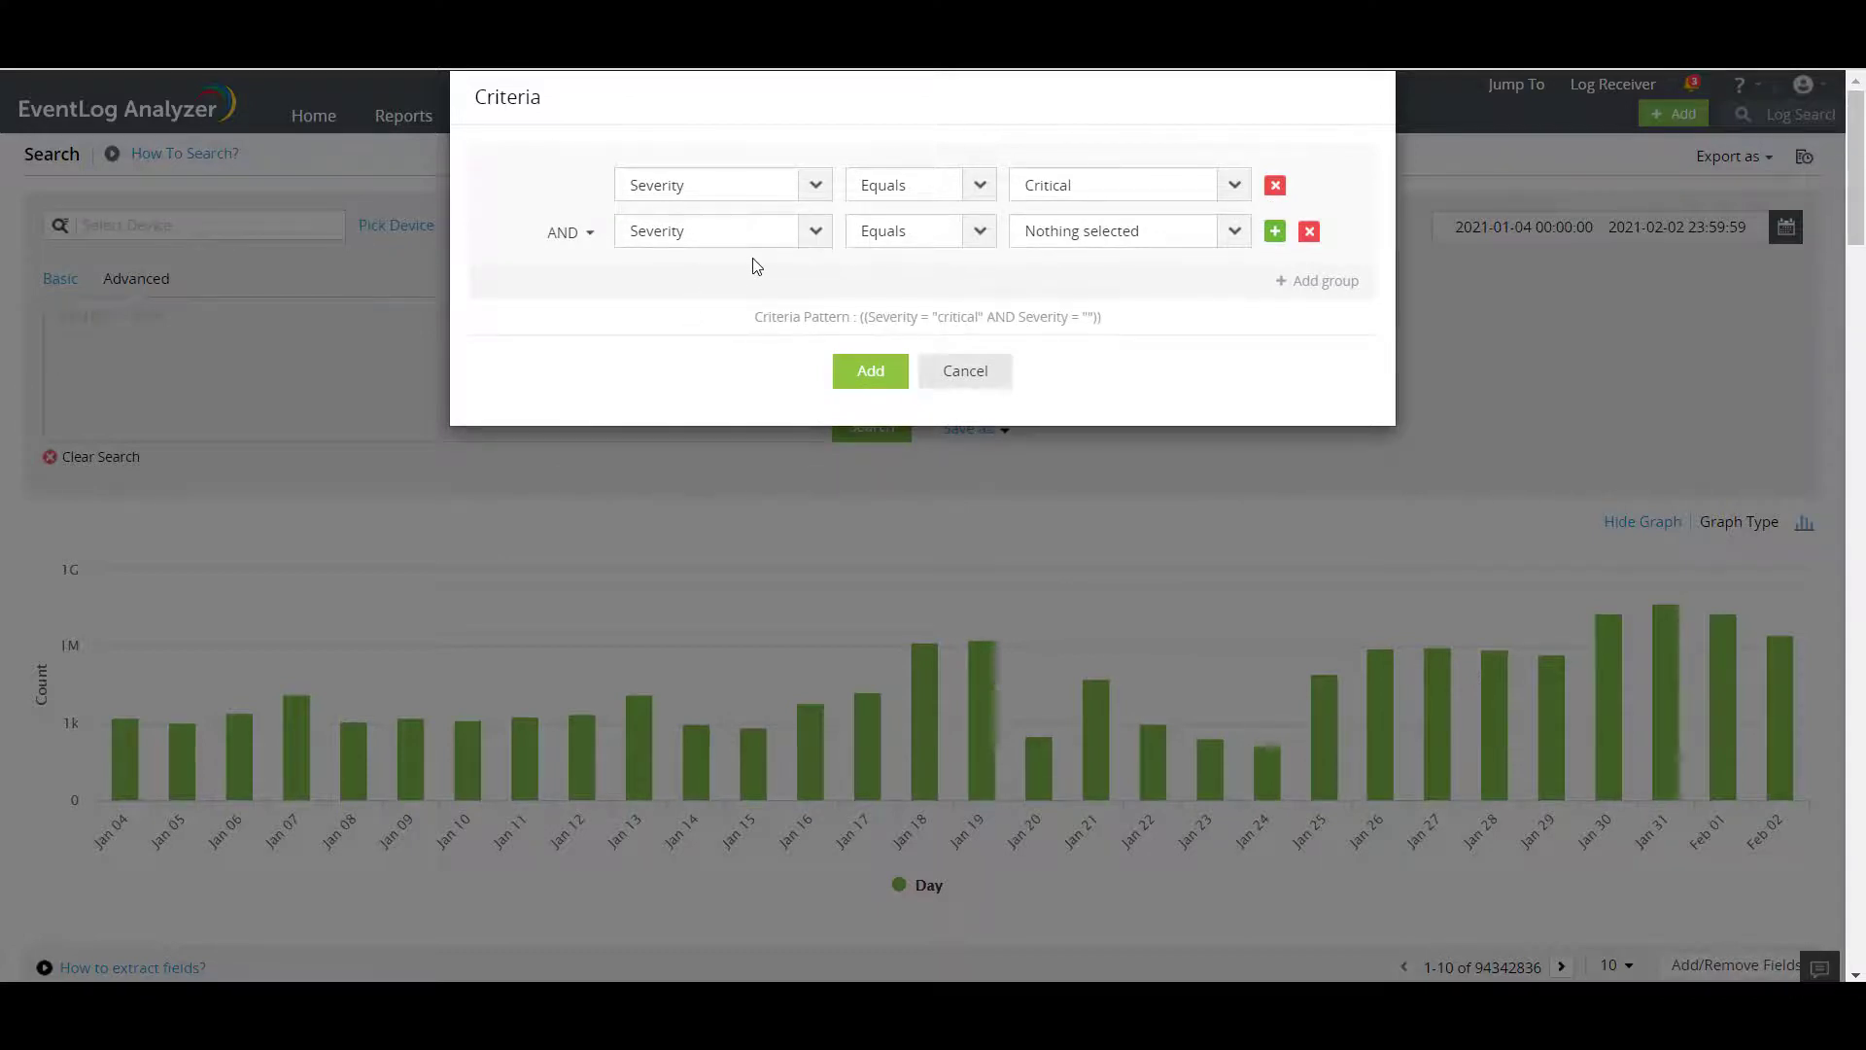
left_click(1235, 233)
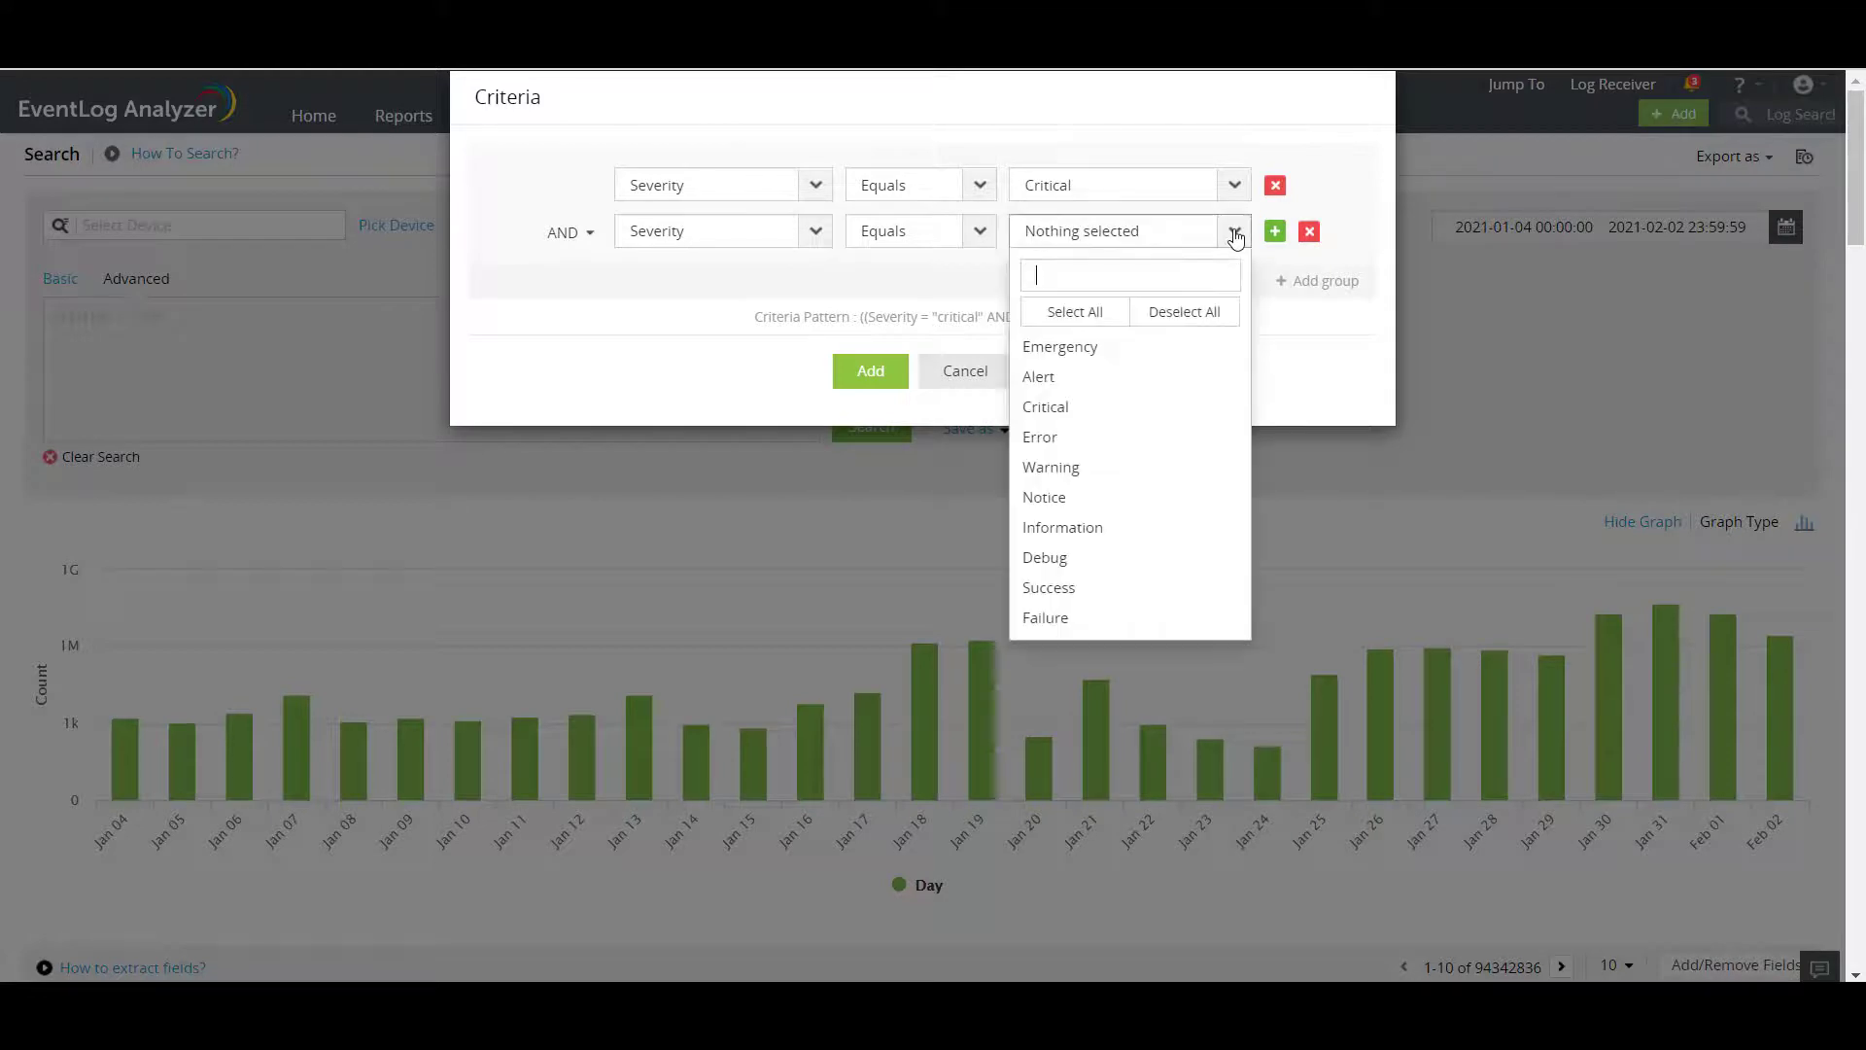
left_click(1110, 378)
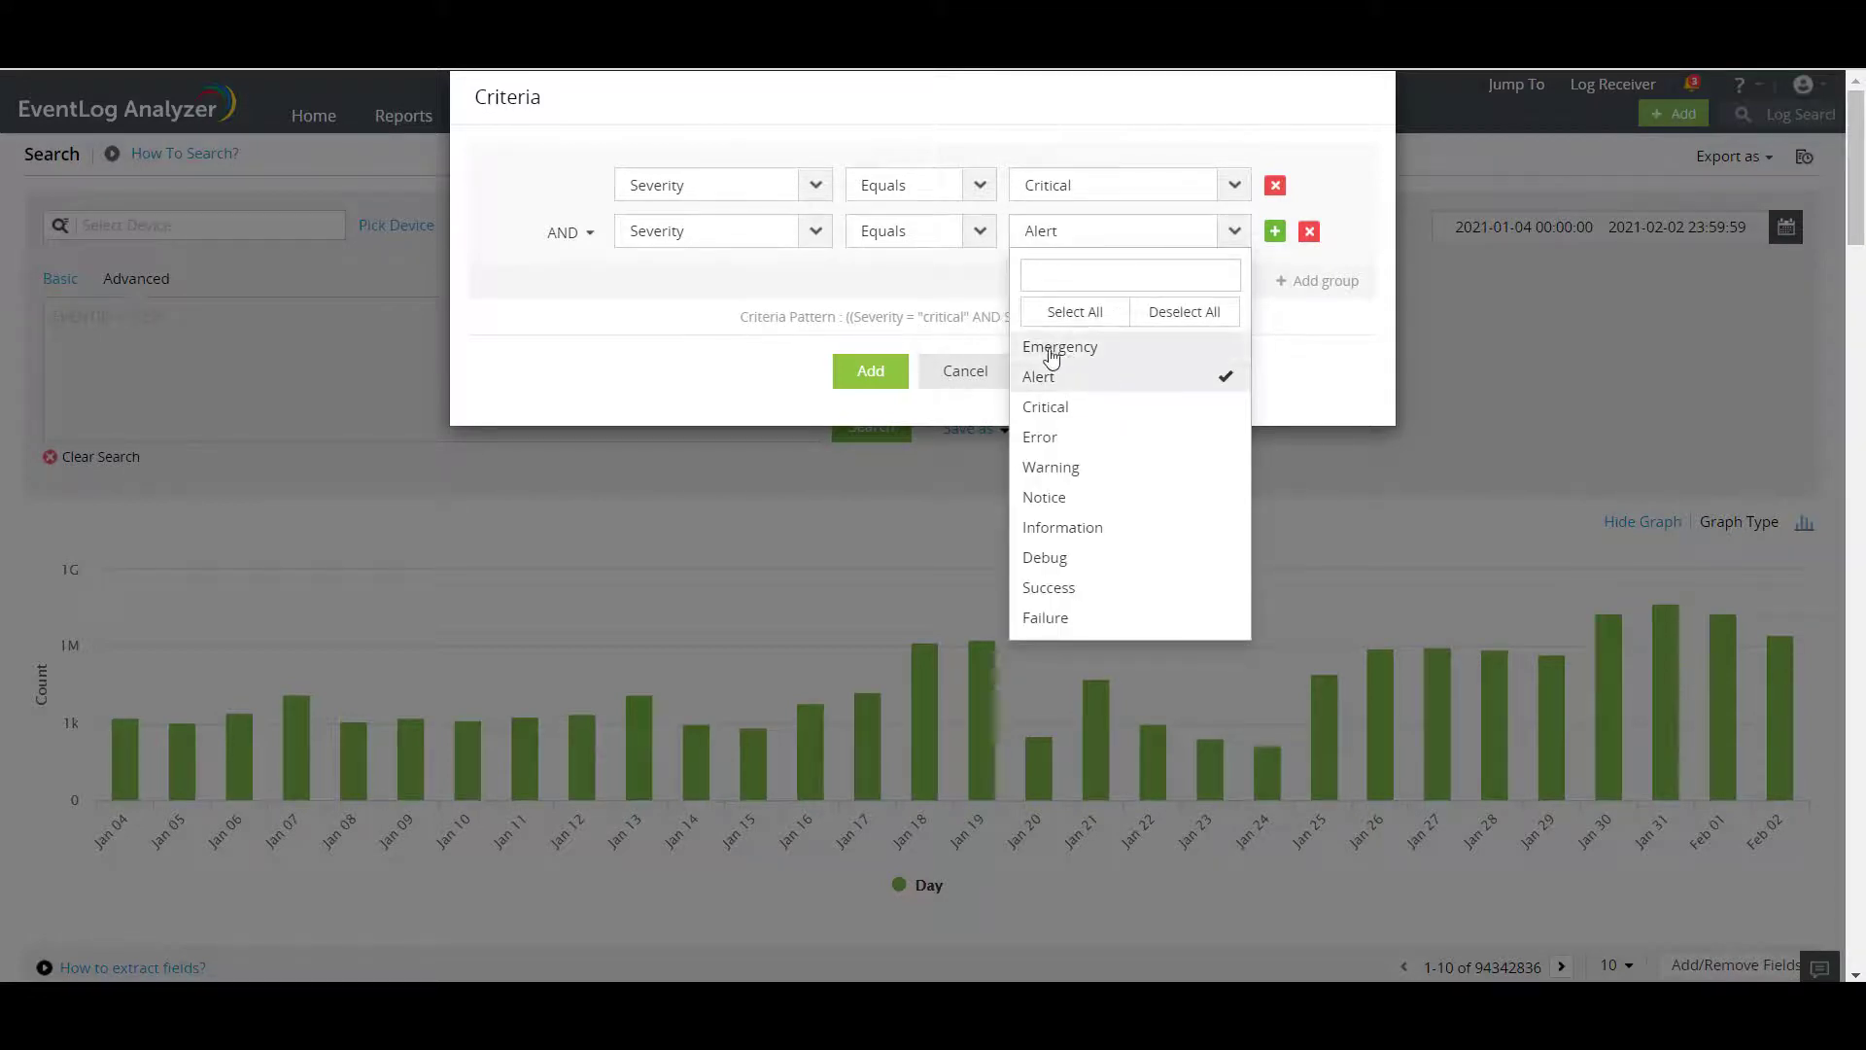
left_click(822, 399)
left_click(871, 373)
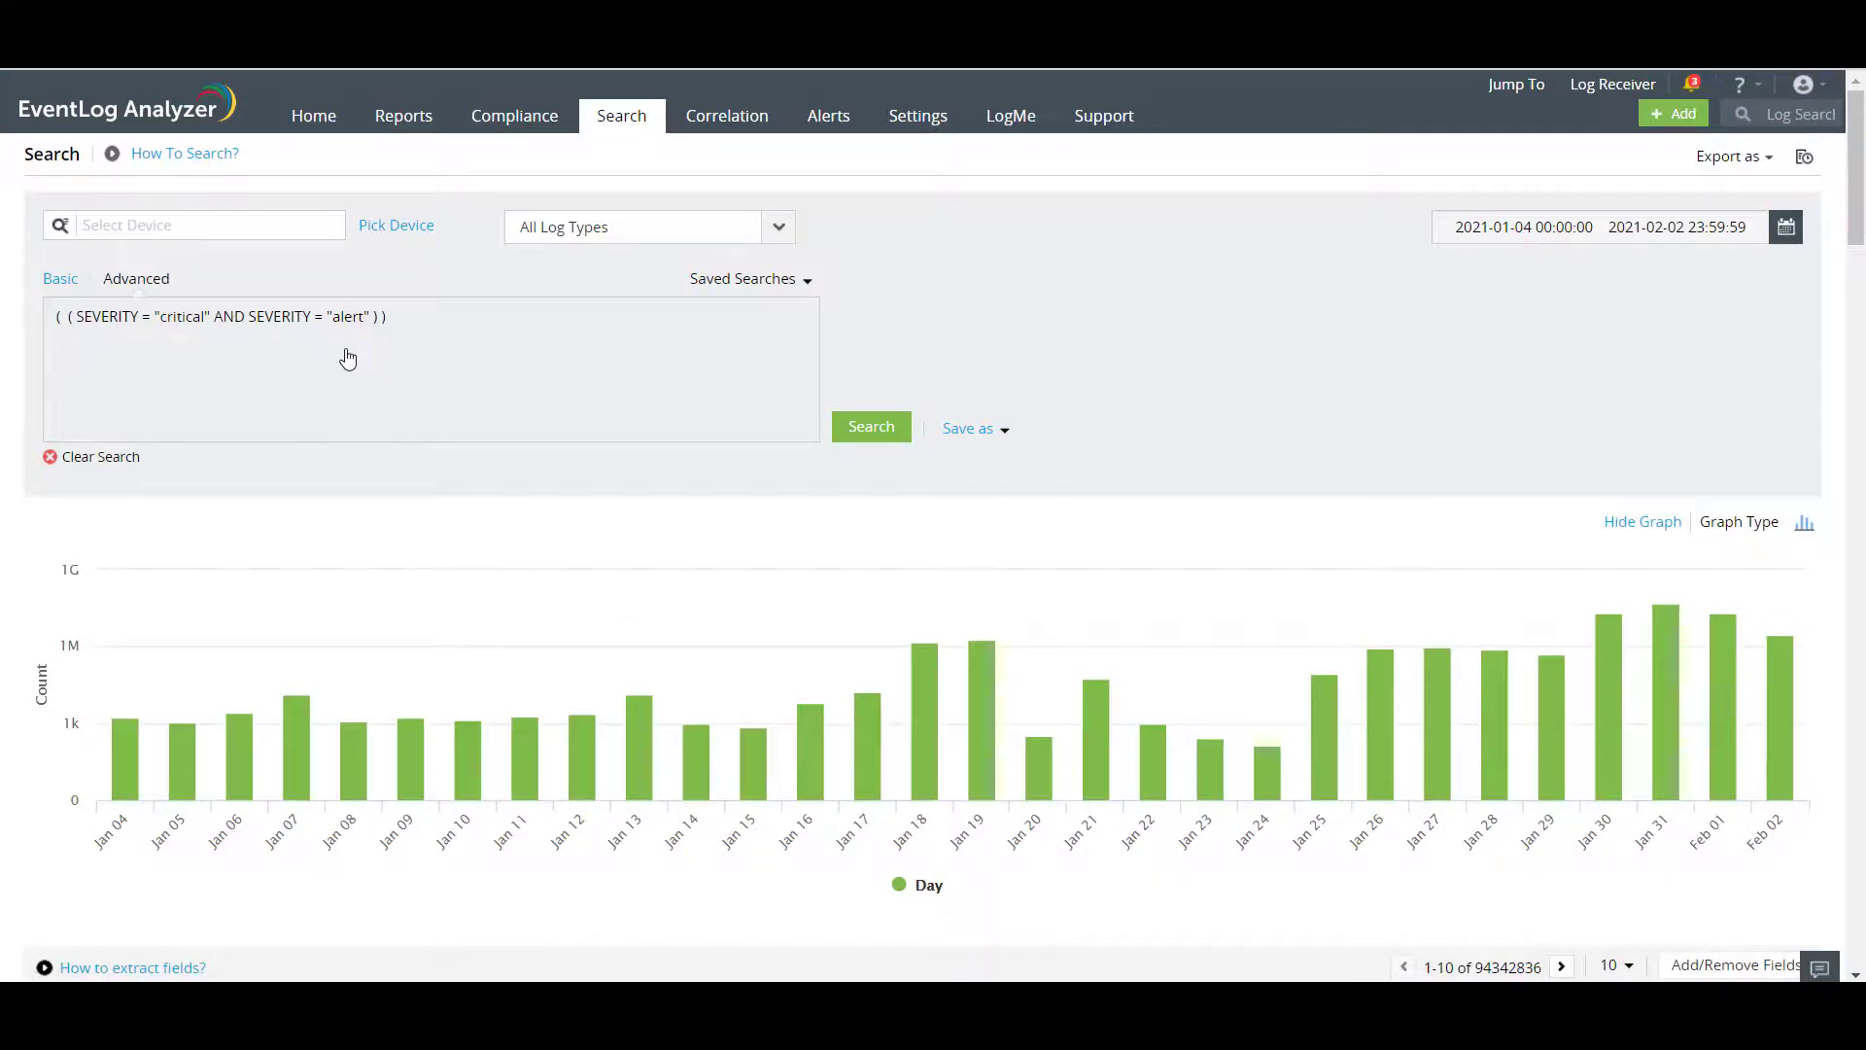
Step: Run the advanced severity search and review the returned log entries
left_click(862, 434)
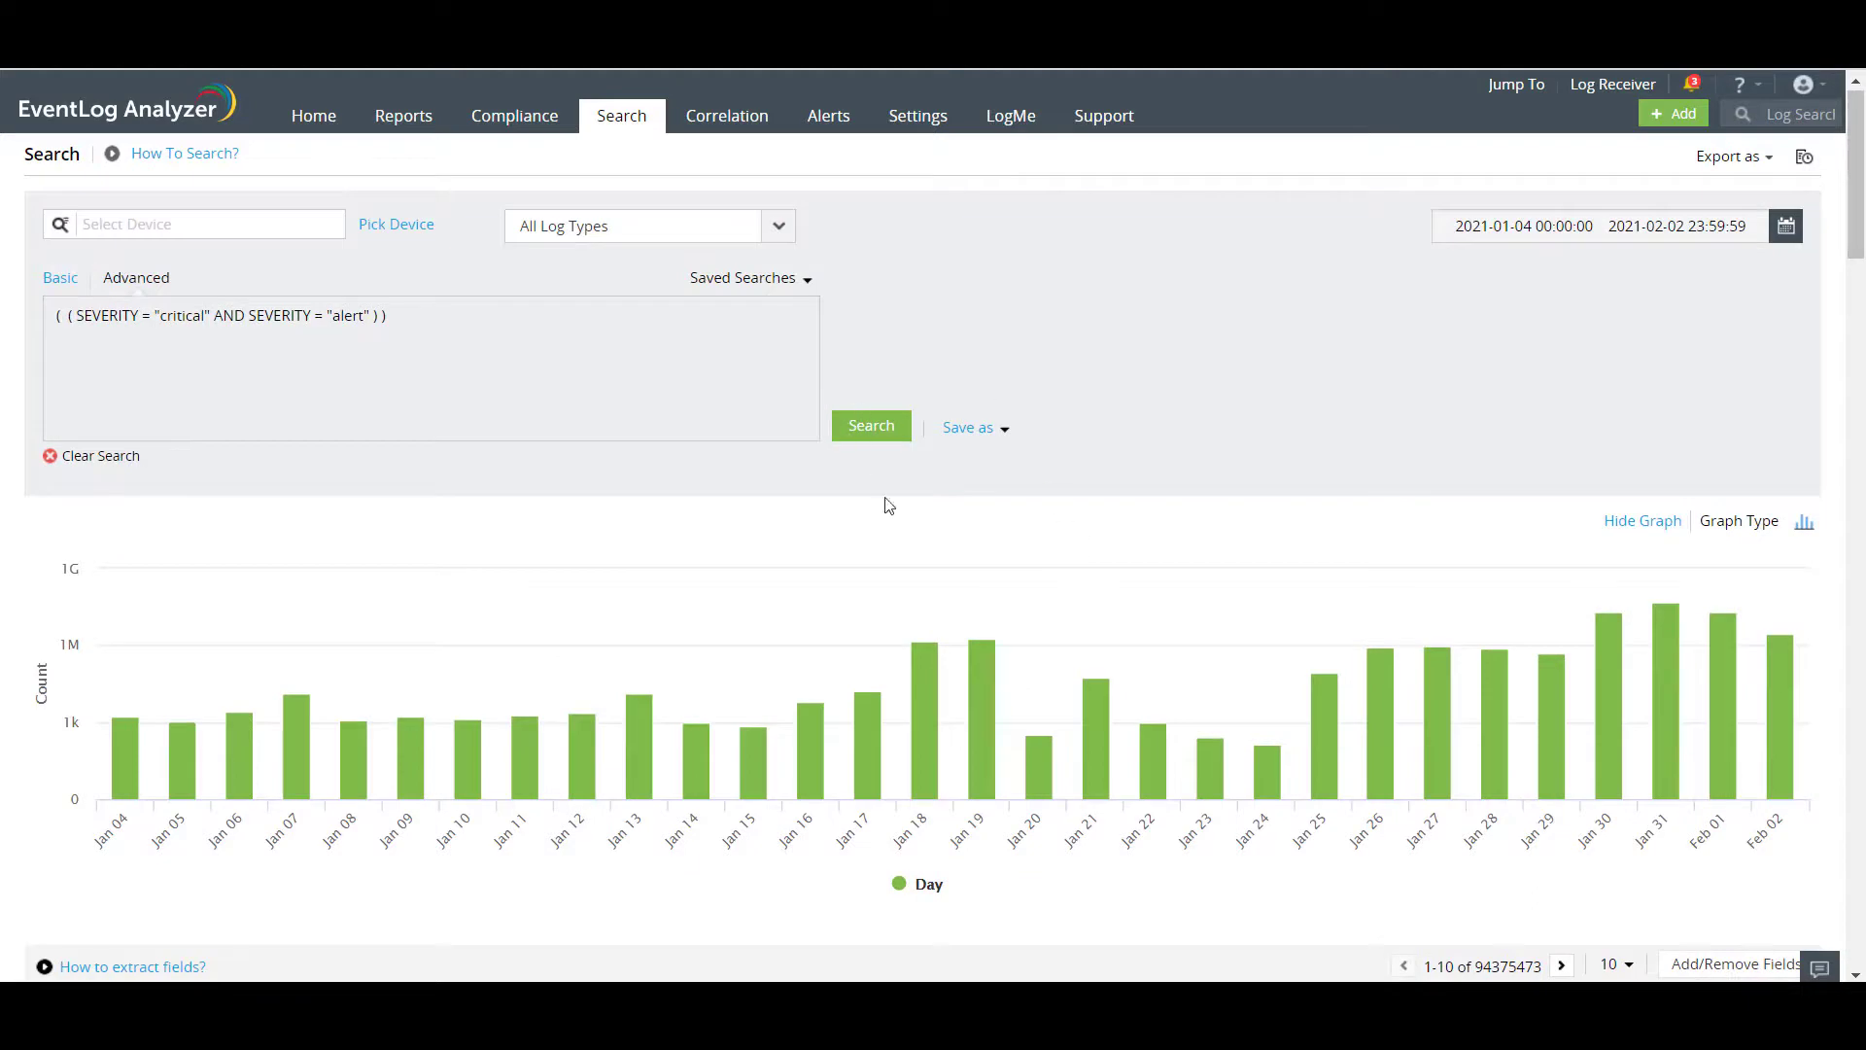
scroll(953, 588, "down", 6)
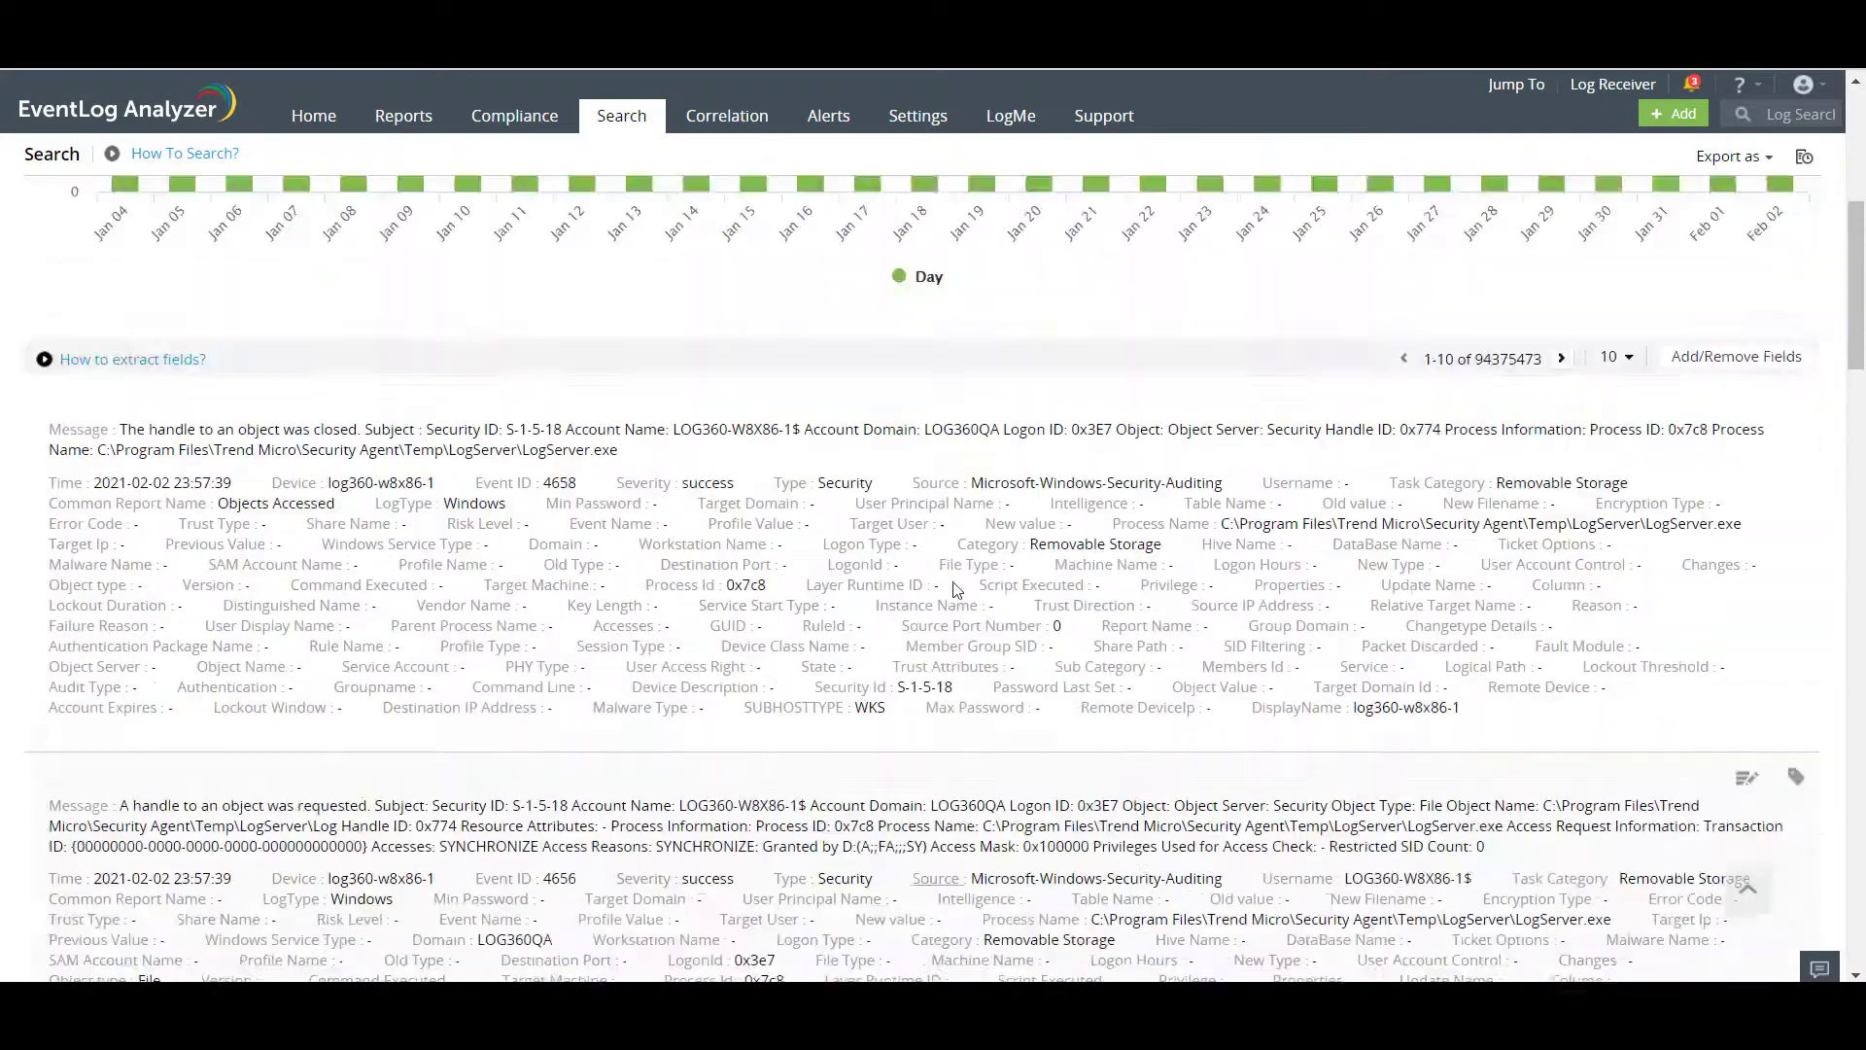
scroll(957, 590, "up", 6)
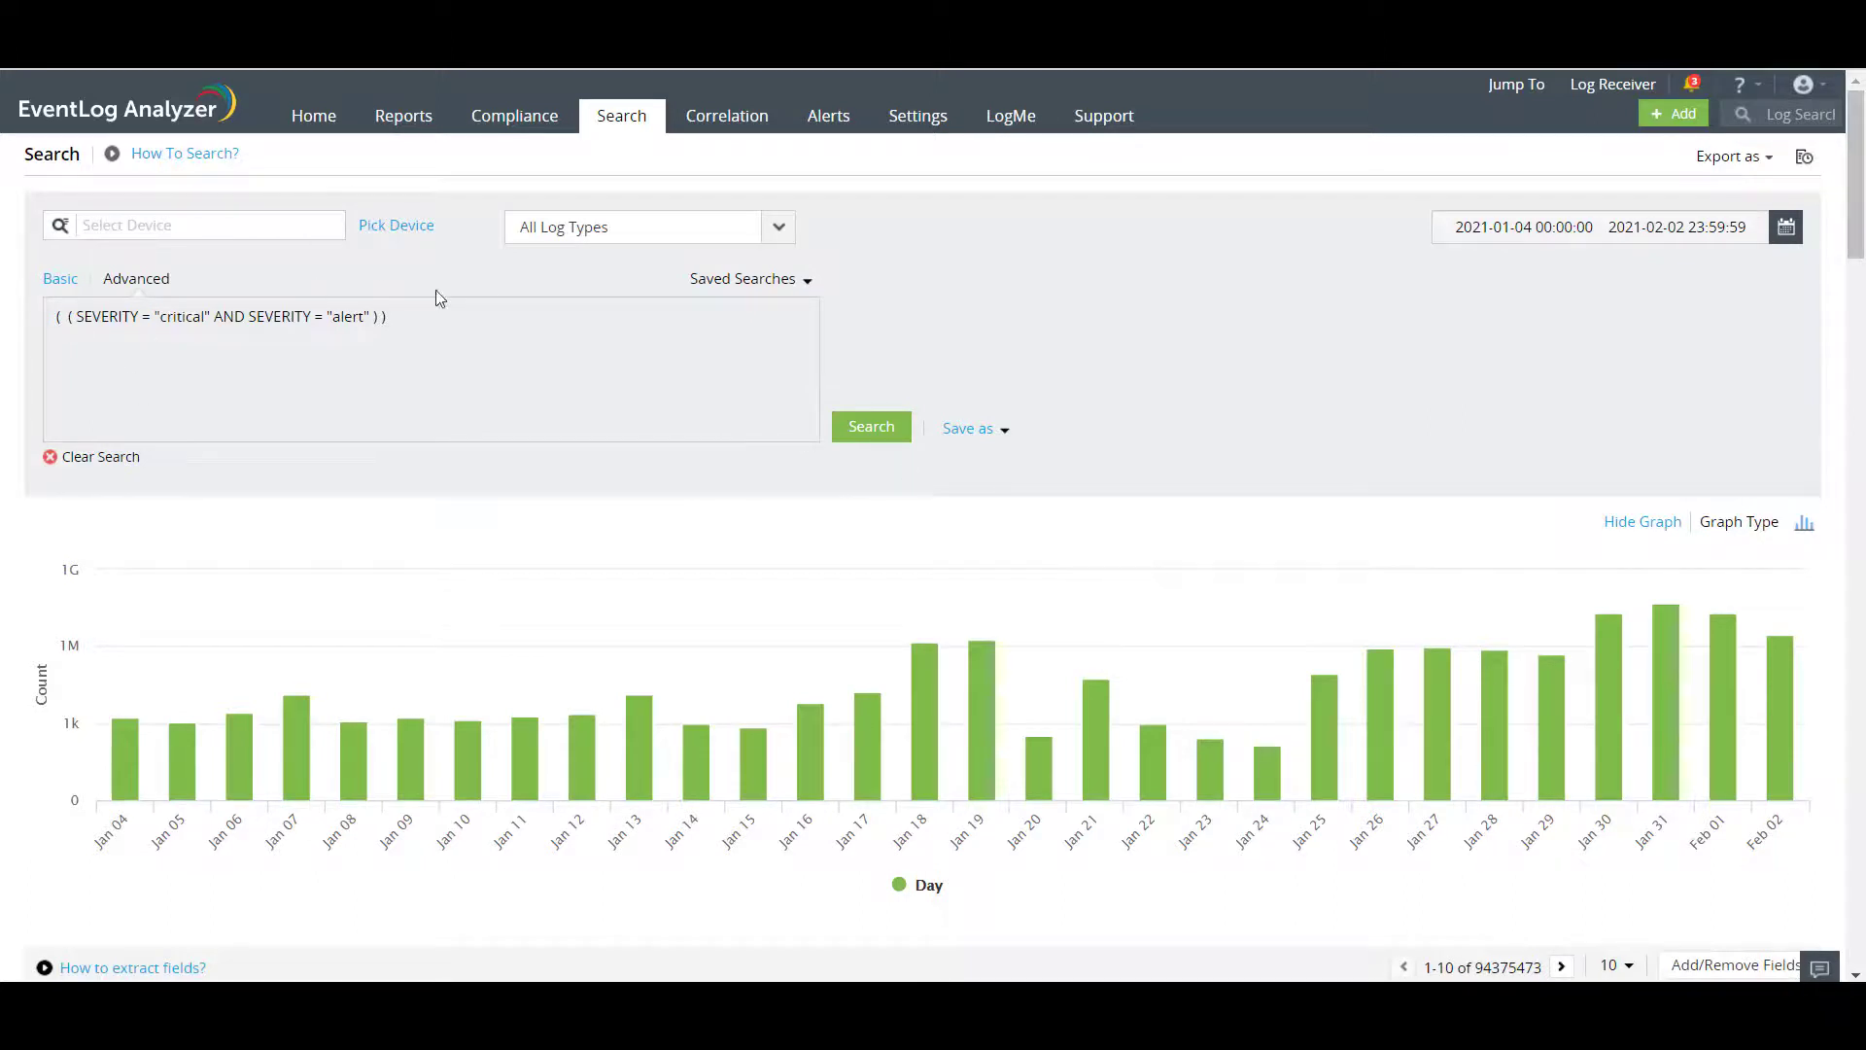
Step: Add a tag named "Alertandcriticalevents" from the first log entry, with the criteria Severity Equals Alert, Critical
scroll(754, 638, "down", 3)
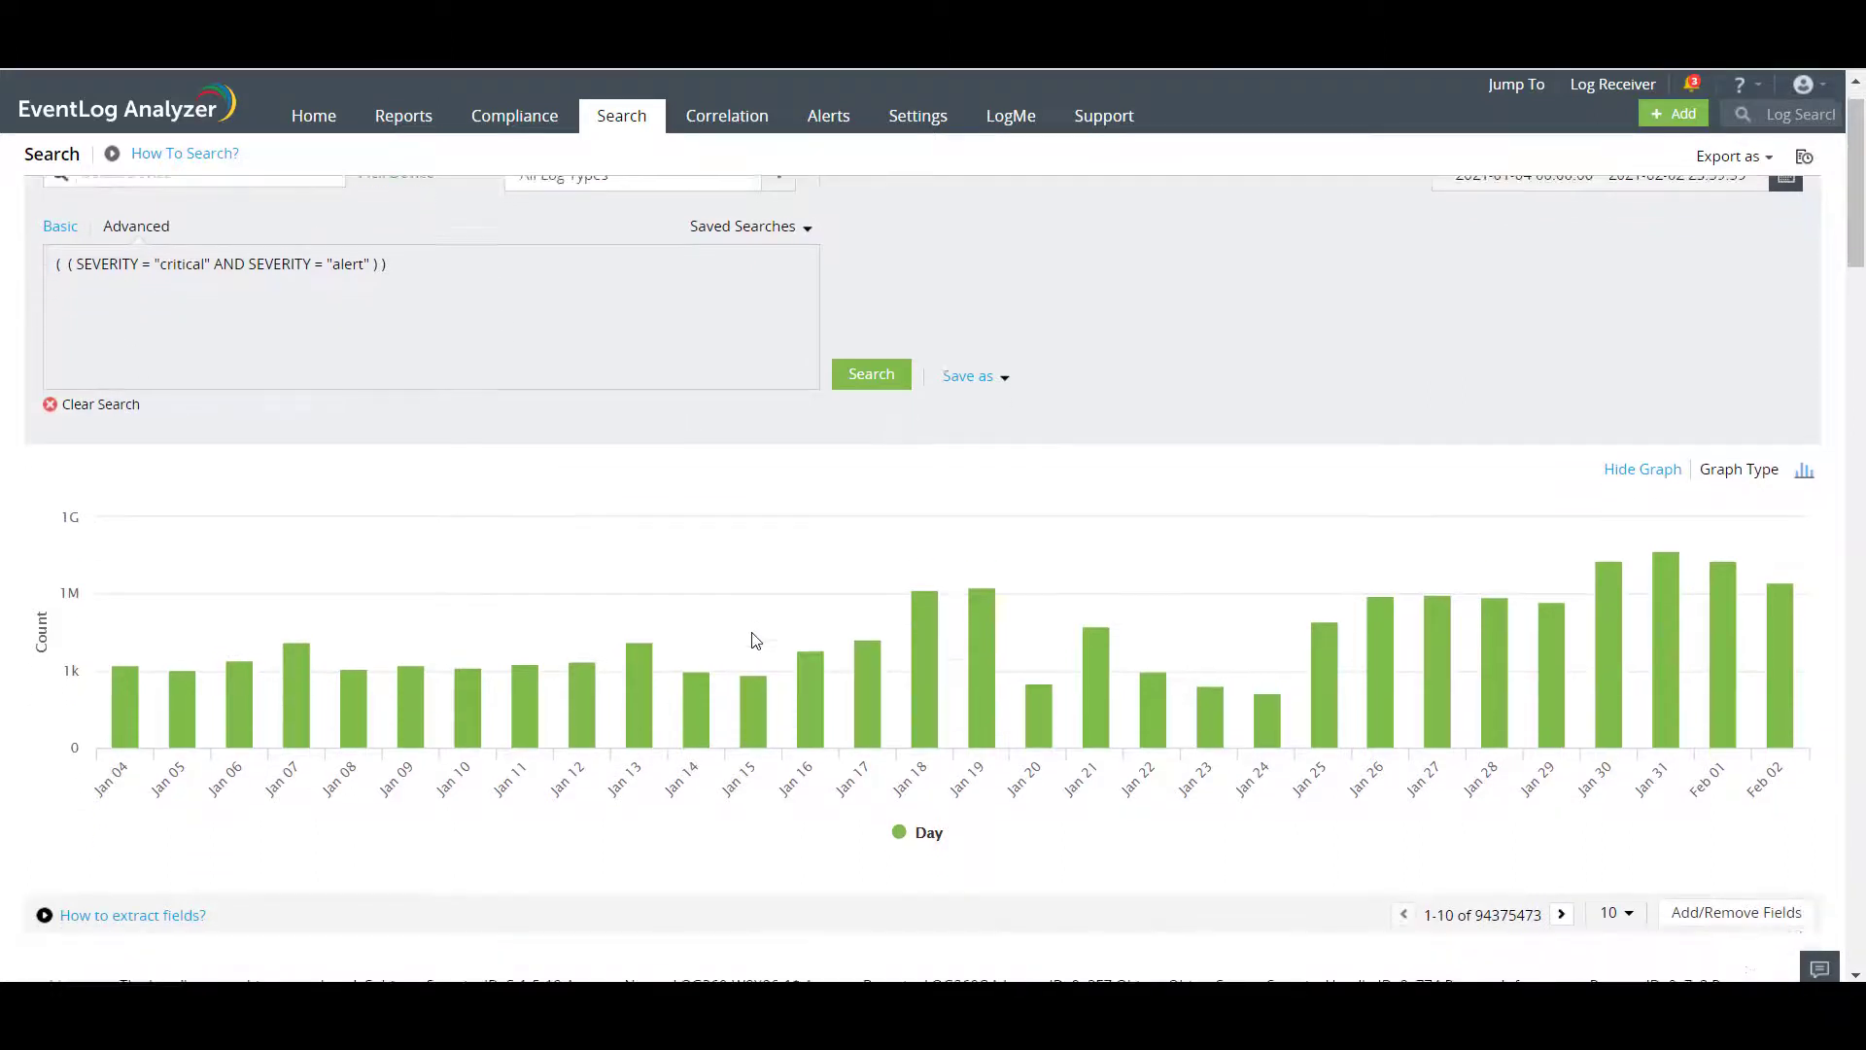
scroll(754, 638, "down", 1)
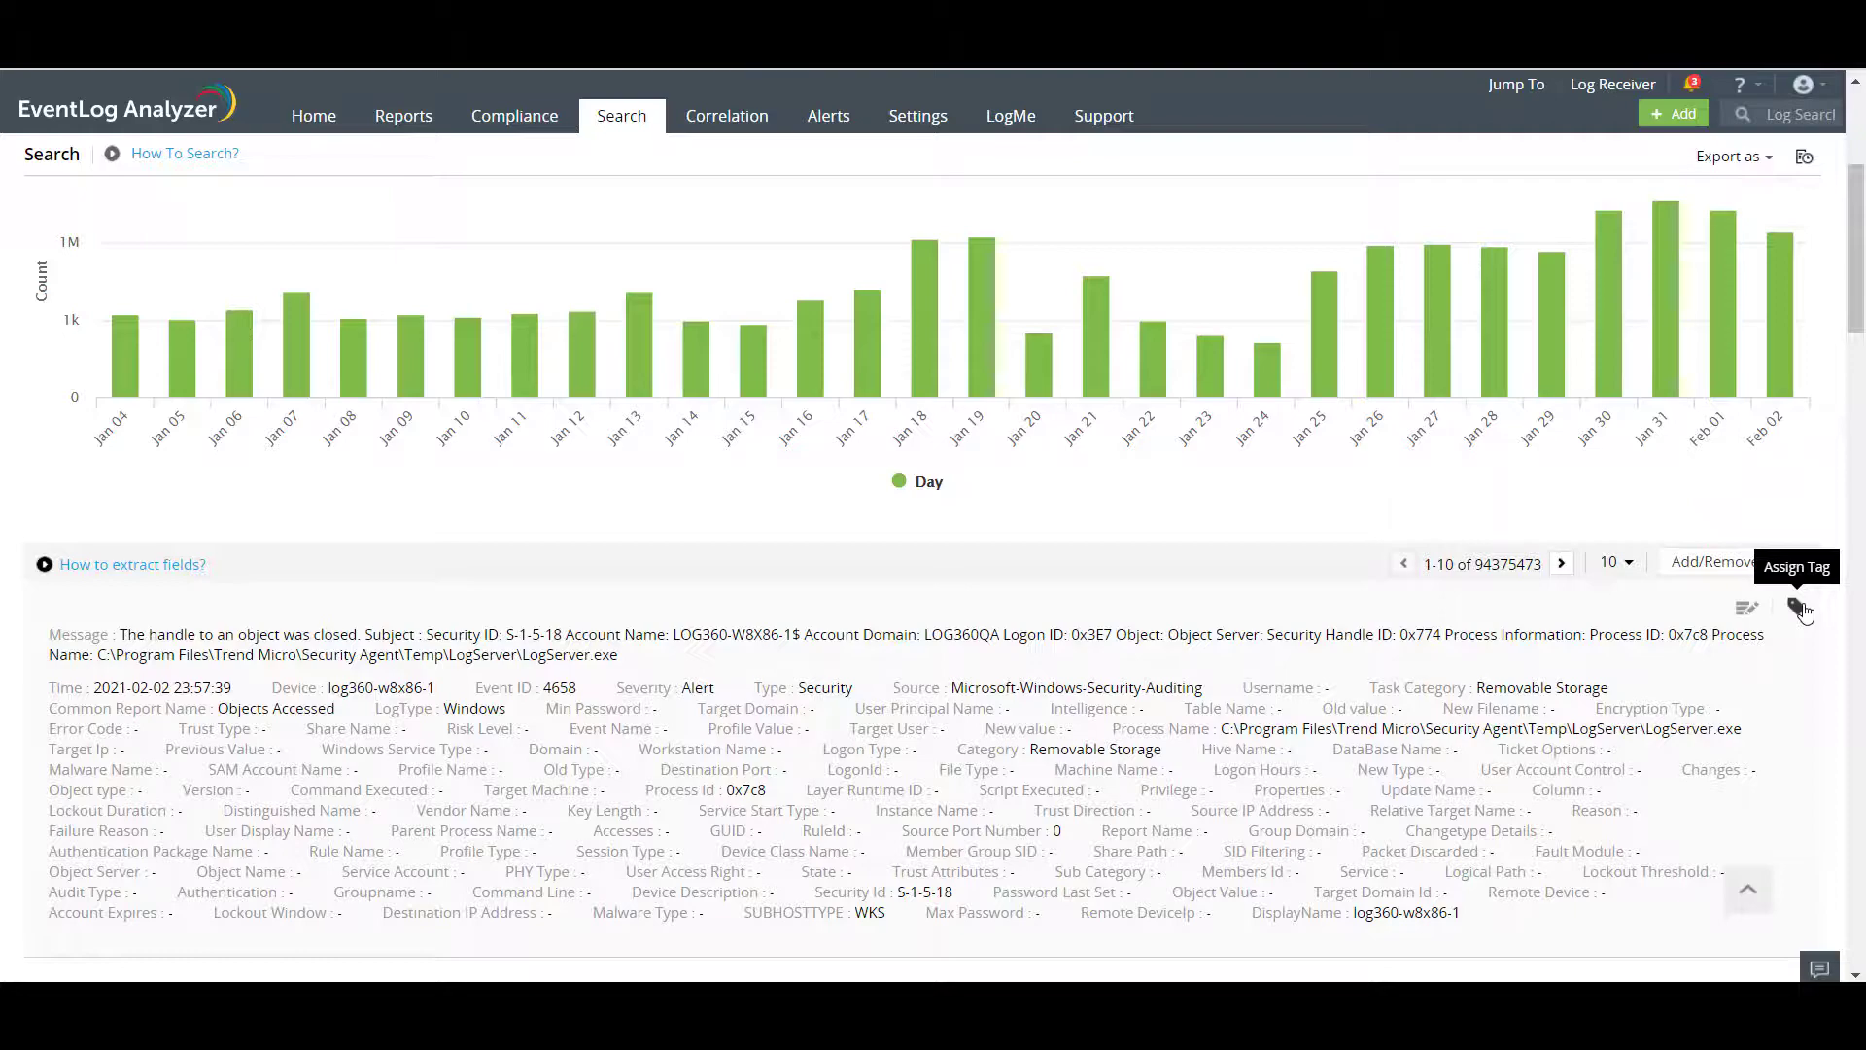
left_click(1799, 608)
left_click(570, 169)
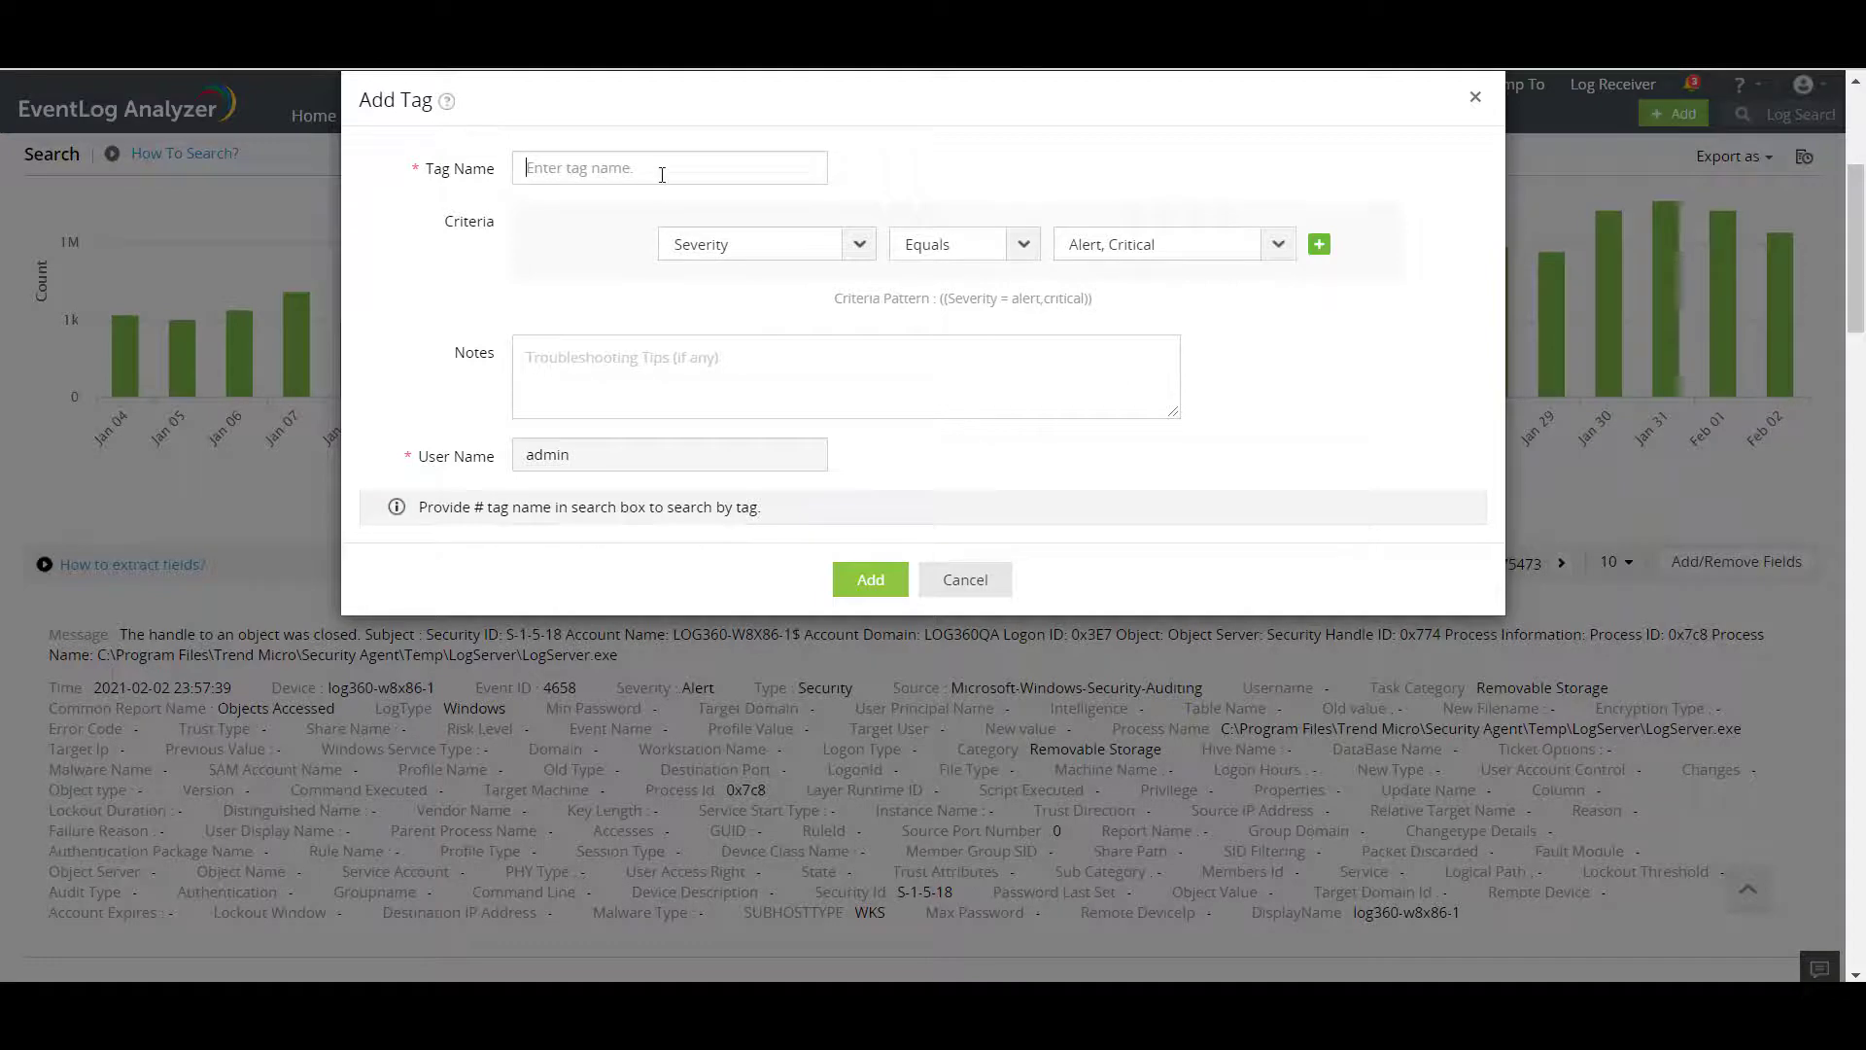
type("Alertandcriticalevents")
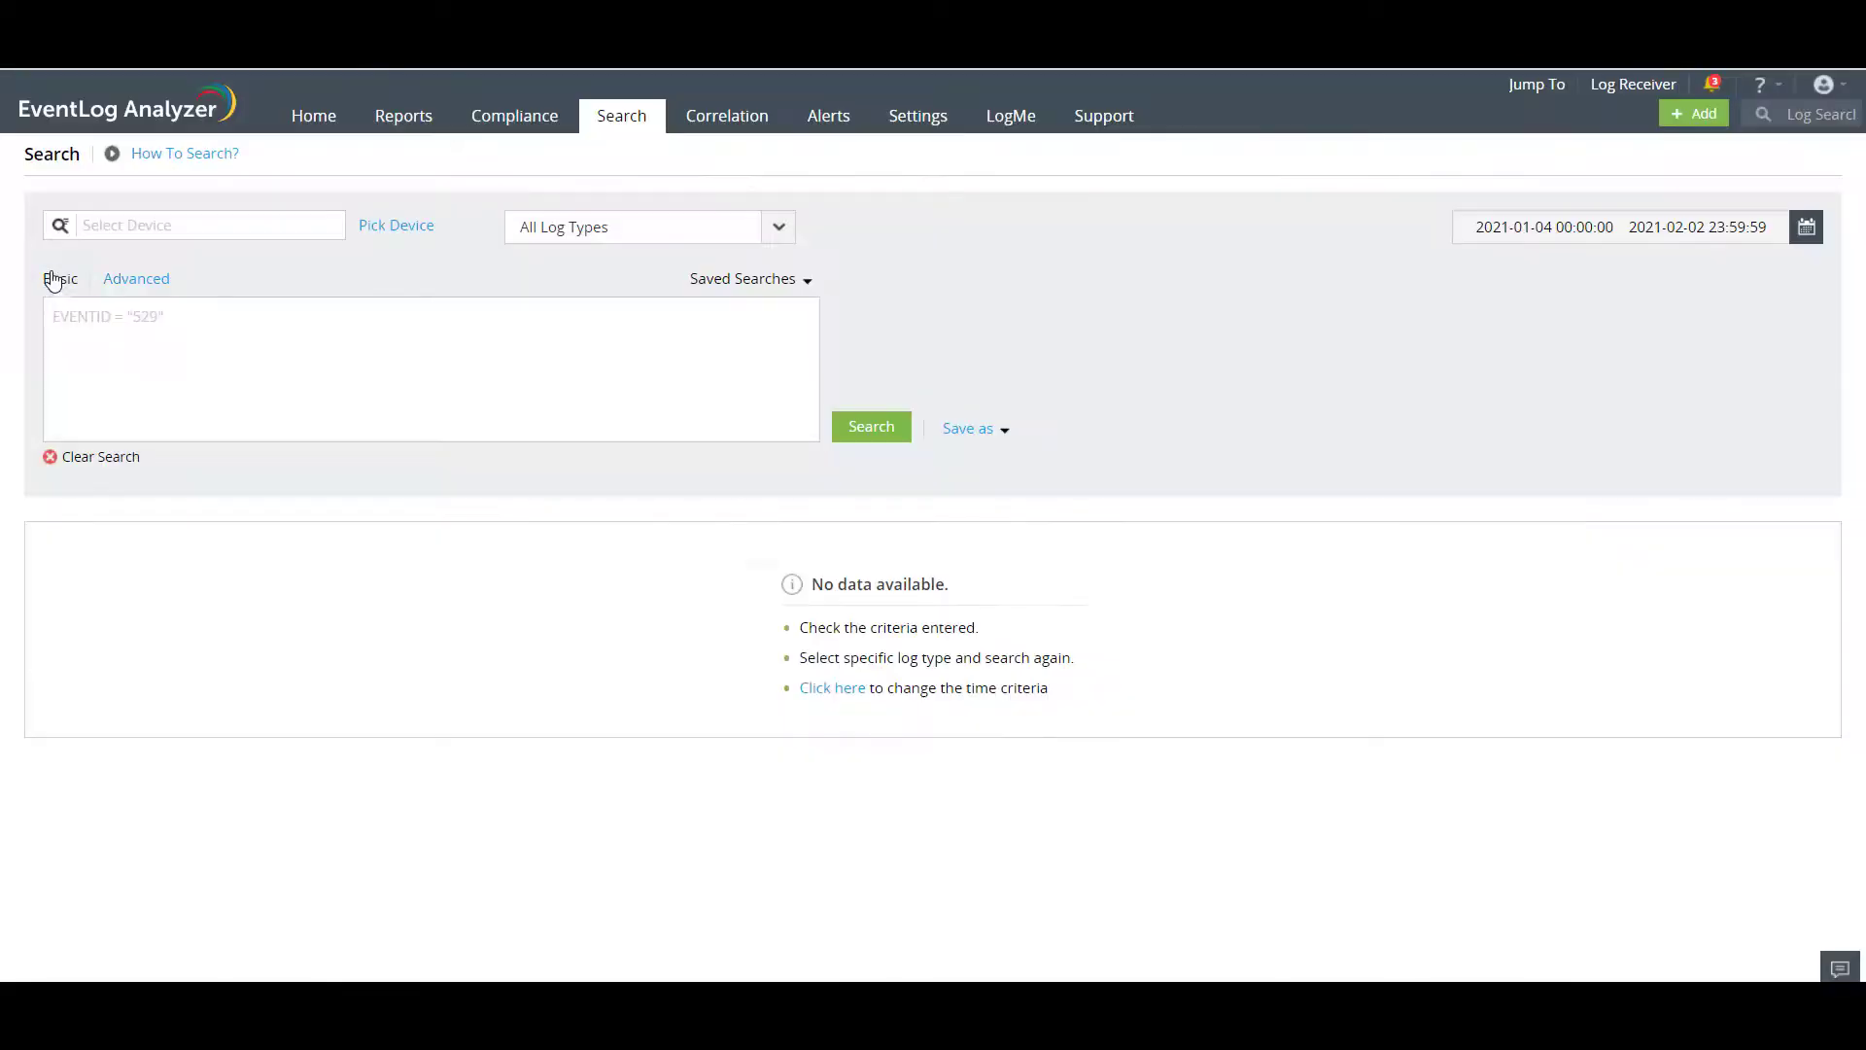
Step: Search the logs in basic mode by the tag #Alertandcriticalevents and view the results
left_click(86, 319)
type("#")
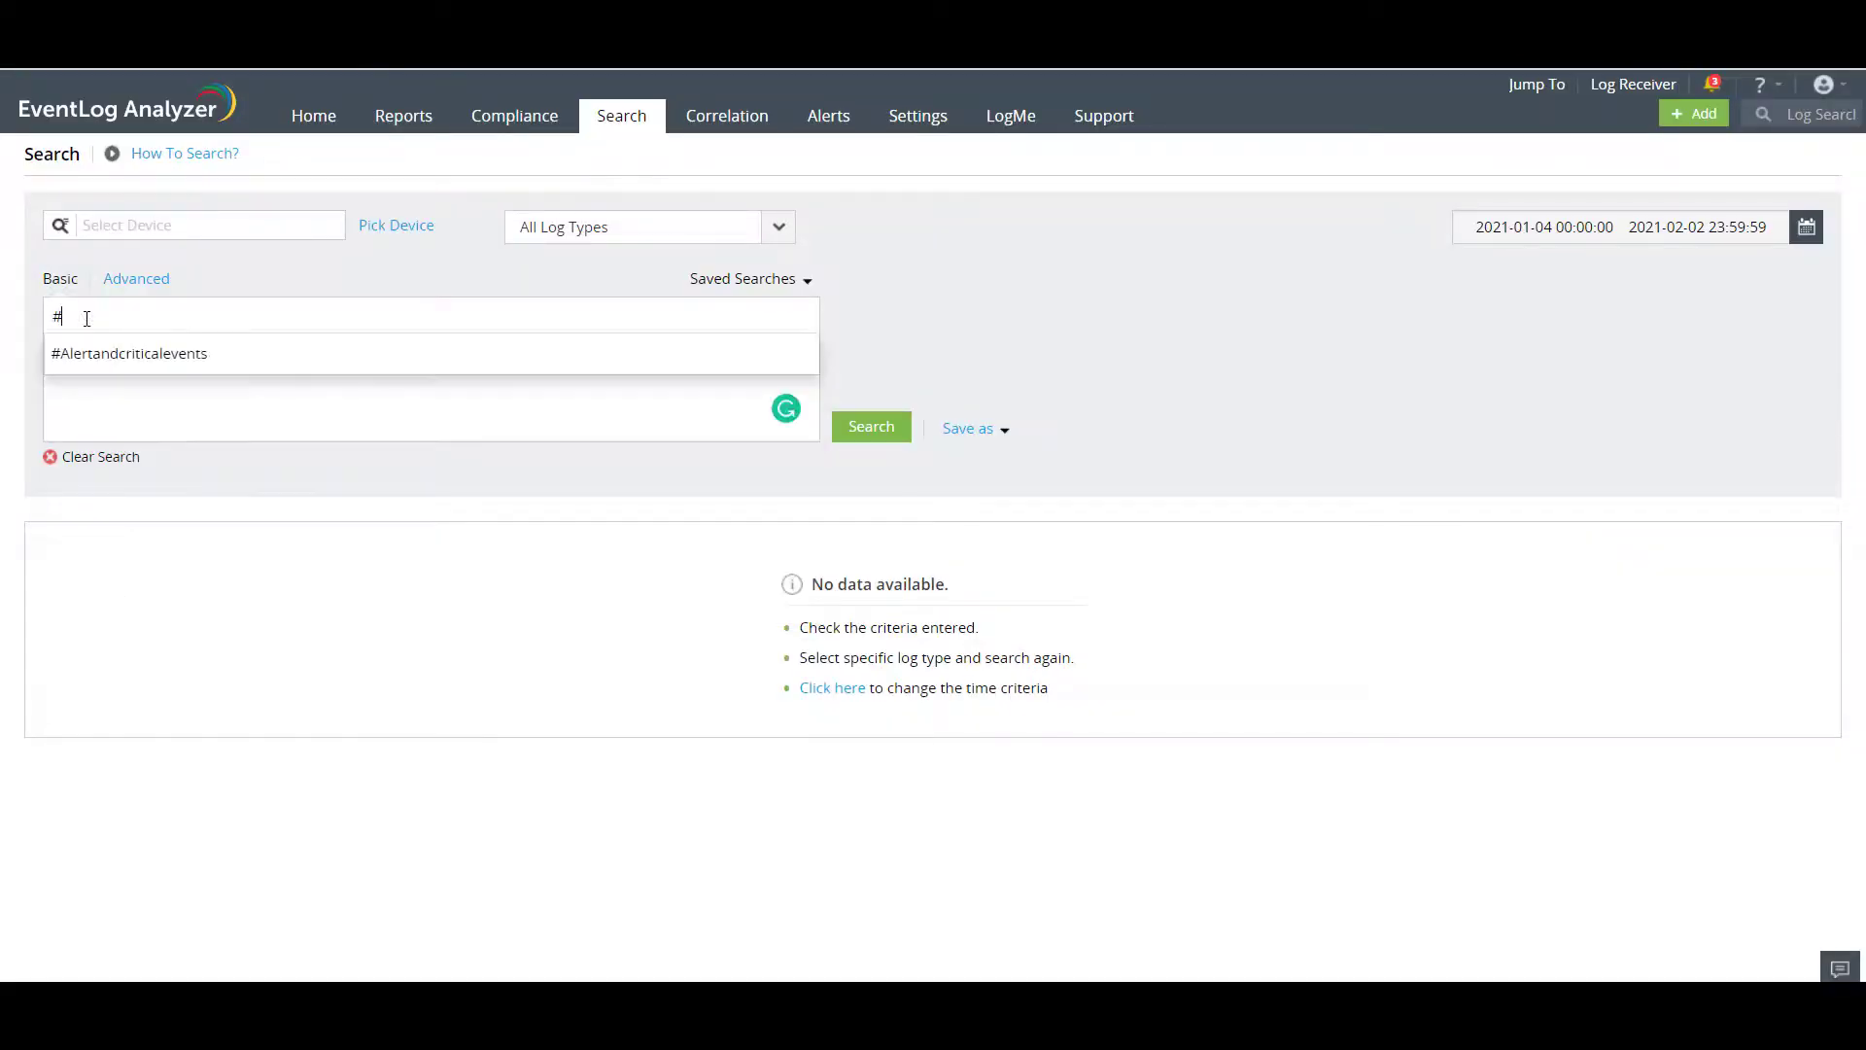
left_click(135, 355)
left_click(865, 430)
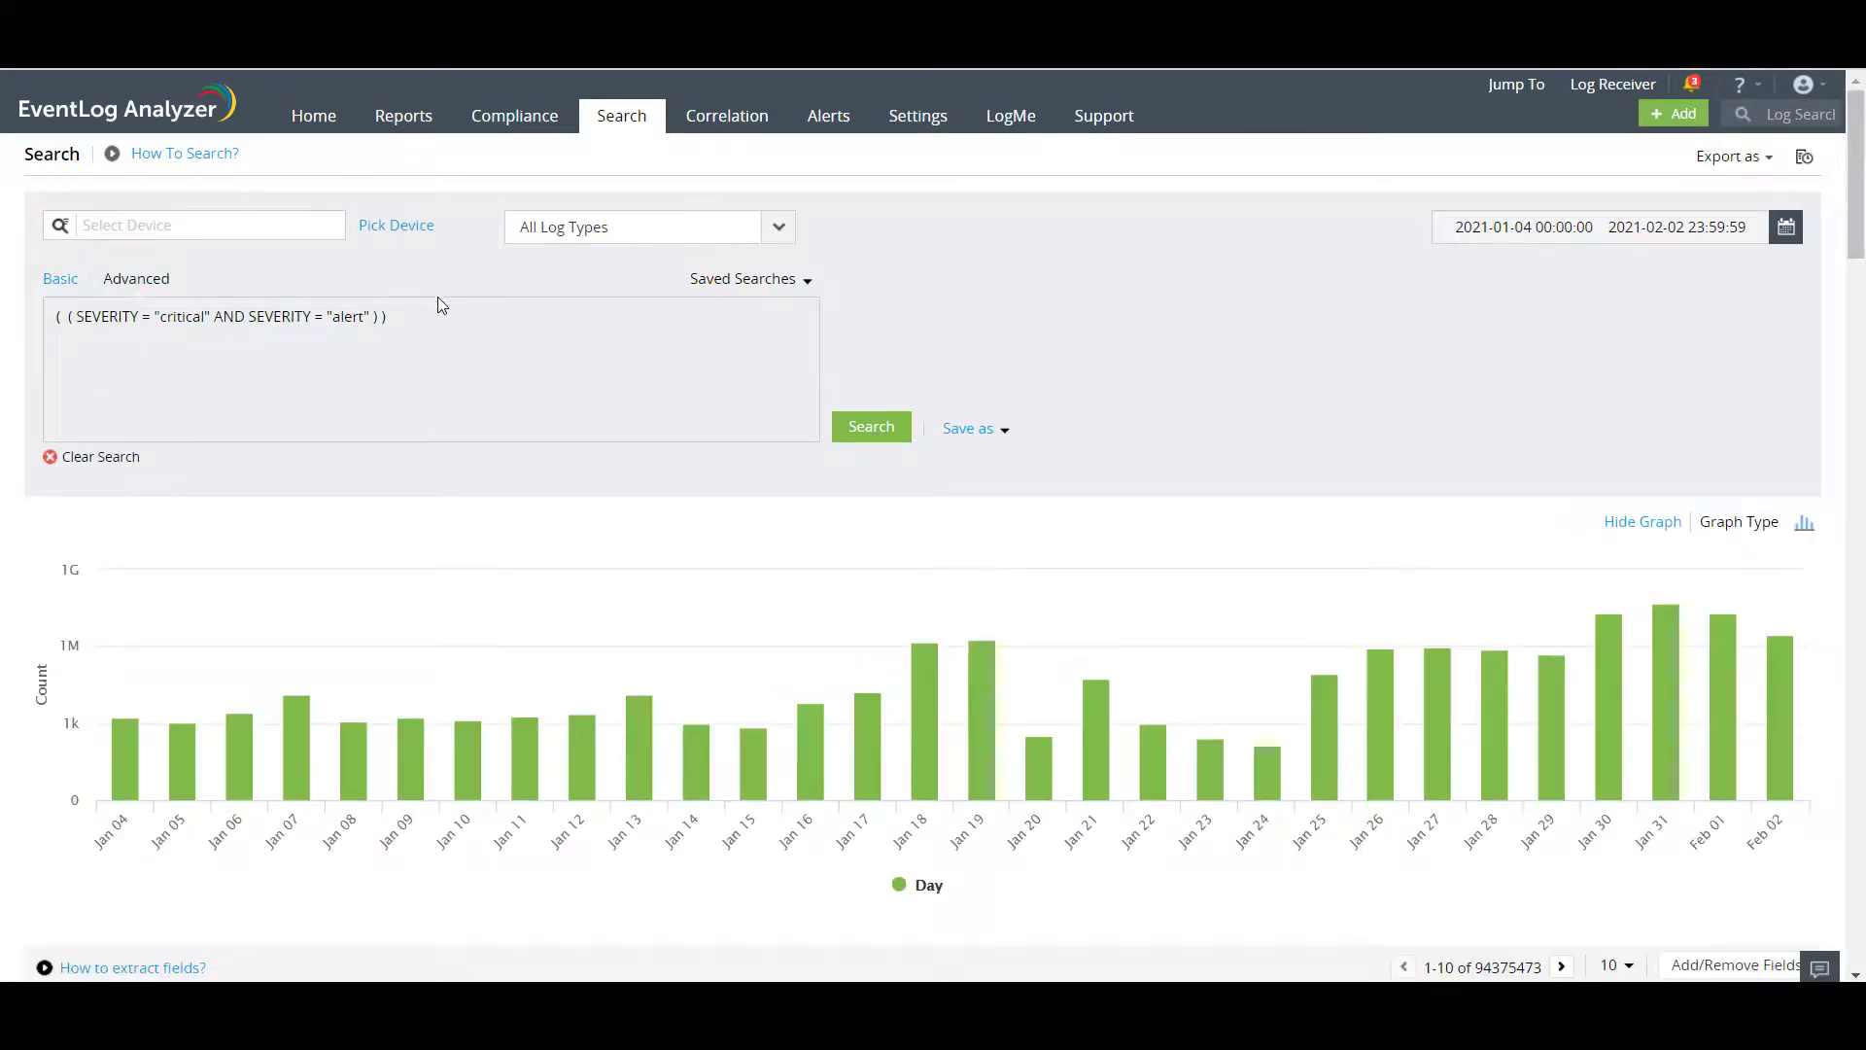
scroll(754, 637, "down", 3)
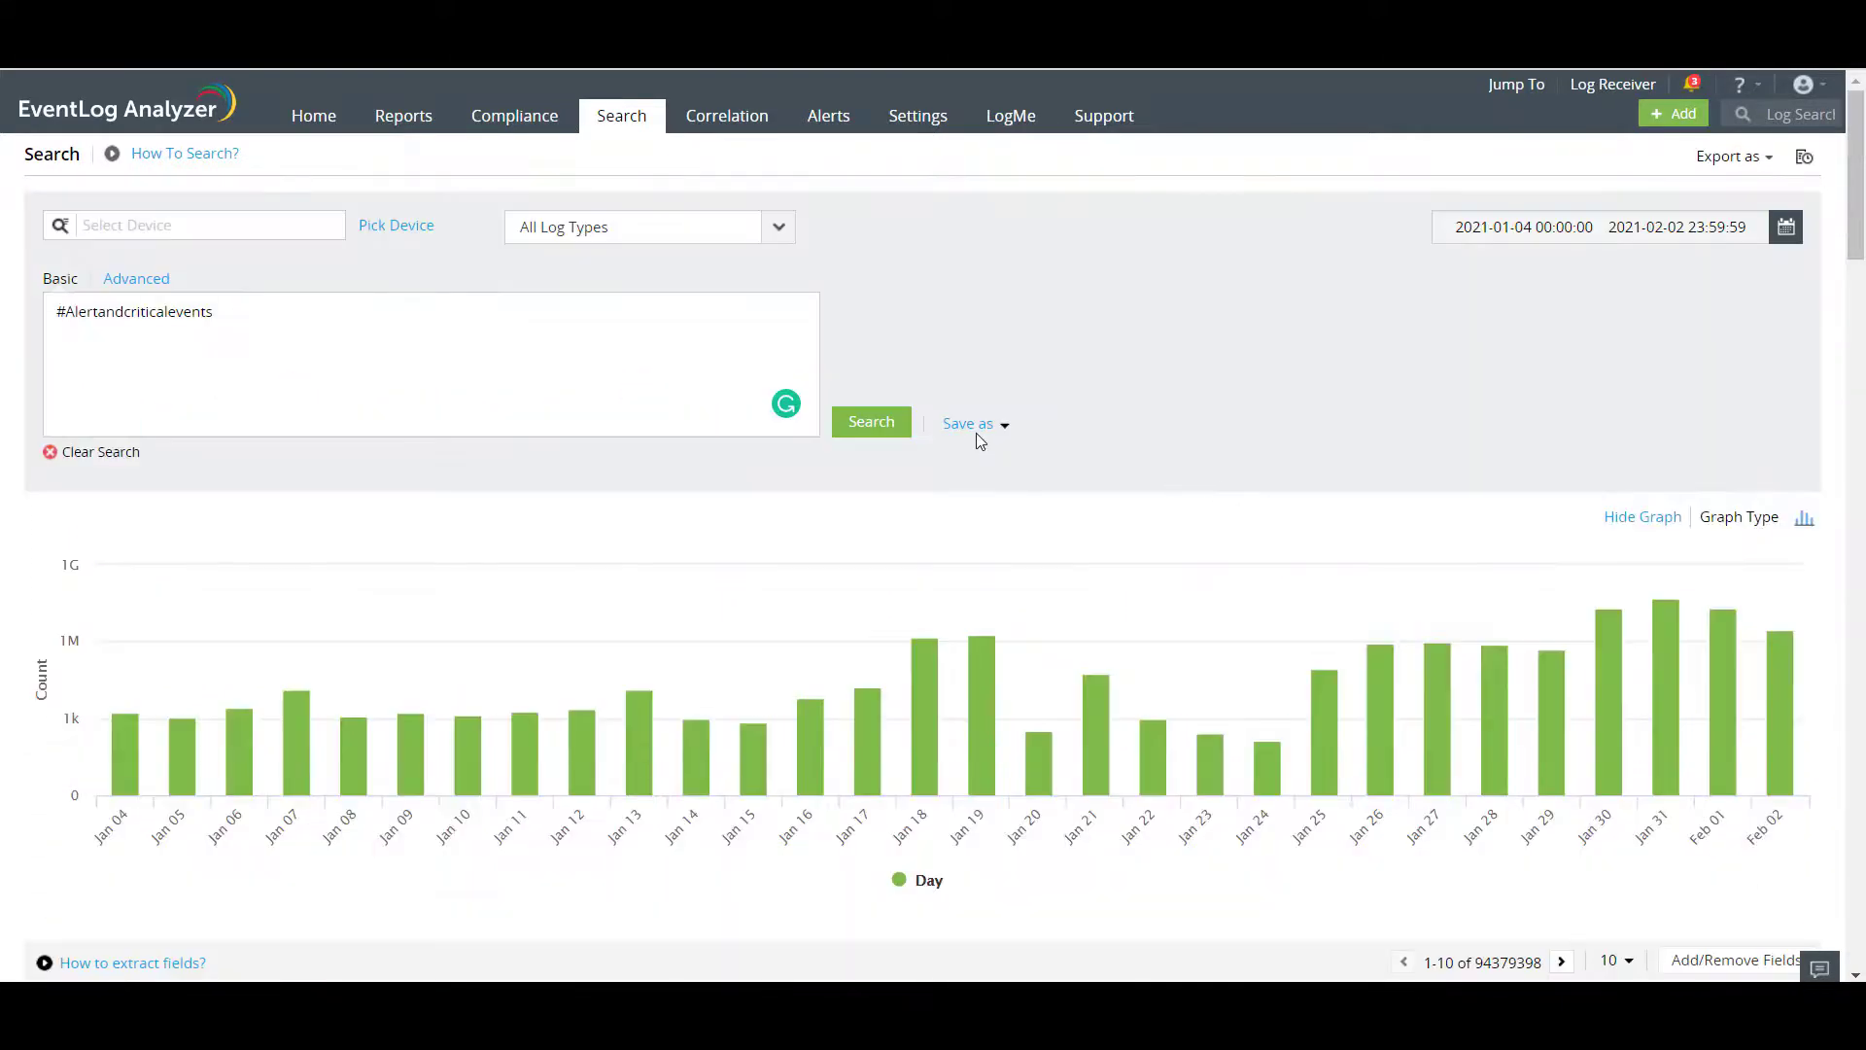
Step: Save the current tag search query under the name "Alertevents"
left_click(977, 425)
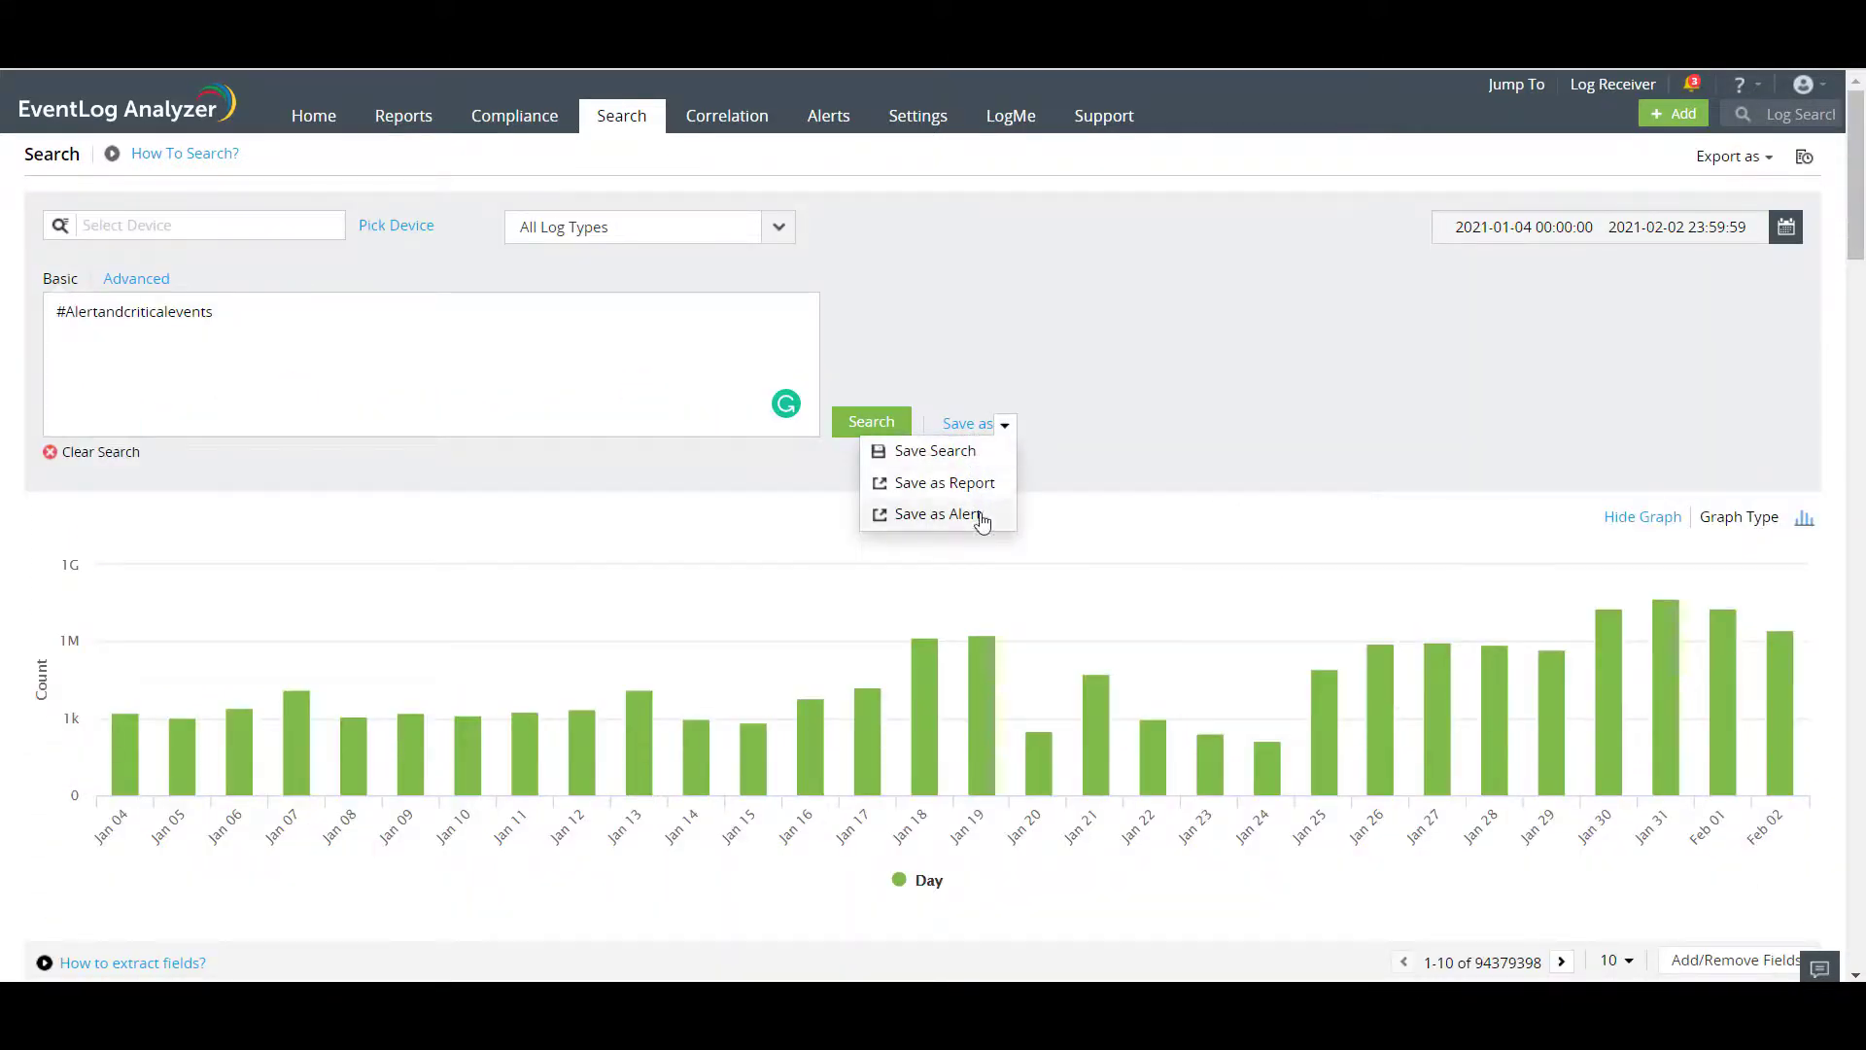
left_click(978, 447)
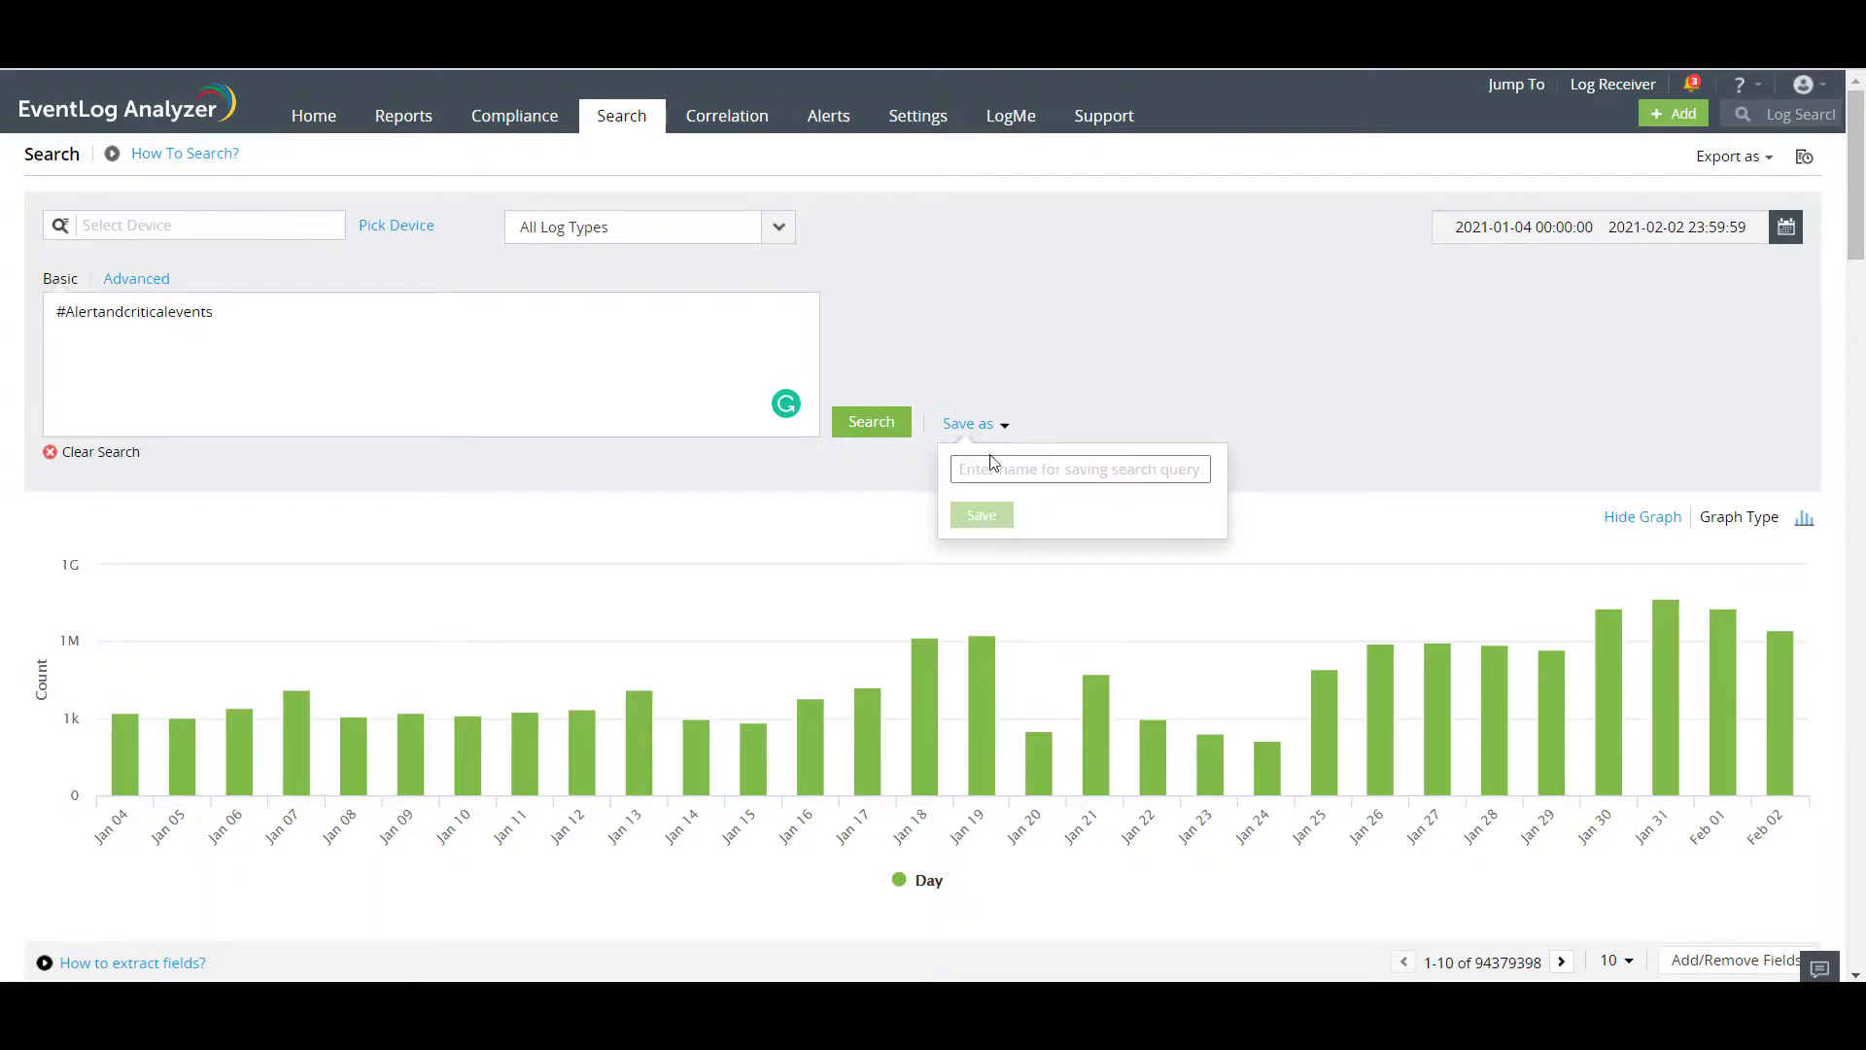
type("Alertevents")
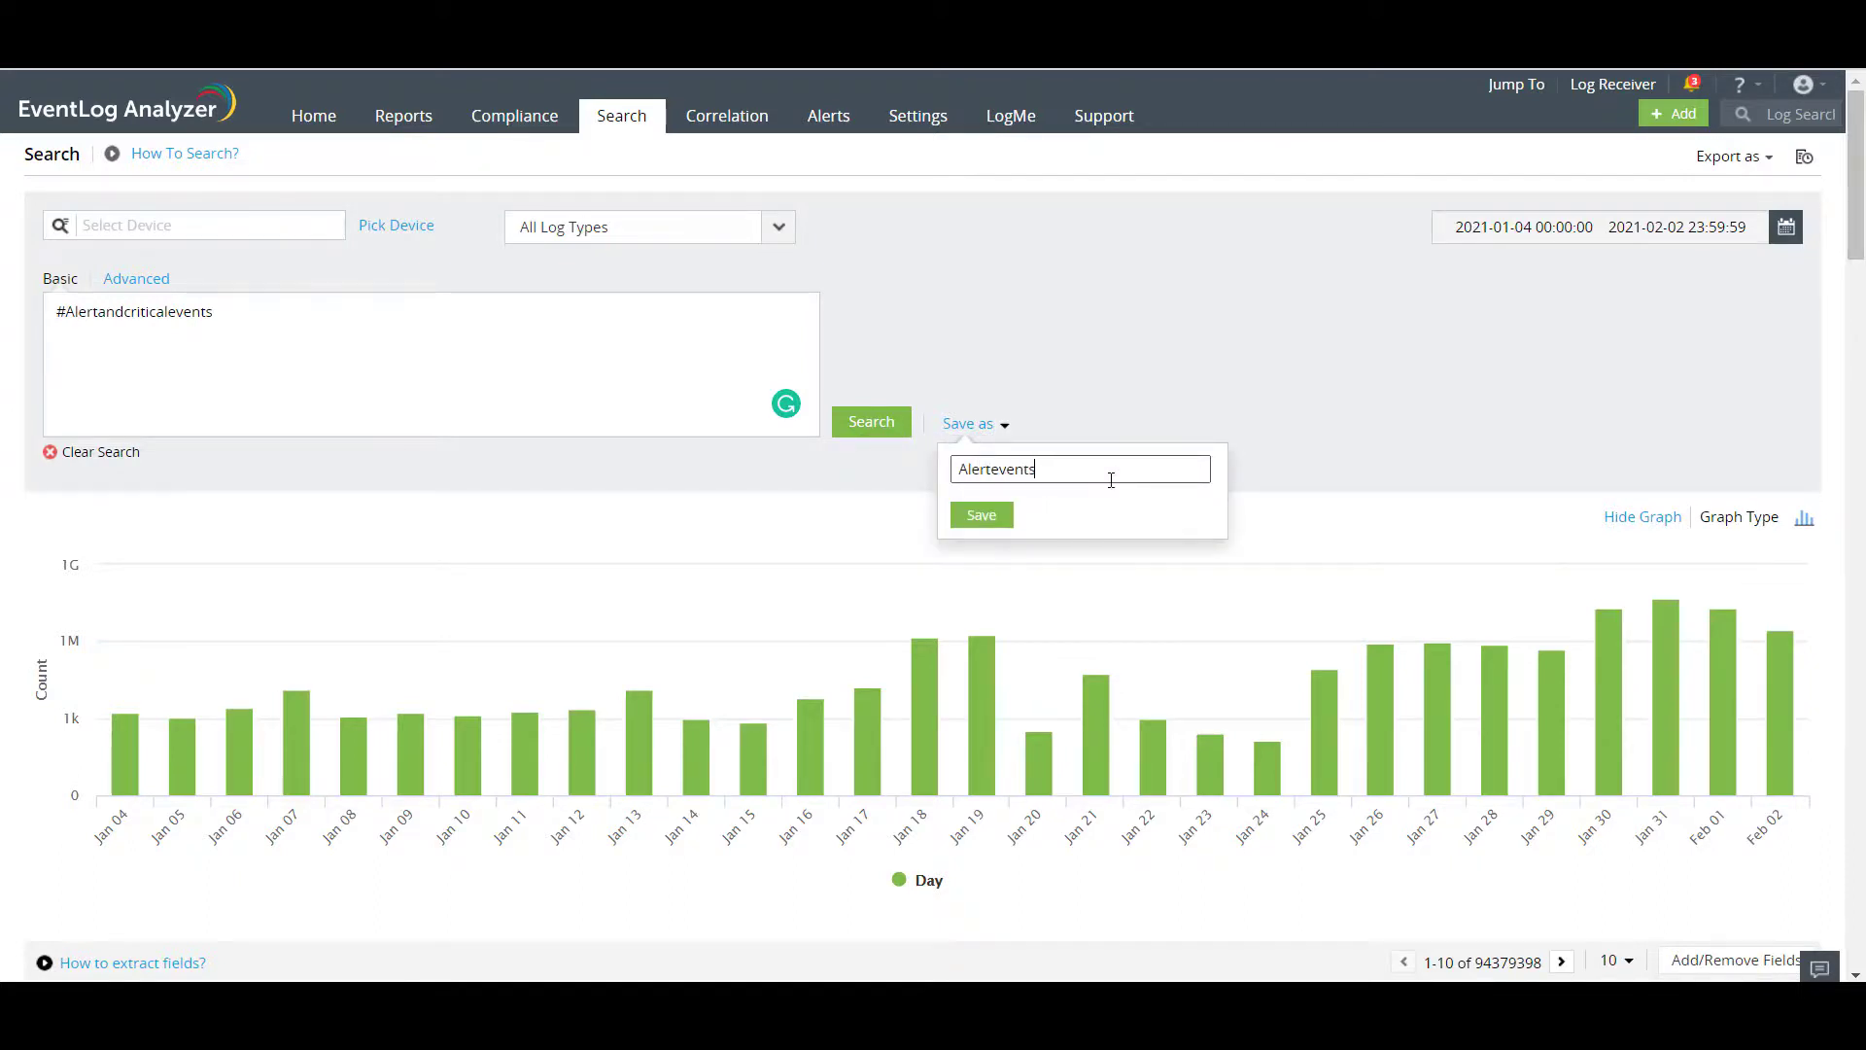
left_click(989, 515)
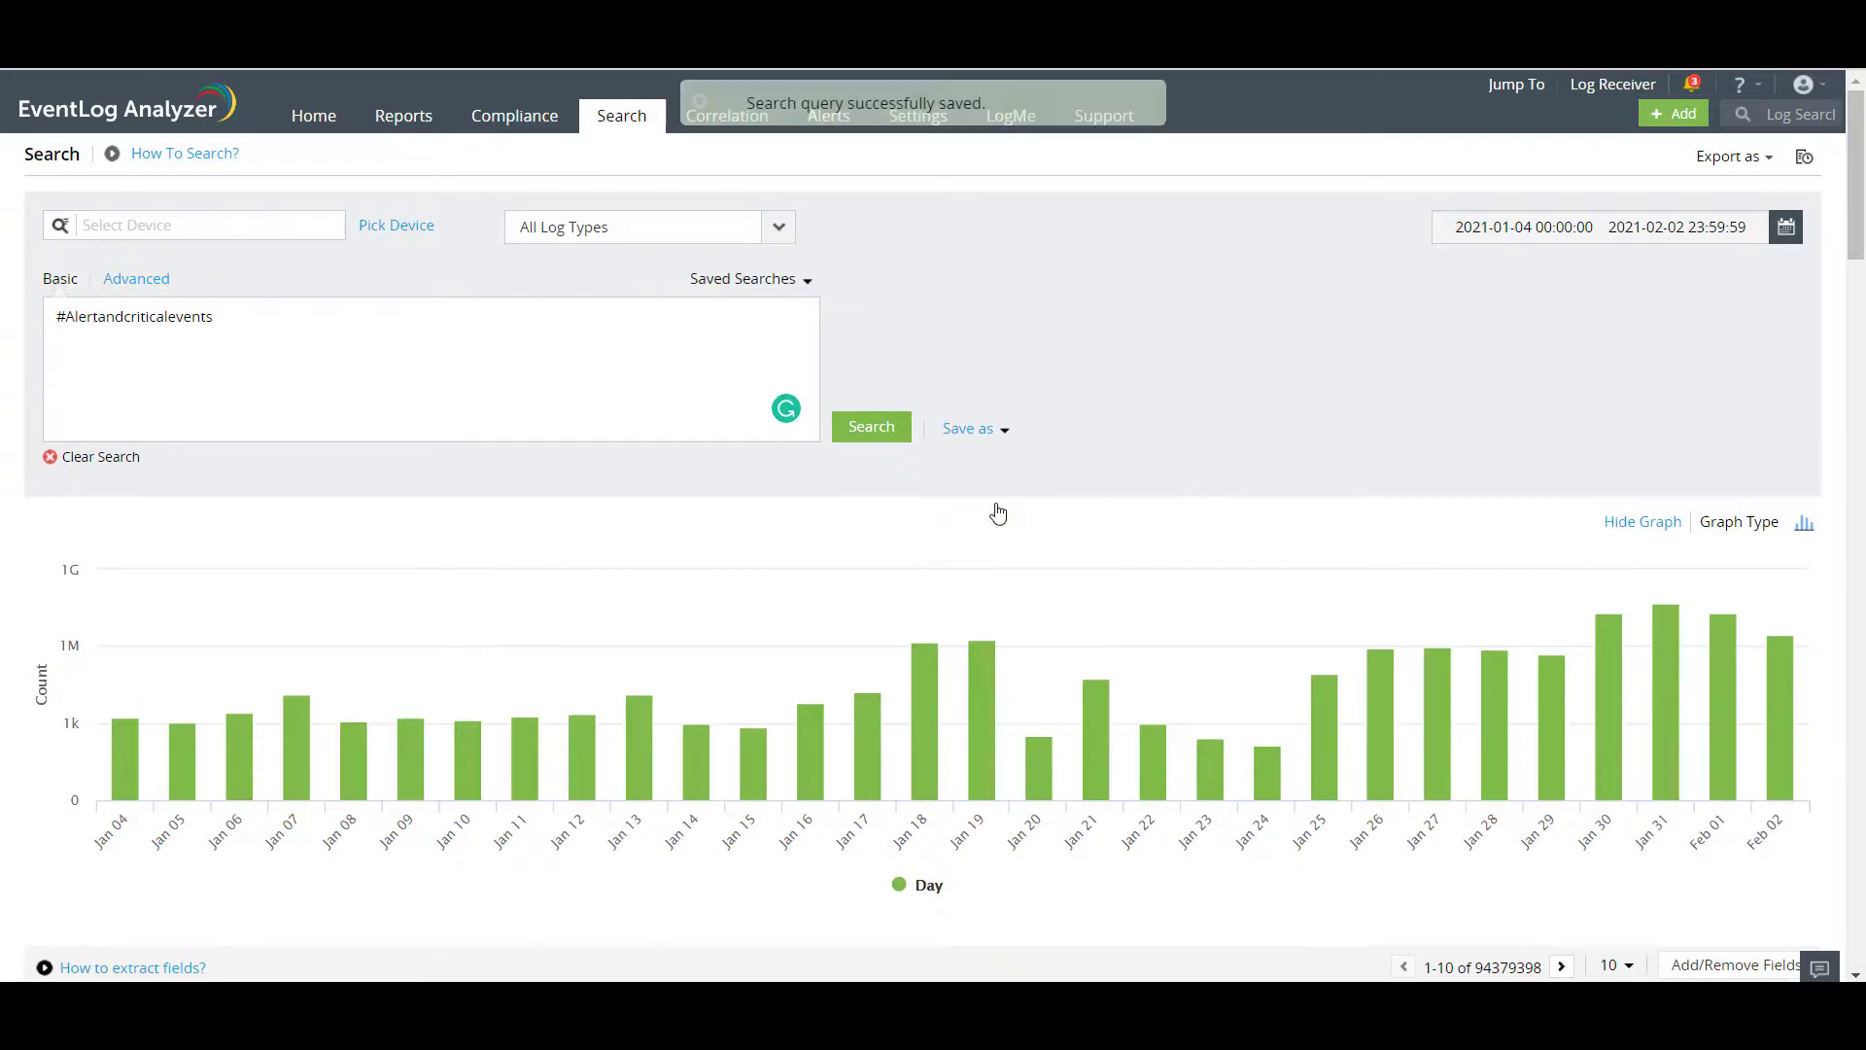
Step: Load the saved search "Alertevents" and review its log entries
left_click(806, 283)
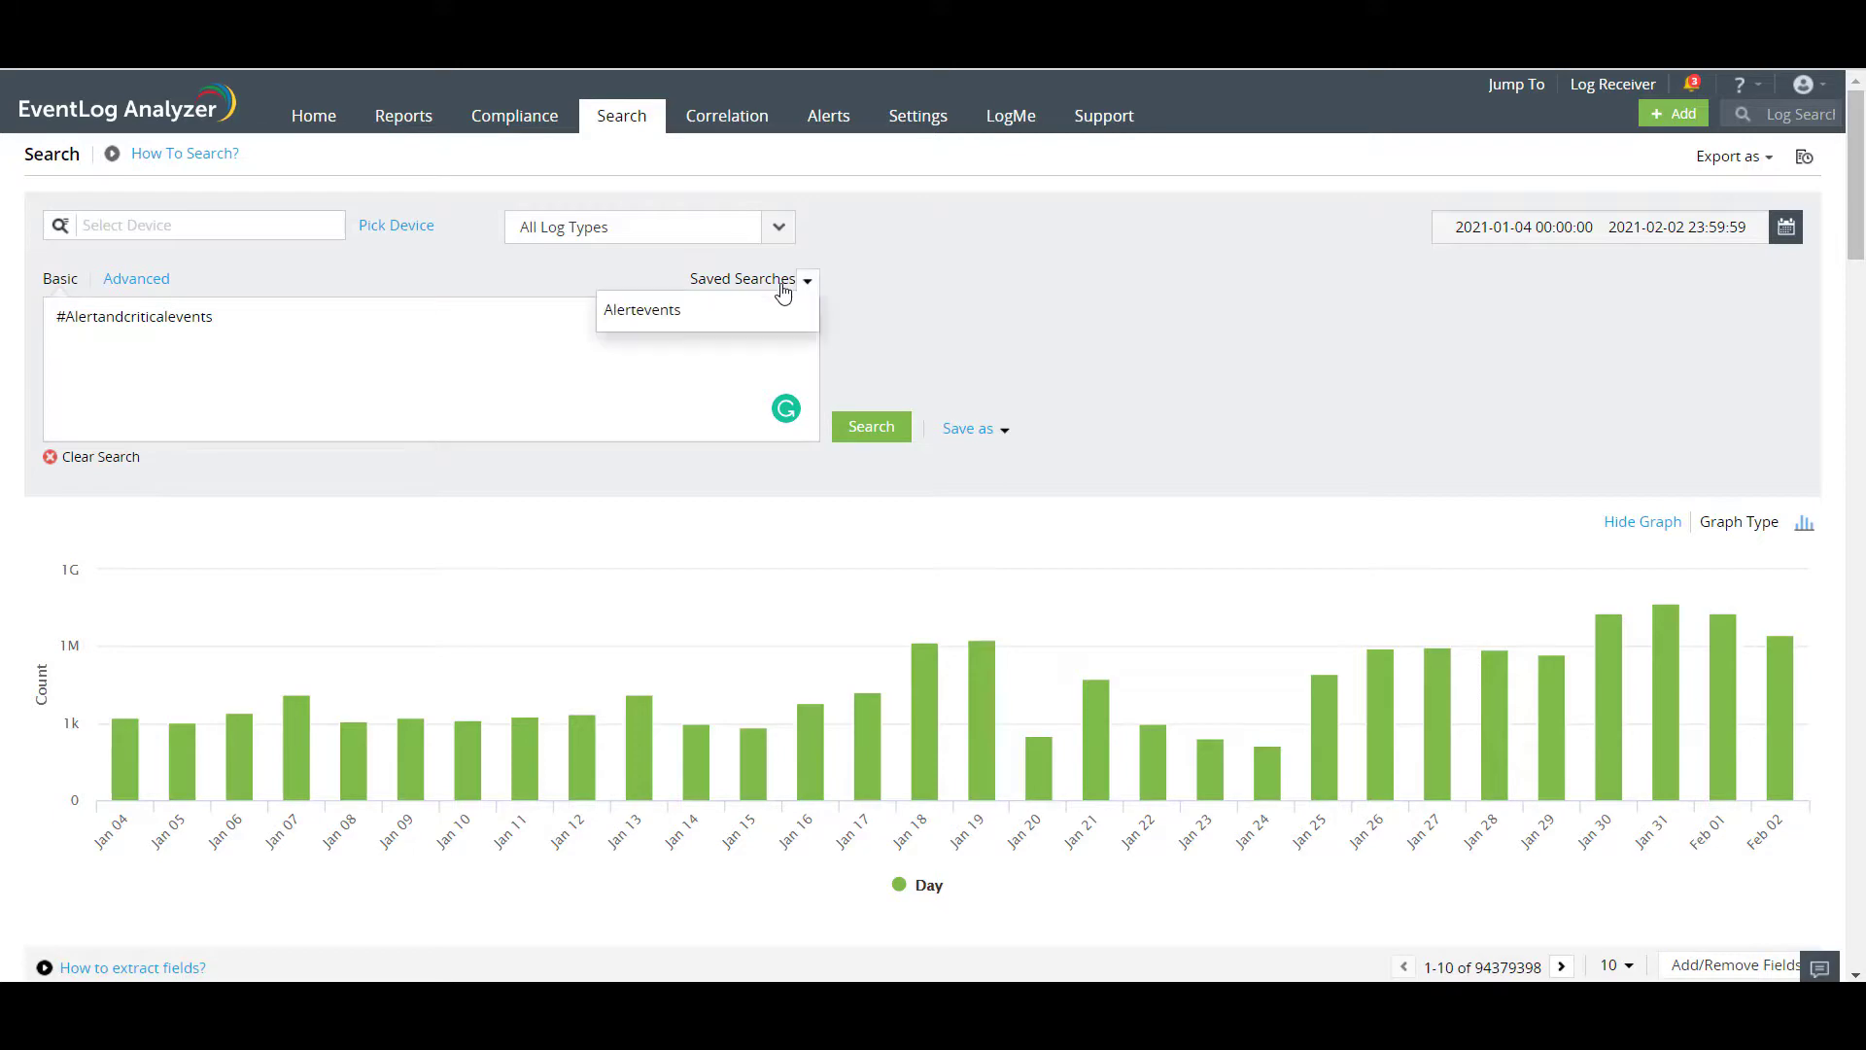
left_click(681, 311)
scroll(750, 637, "down", 4)
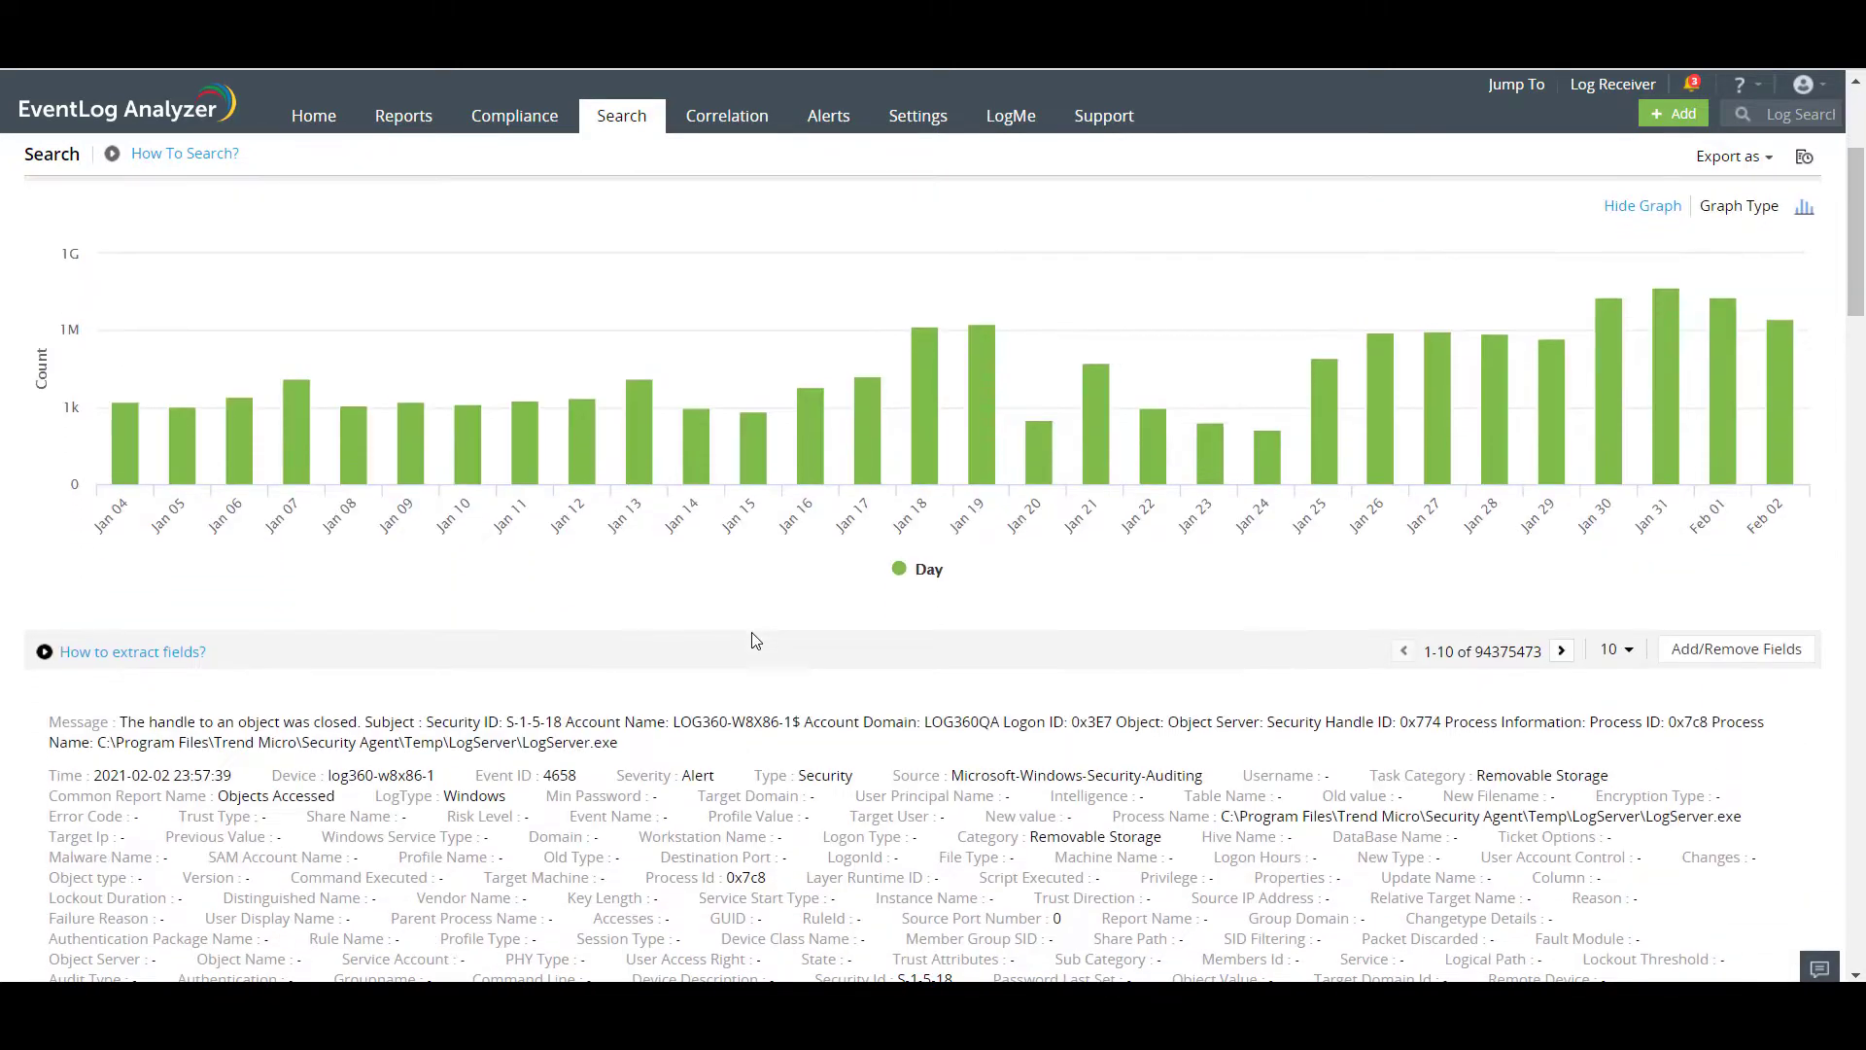